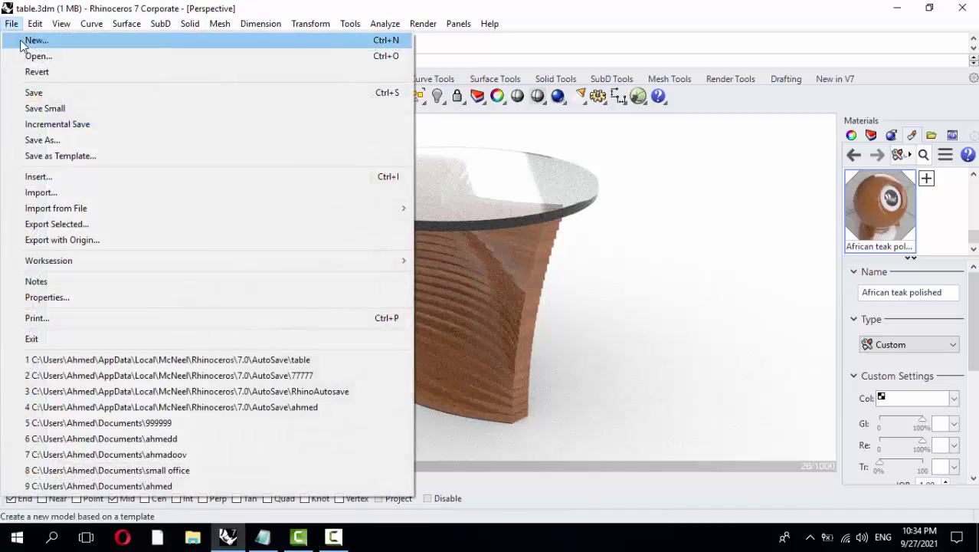
- Create a new model from the Small Objects - Centimeters template, discarding the unsaved changes to the current table file
click(27, 37)
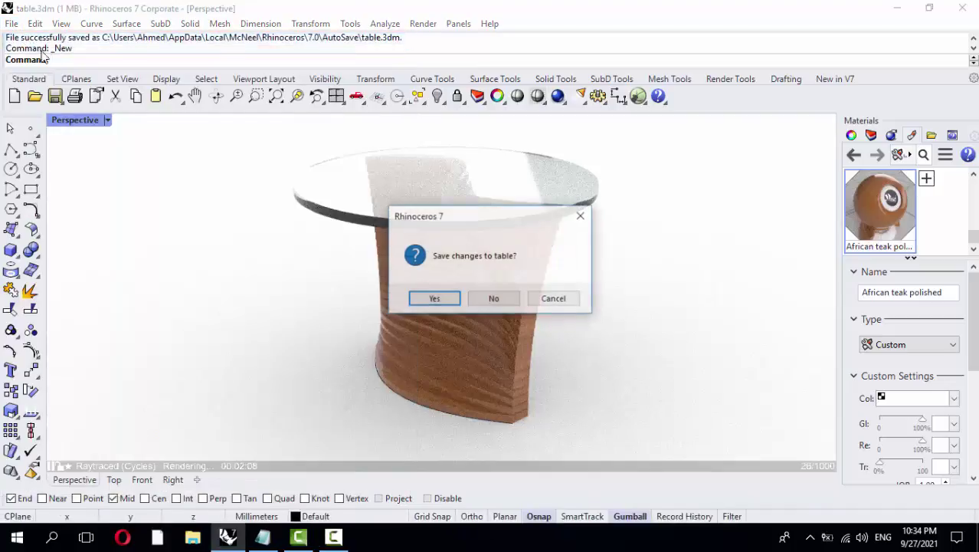
click(487, 300)
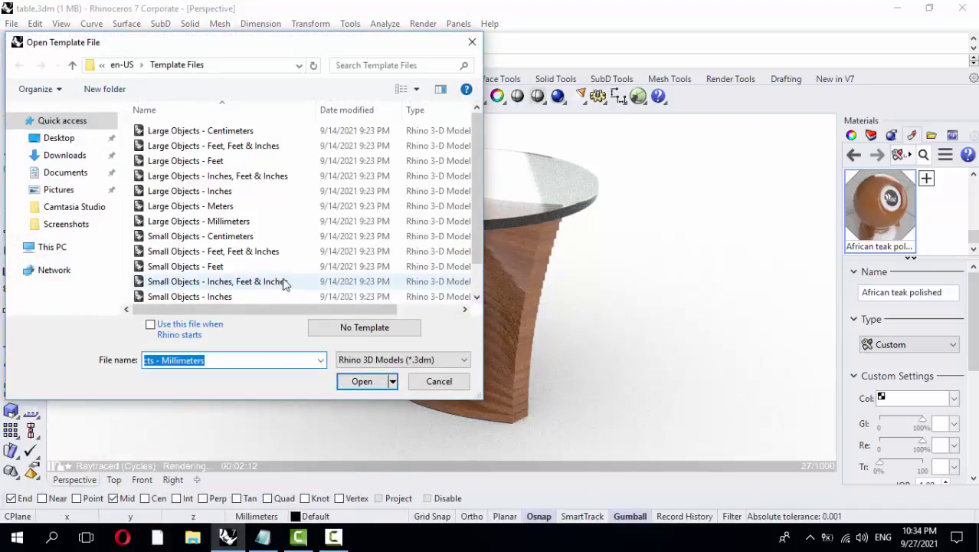
scroll(268, 288, down, 1)
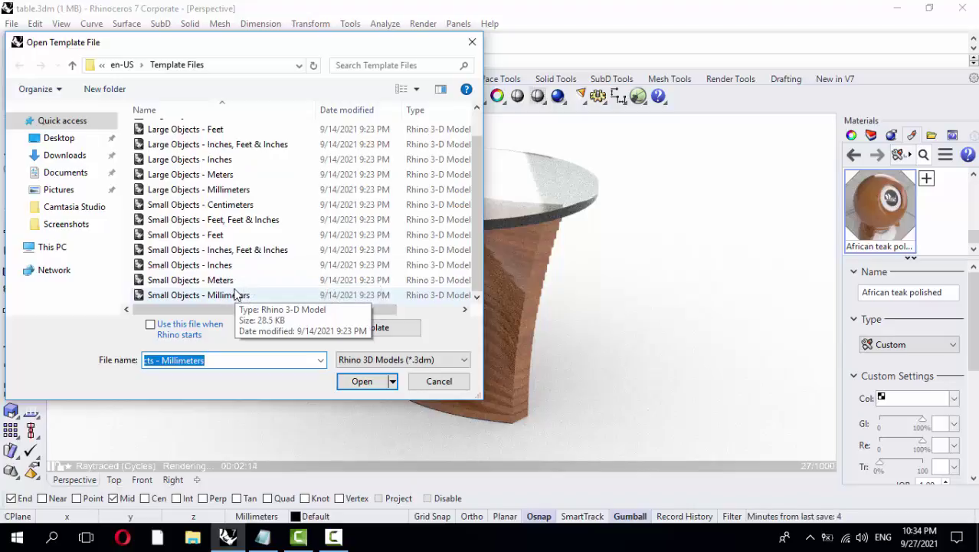
double_click(235, 207)
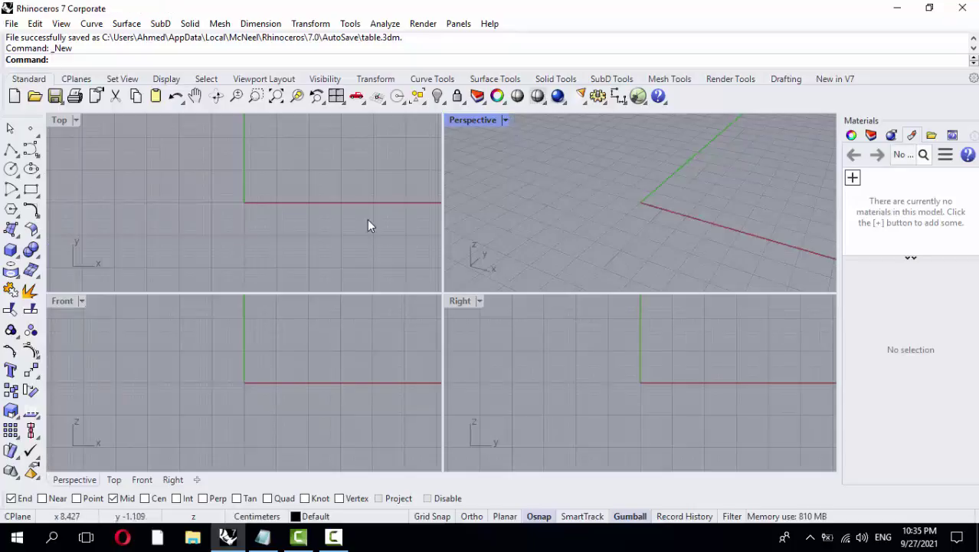
- Draw a three-point arched curve in the Top view from the origin to about 52.6 cm along the X axis
click(31, 150)
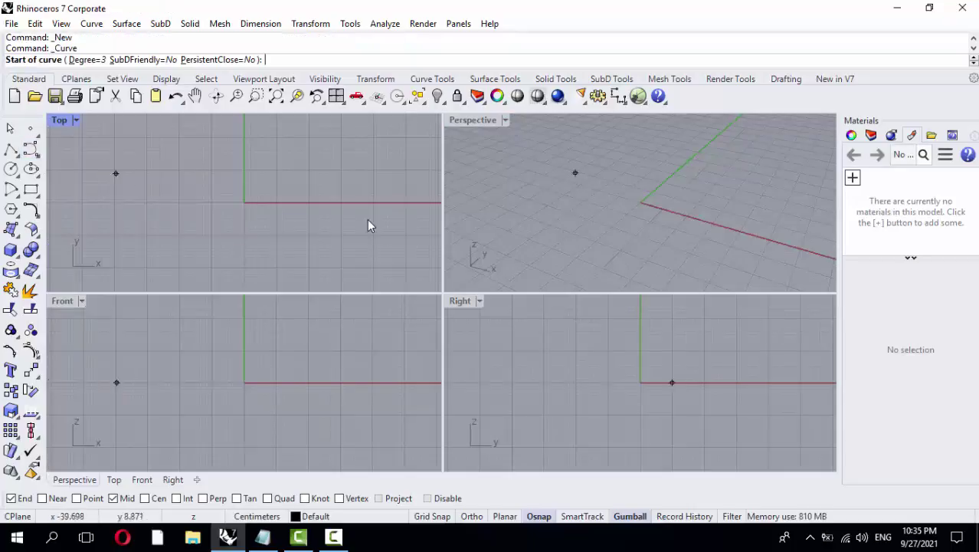
click(245, 201)
click(311, 174)
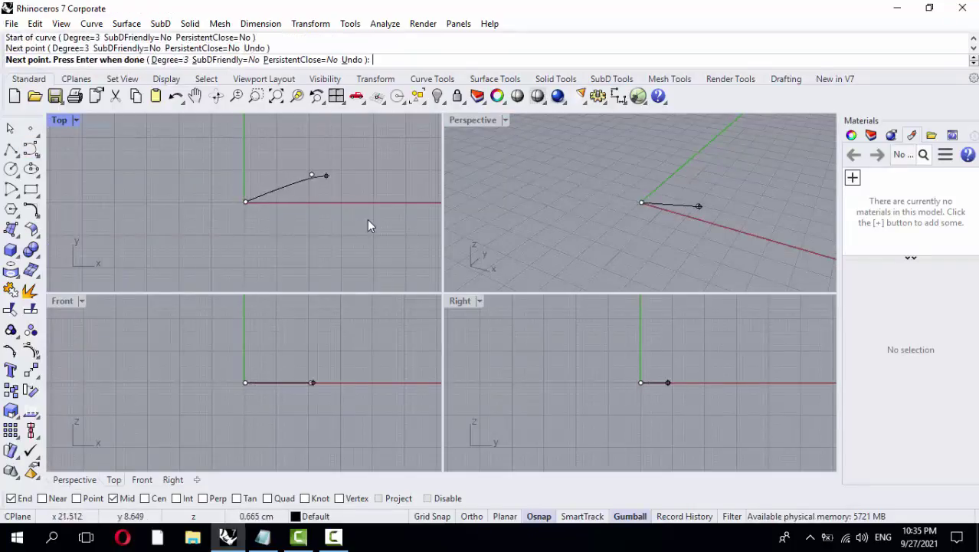
right_drag(352, 180, 253, 176)
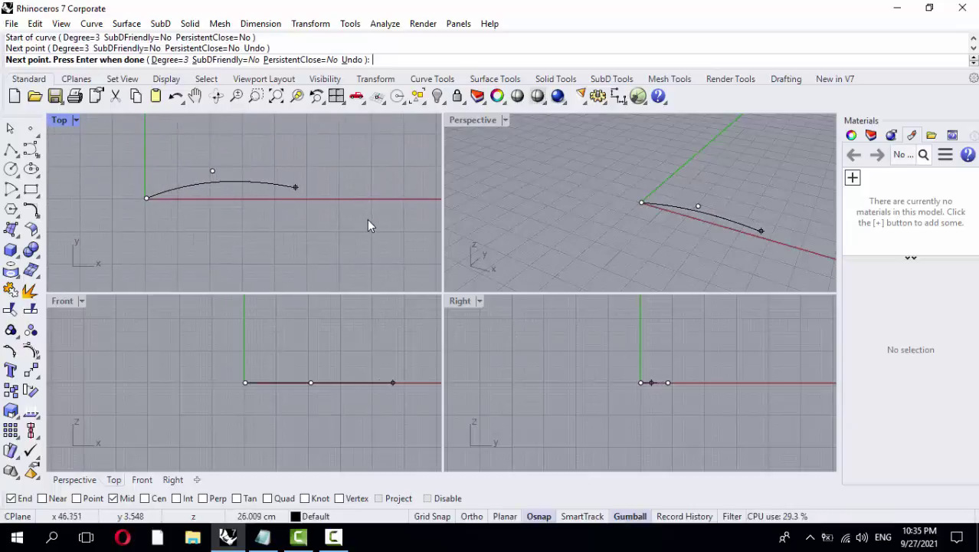
click(315, 197)
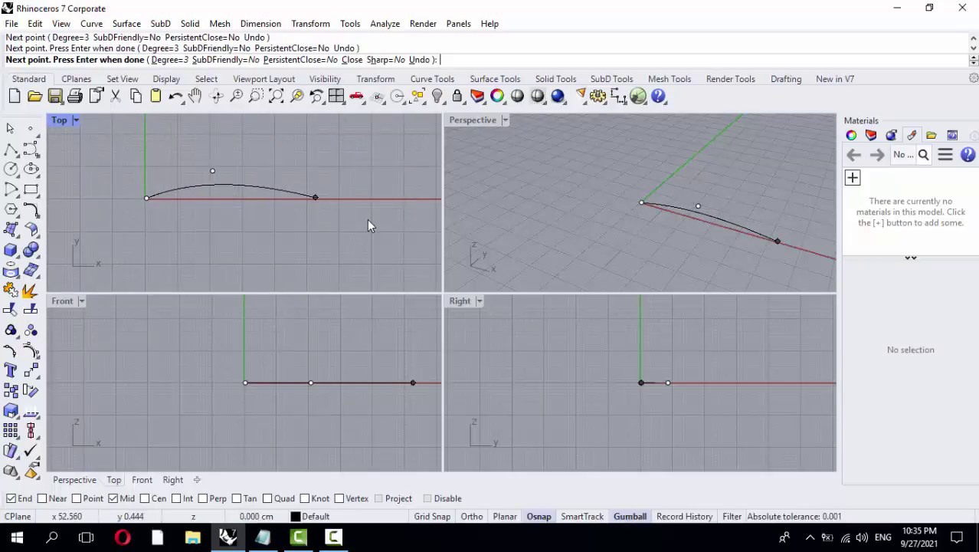
key(Return)
- Move the arch's middle control point to mid-span and farther from the X axis to make a symmetric, higher bow
click(249, 185)
mouse_move(200, 155)
mouse_down()
mouse_move(218, 175)
mouse_move(258, 171)
mouse_up()
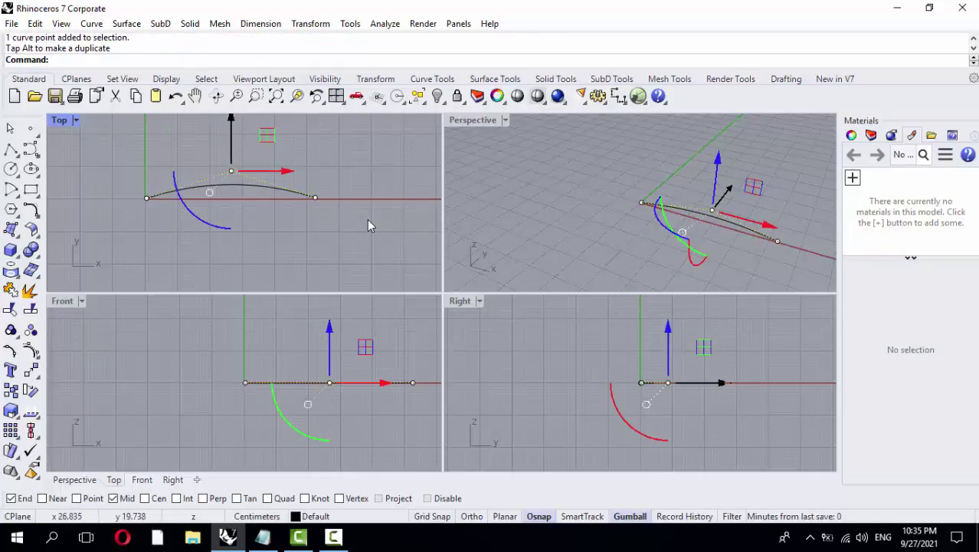
drag(230, 138, 231, 127)
key(Escape)
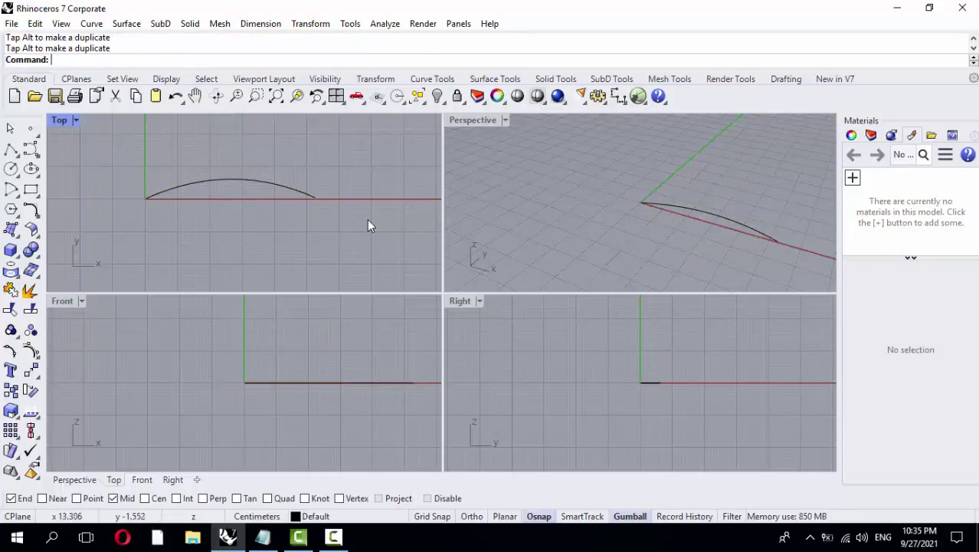
- Mirror a copy of the arched curve across the X axis in the Top view to form a lens outline
click(206, 183)
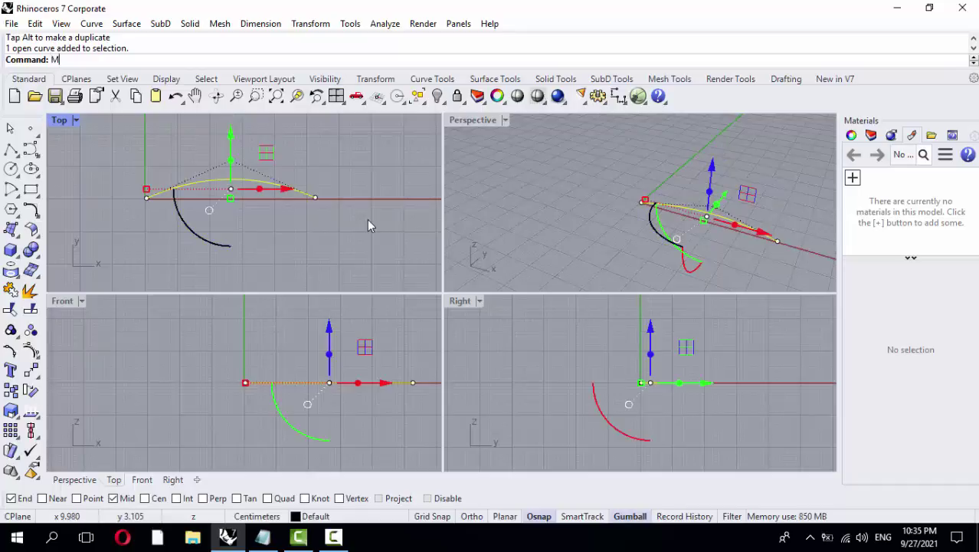
key(Return)
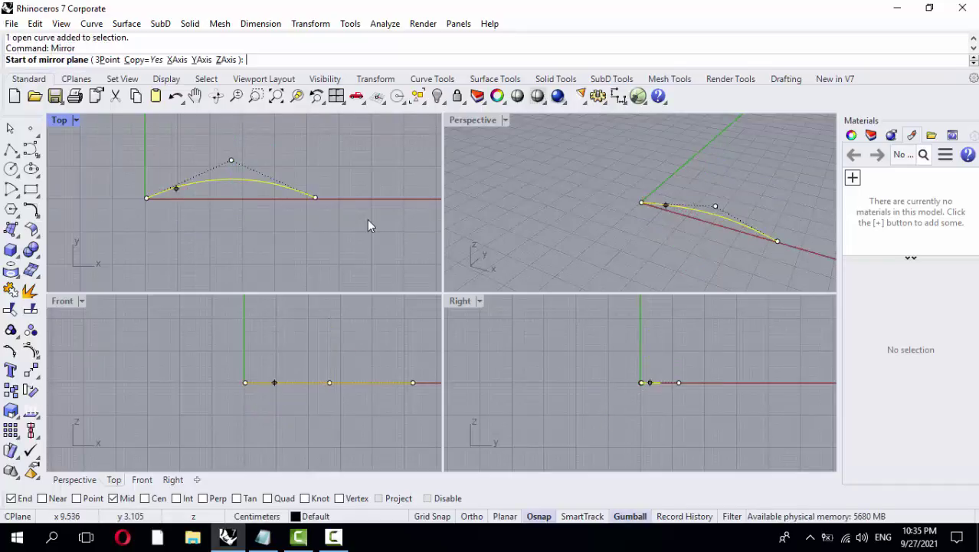
click(146, 198)
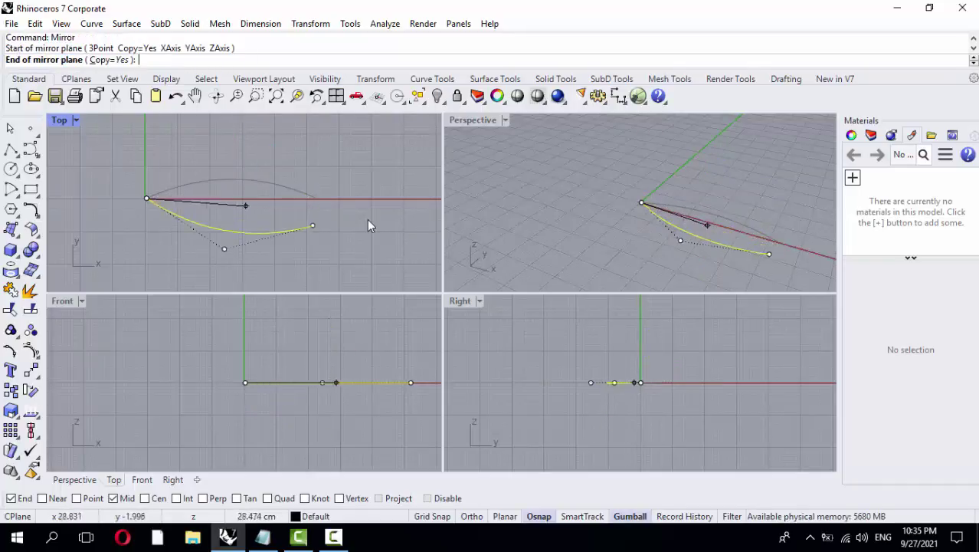
key(F8)
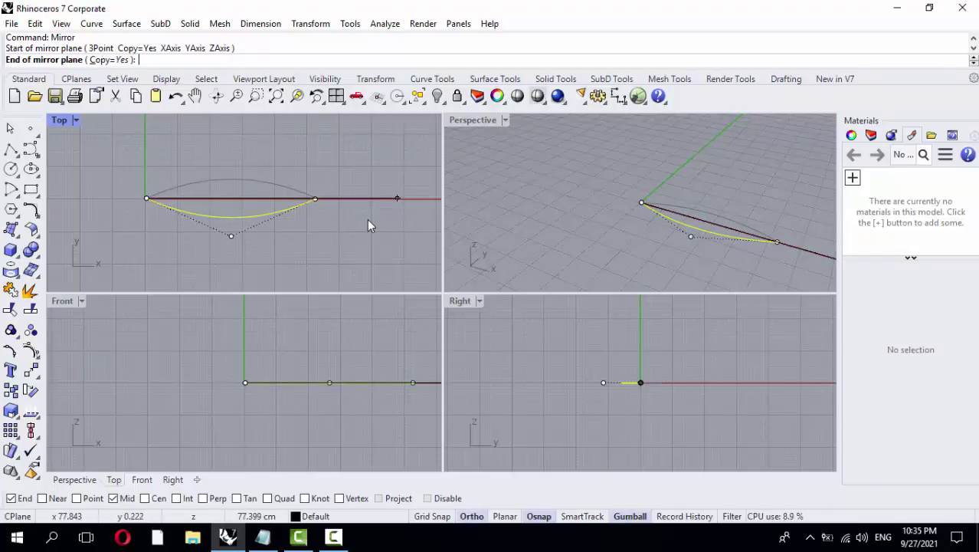
shift+click(397, 198)
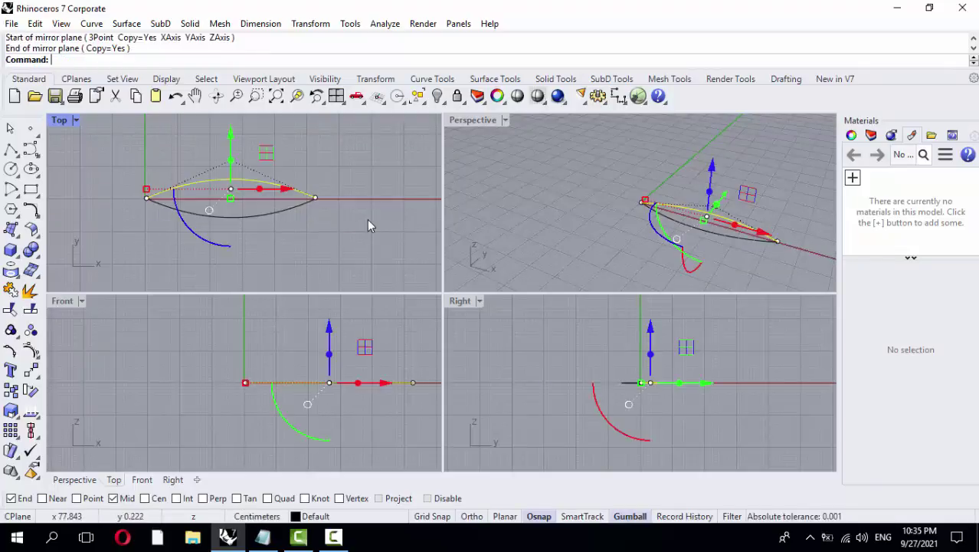
click(368, 219)
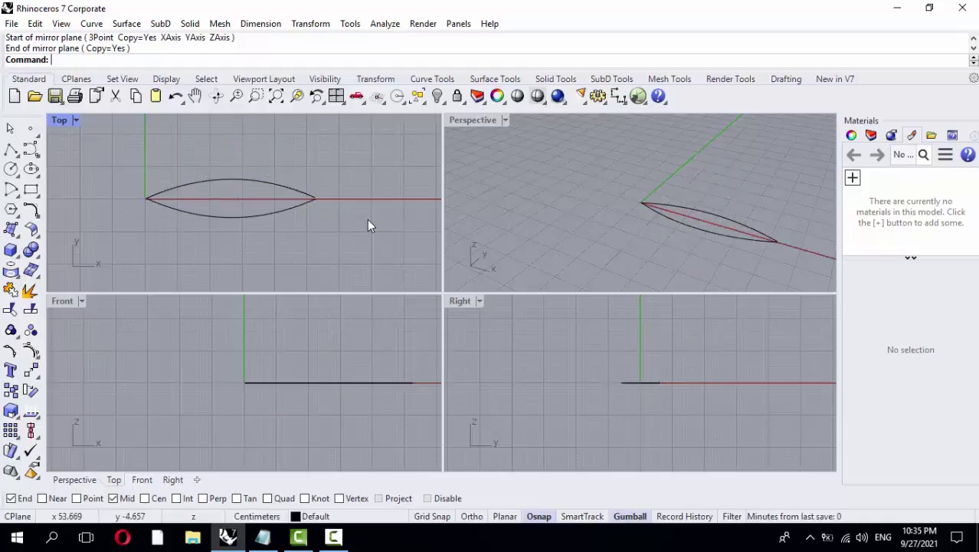
- Raise the original arched curve vertically above its mirrored copy, leaving the copy on the ground plane
click(287, 187)
drag(712, 168, 716, 125)
mouse_move(736, 175)
right_down()
mouse_move(716, 176)
mouse_move(664, 220)
right_up()
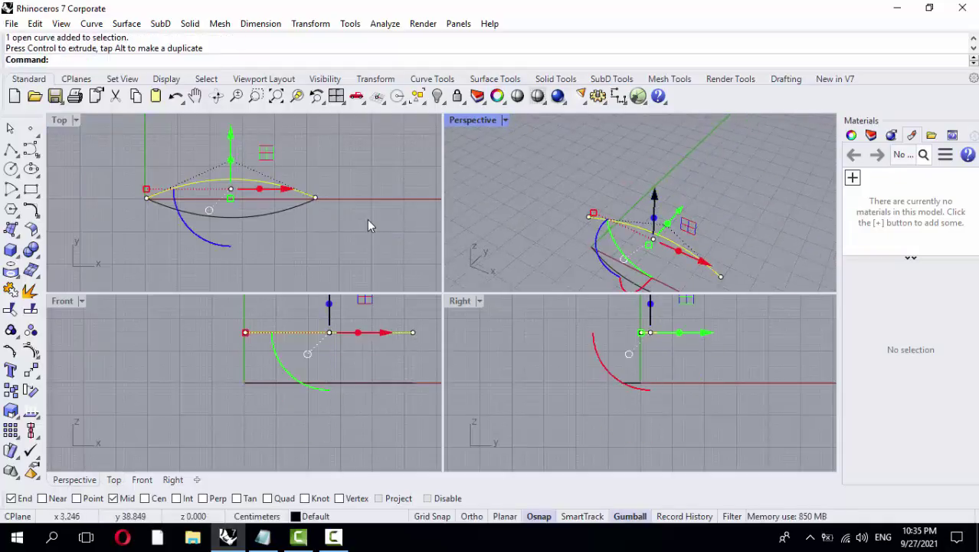
drag(655, 205, 655, 194)
right_drag(657, 219, 665, 162)
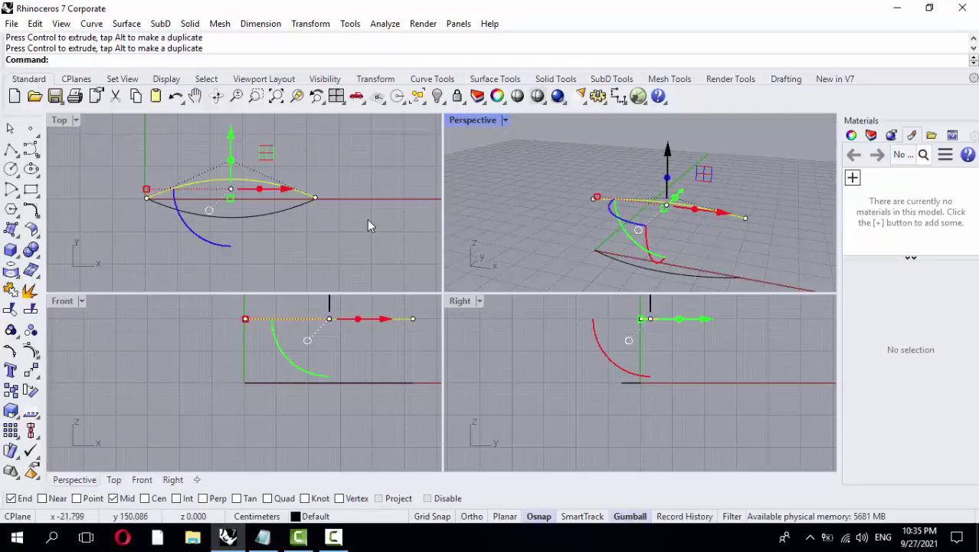
mouse_move(667, 155)
mouse_down()
mouse_move(667, 134)
mouse_move(667, 144)
mouse_up()
click(506, 153)
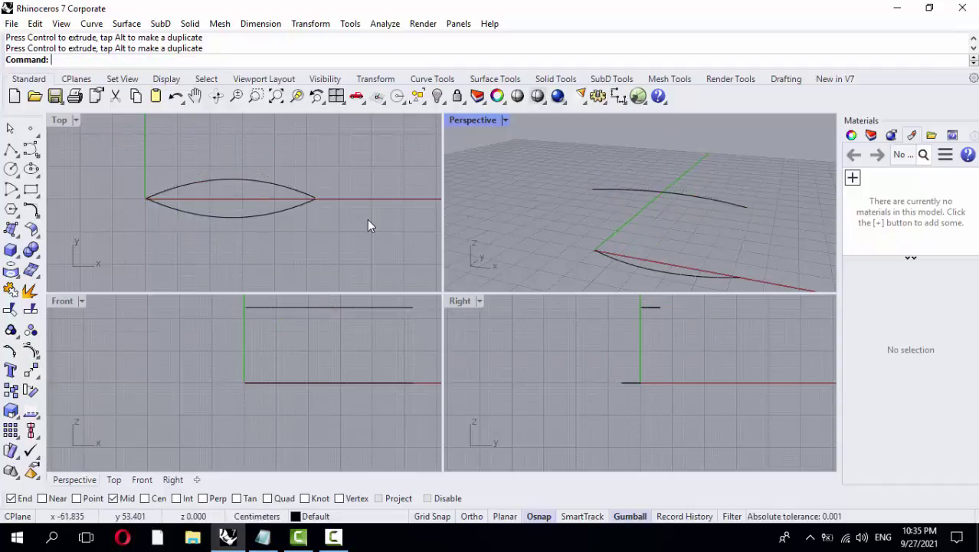
- With object snaps off, draw a six-point S-shaped curve across the lens in the Top view, extending past both ends to about X 59.9 cm
click(31, 150)
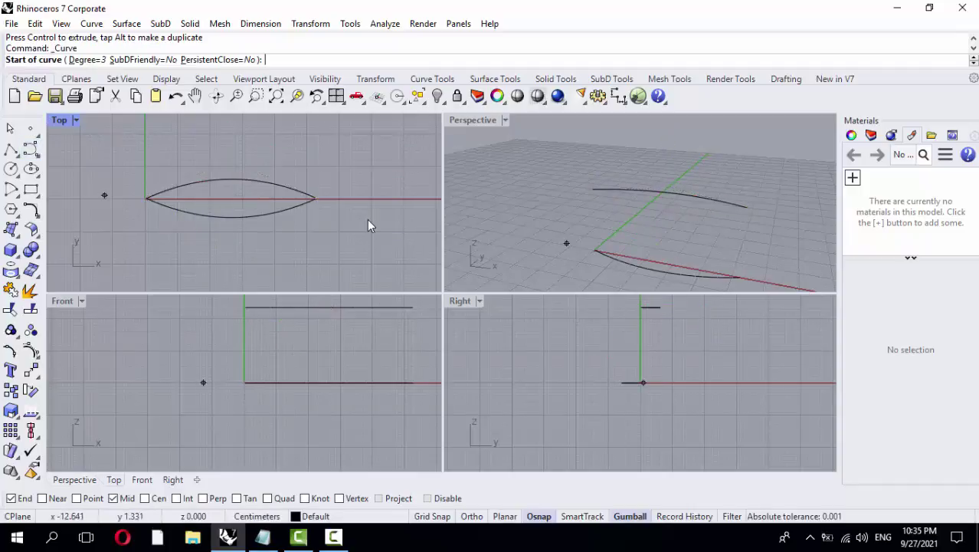
click(132, 198)
click(188, 160)
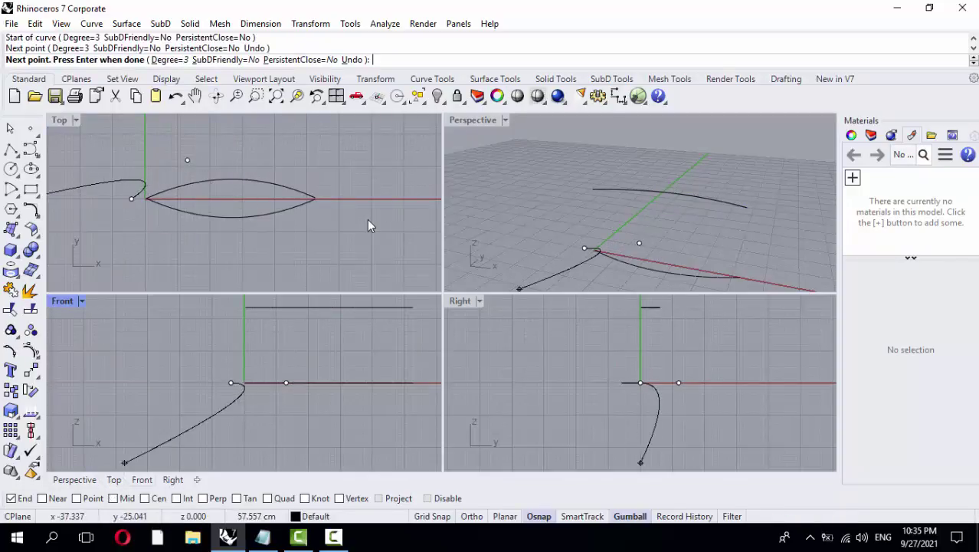
click(12, 498)
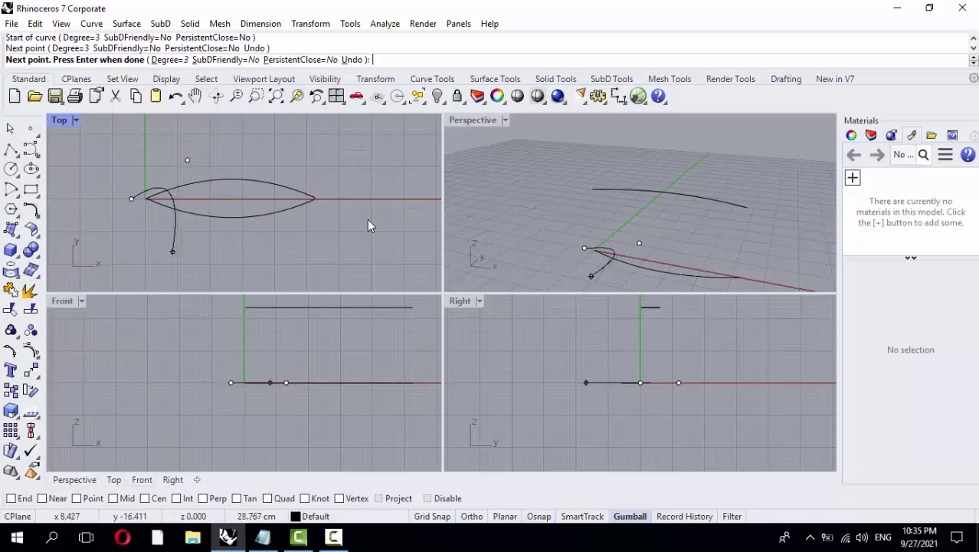
click(238, 212)
click(267, 235)
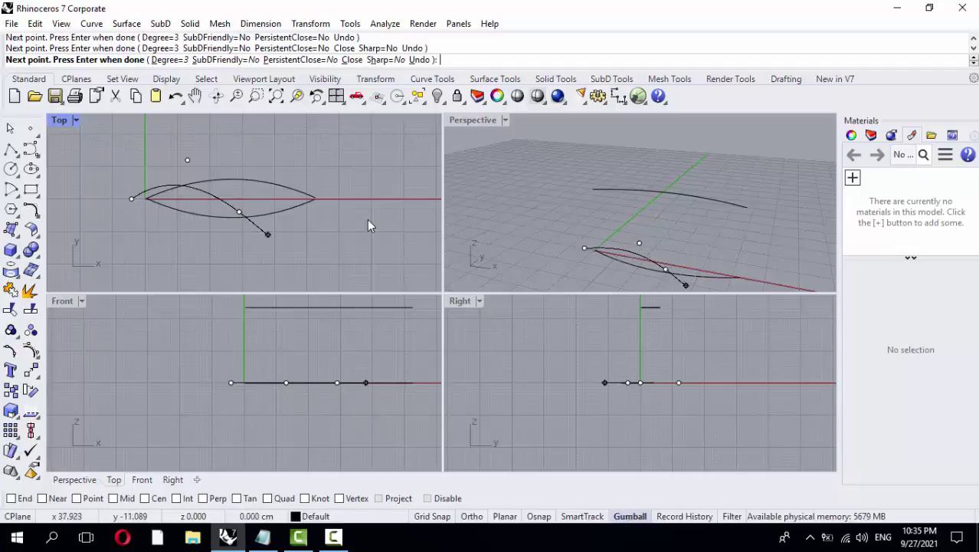
click(319, 228)
click(339, 201)
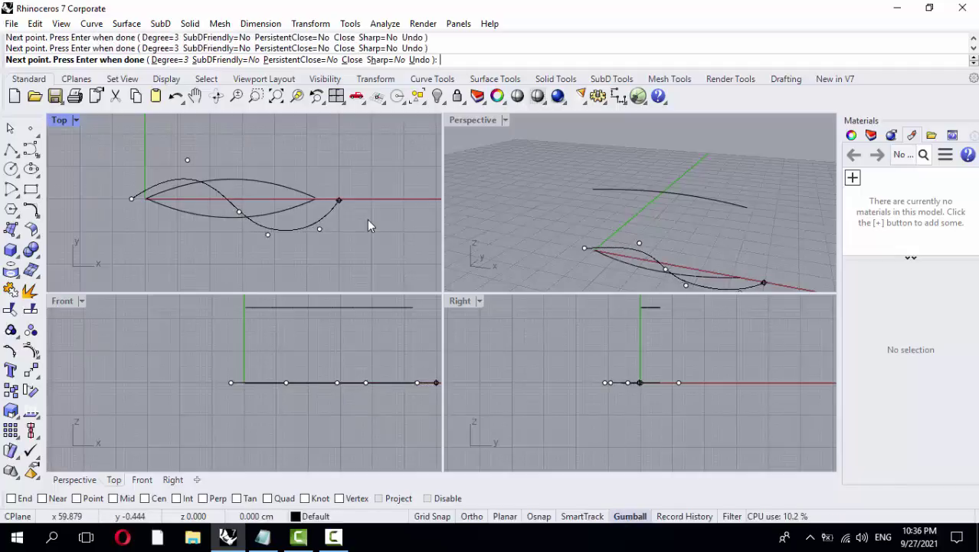
key(Return)
- Nudge one lower control point of the S-curve slightly up and its upper control point slightly toward the start in the Top view
click(310, 225)
click(267, 234)
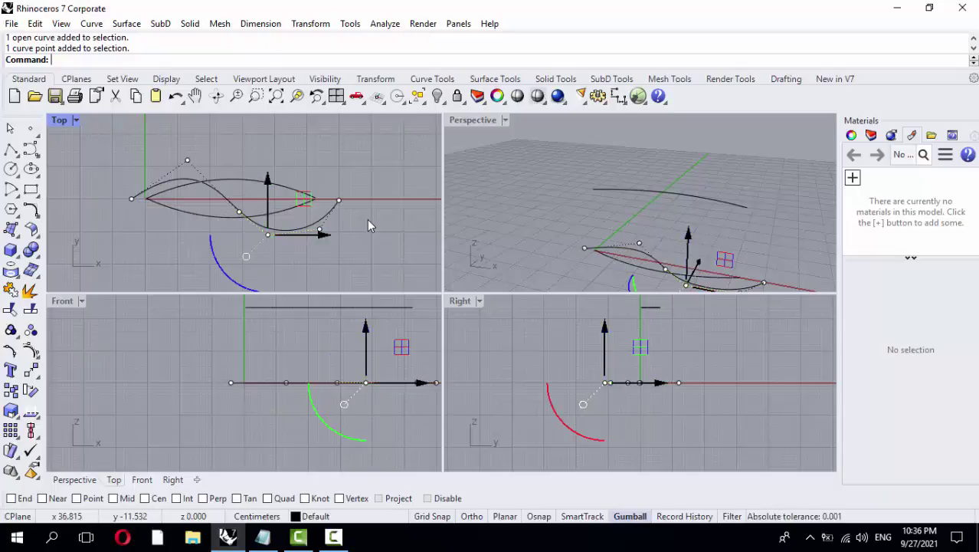
drag(267, 235, 267, 231)
key(Escape)
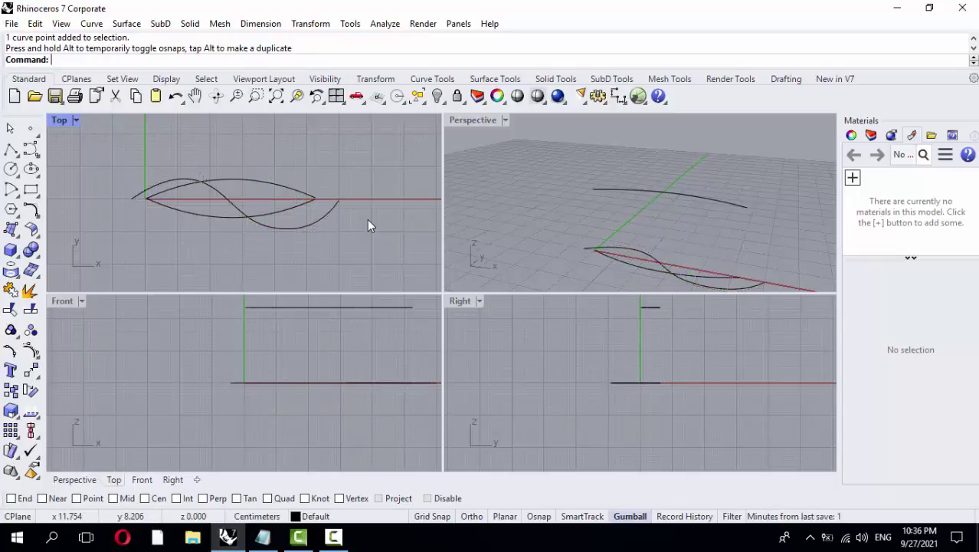
click(182, 178)
click(188, 161)
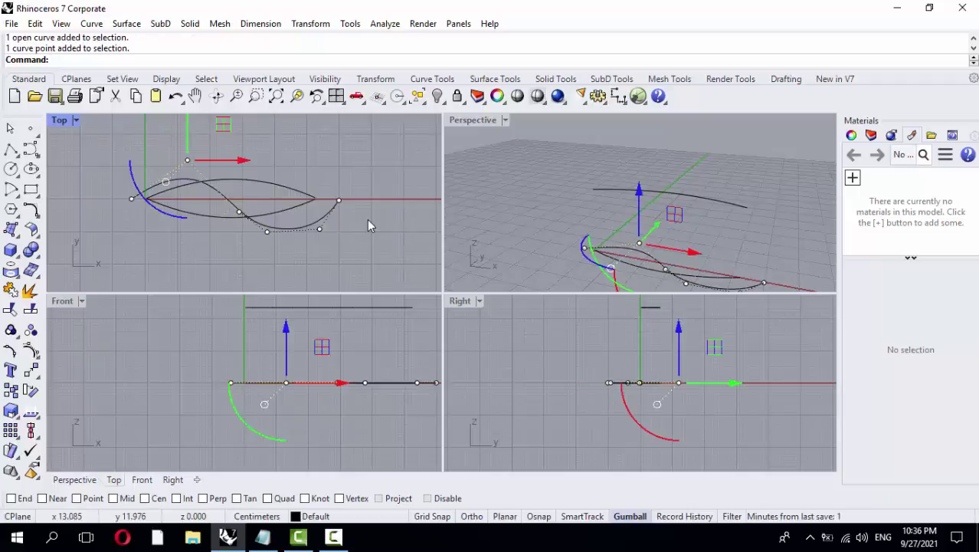
mouse_move(188, 160)
mouse_down()
mouse_move(176, 154)
mouse_move(182, 159)
mouse_up()
click(184, 243)
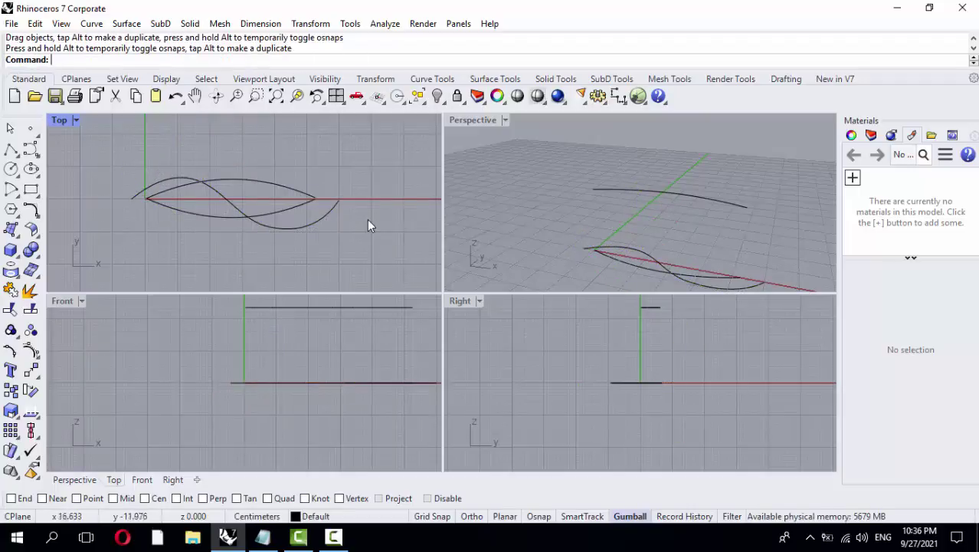
- Flatten the S-curve's lower bend by moving its two lower control points closer to the X axis
key(ctrl+a)
click(267, 231)
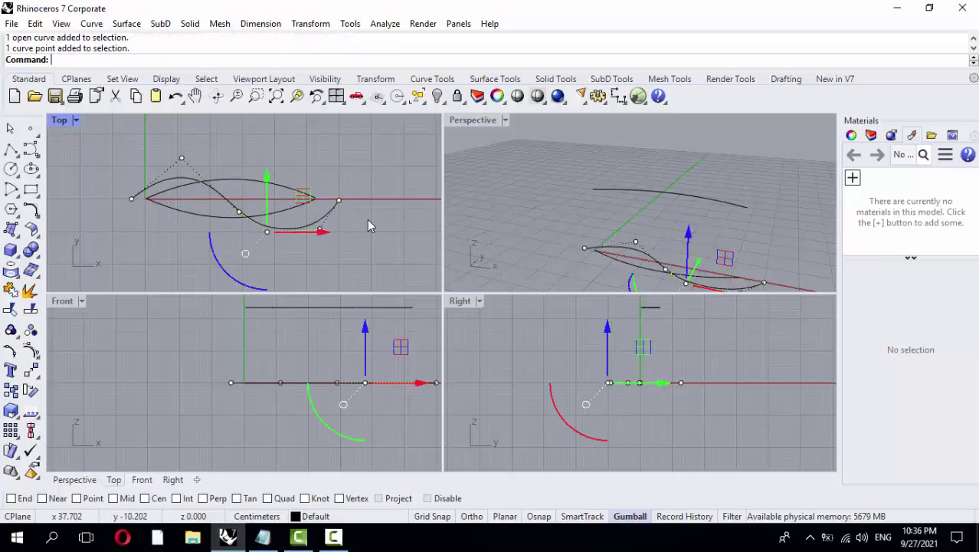
mouse_move(266, 231)
mouse_down()
mouse_move(318, 226)
mouse_move(324, 211)
mouse_move(319, 220)
mouse_move(368, 226)
mouse_up()
click(262, 243)
click(260, 220)
click(320, 229)
key(Escape)
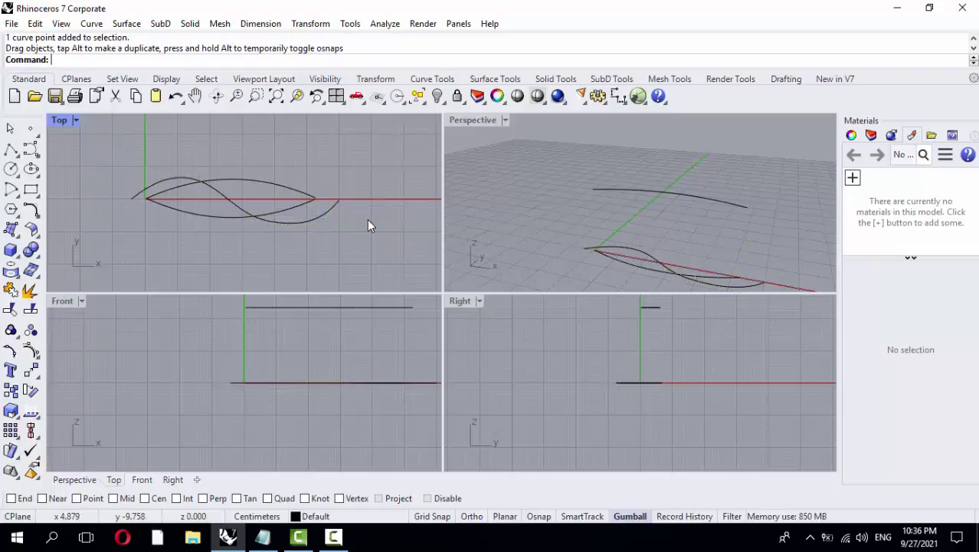
- Raise the S-curve vertically well above the elevated arched curve
click(296, 224)
drag(667, 207, 669, 124)
shift+right_drag(668, 132, 641, 183)
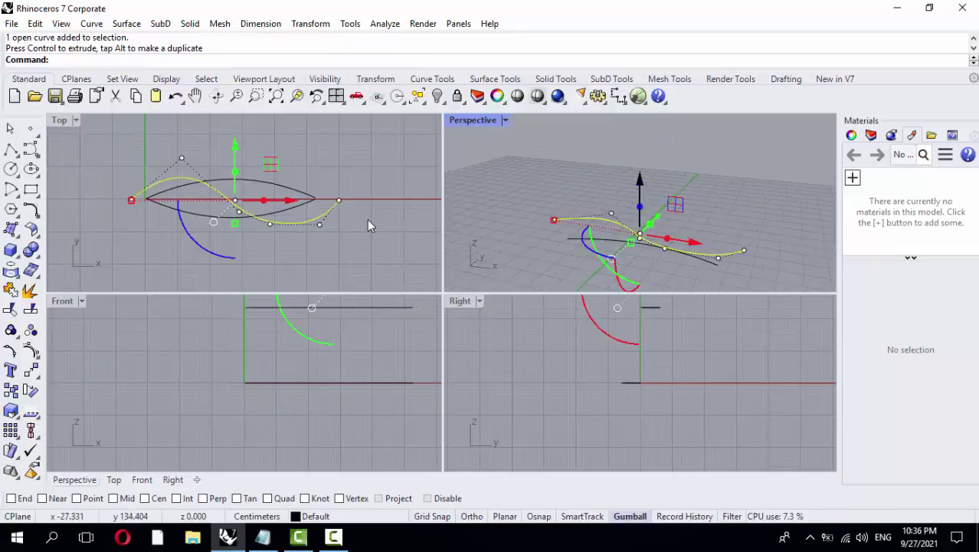
drag(639, 183, 639, 145)
right_drag(638, 191, 612, 167)
scroll(617, 202, down, 5)
scroll(606, 184, up, 5)
right_drag(621, 315, 589, 360)
scroll(602, 343, down, 4)
scroll(591, 358, up, 6)
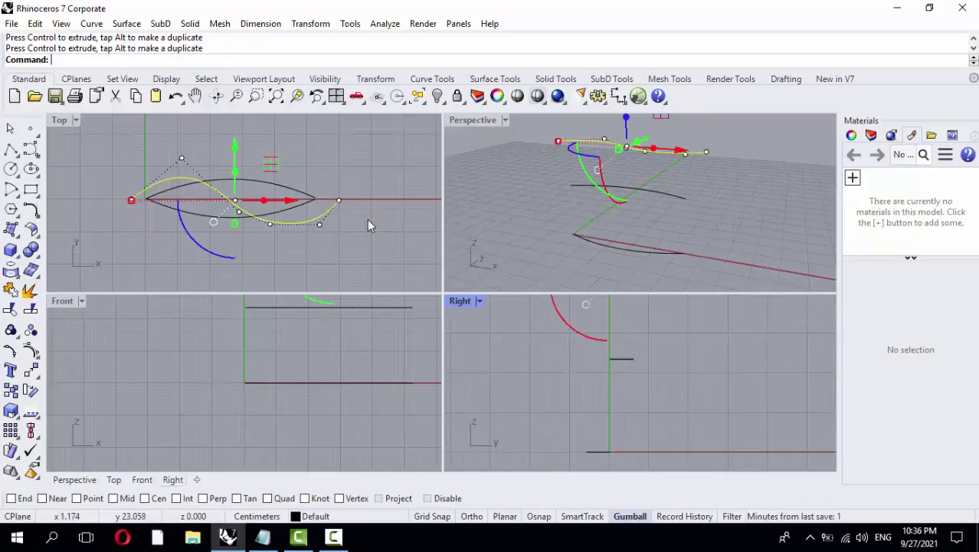
- Lower the middle arched curve and the top S-curve to space the three stacked curves roughly evenly in height
click(615, 359)
drag(622, 322, 623, 348)
click(632, 148)
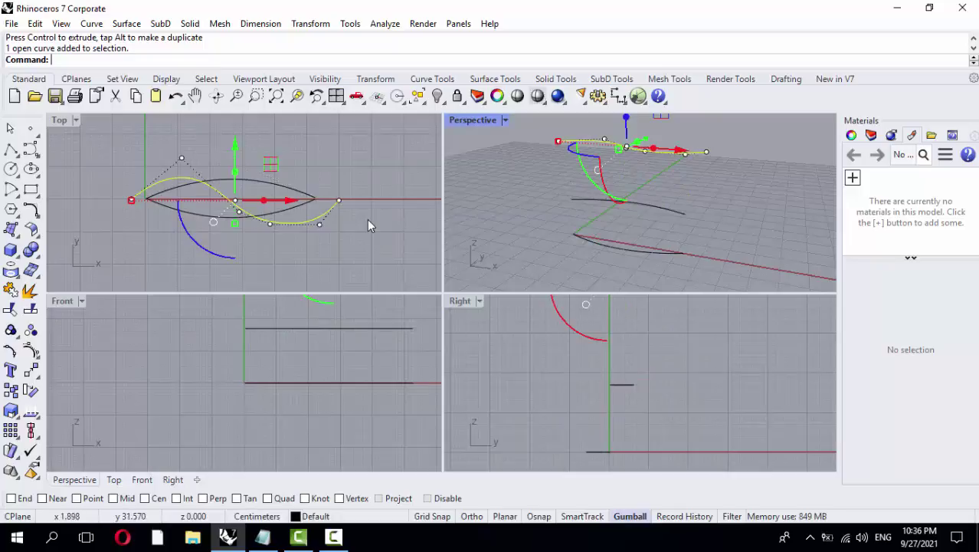
right_drag(622, 326, 614, 358)
mouse_move(601, 303)
mouse_down()
mouse_move(601, 356)
mouse_move(601, 340)
mouse_up()
click(608, 407)
scroll(607, 406, down, 6)
right_drag(598, 437, 593, 397)
scroll(598, 394, up, 4)
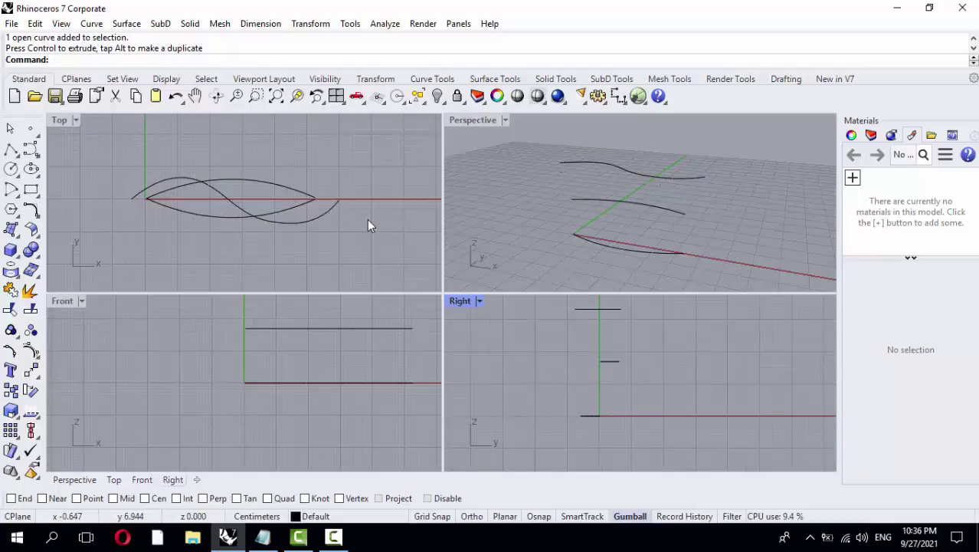
right_drag(651, 234, 588, 242)
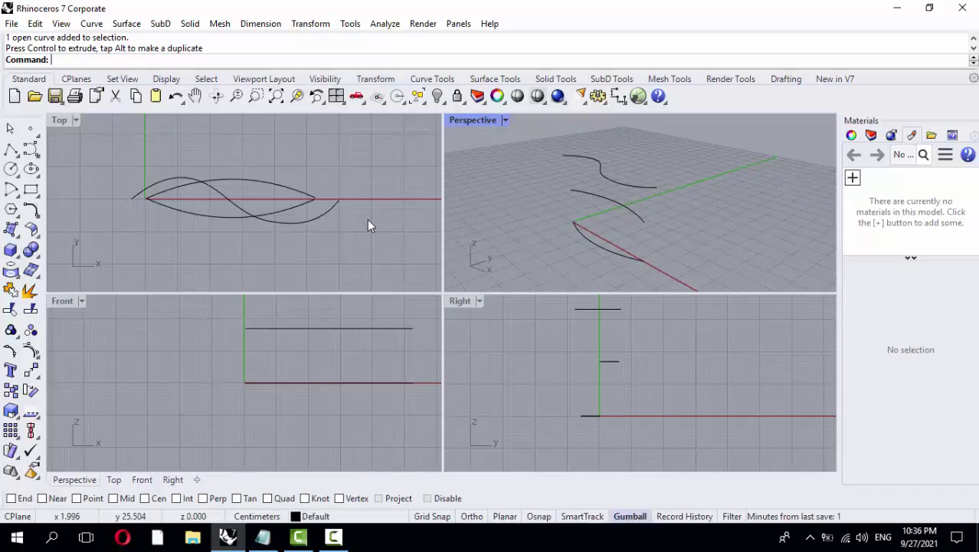
- Open Grasshopper and delete the entire previous definition from its canvas
text(Grasshopper)
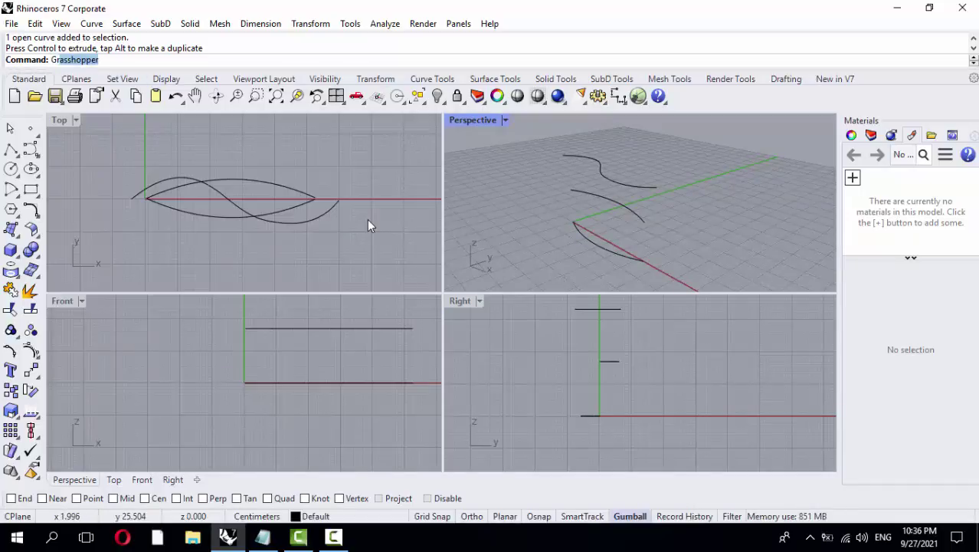
key(Return)
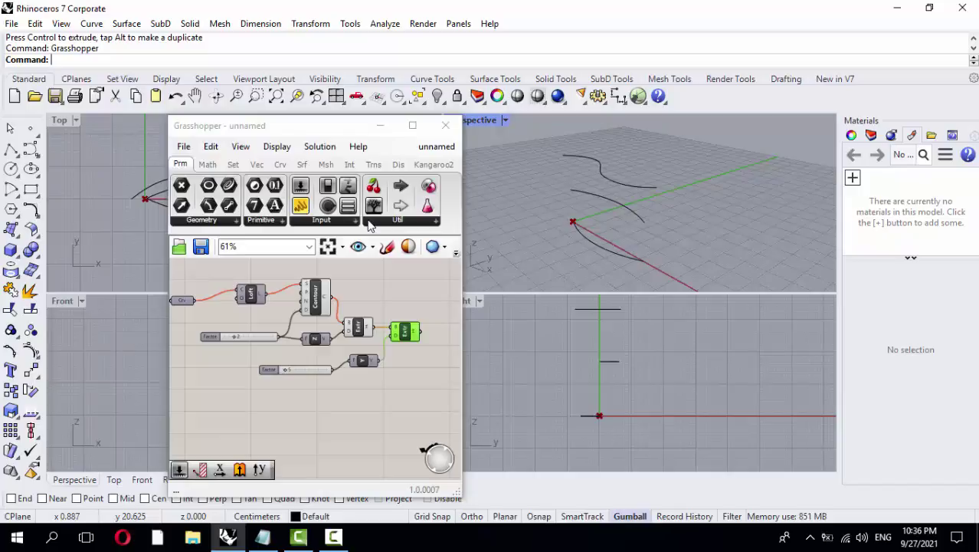
key(ctrl+a)
key(Delete)
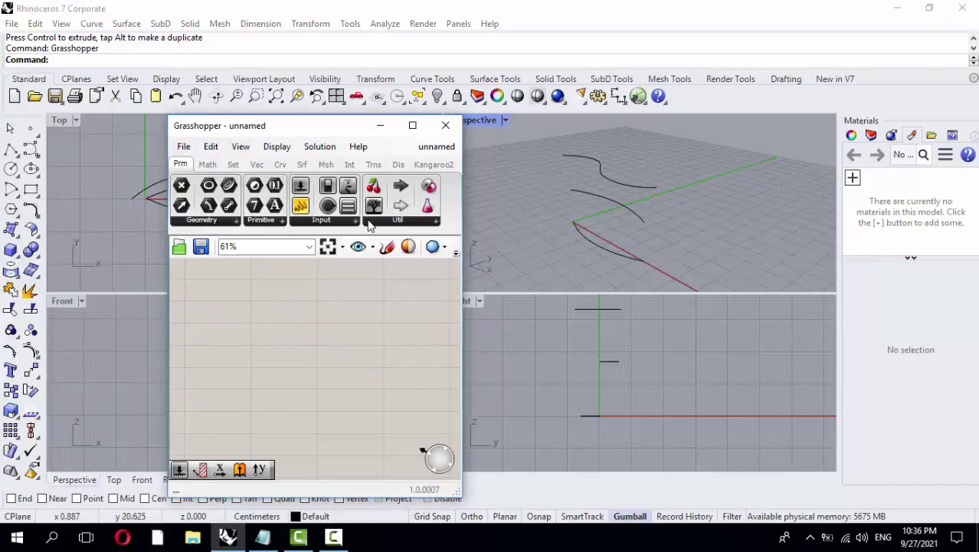
scroll(367, 225, down, 3)
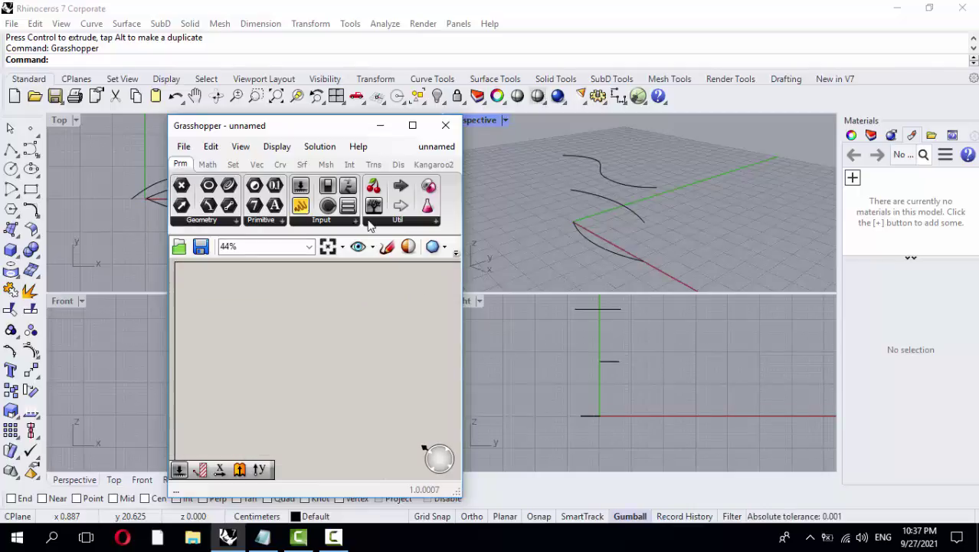
click(183, 146)
click(193, 164)
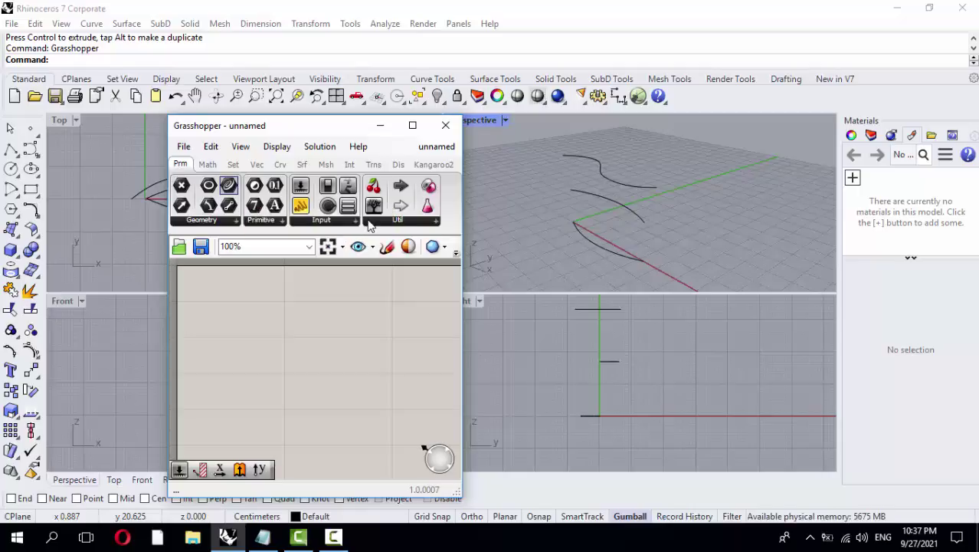
- Add a Curve parameter to the empty Grasshopper canvas
double_click(244, 314)
text(curve)
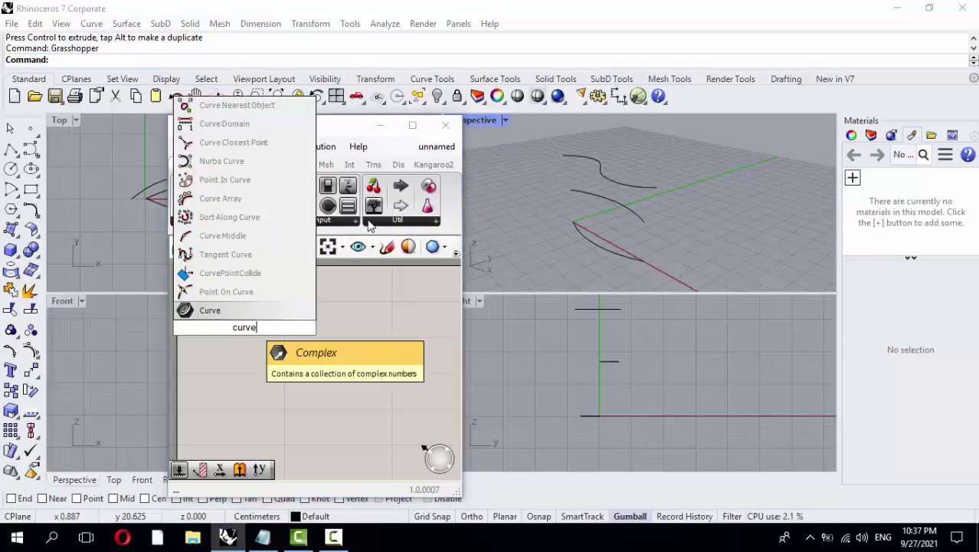
key(Up)
key(Down)
key(Return)
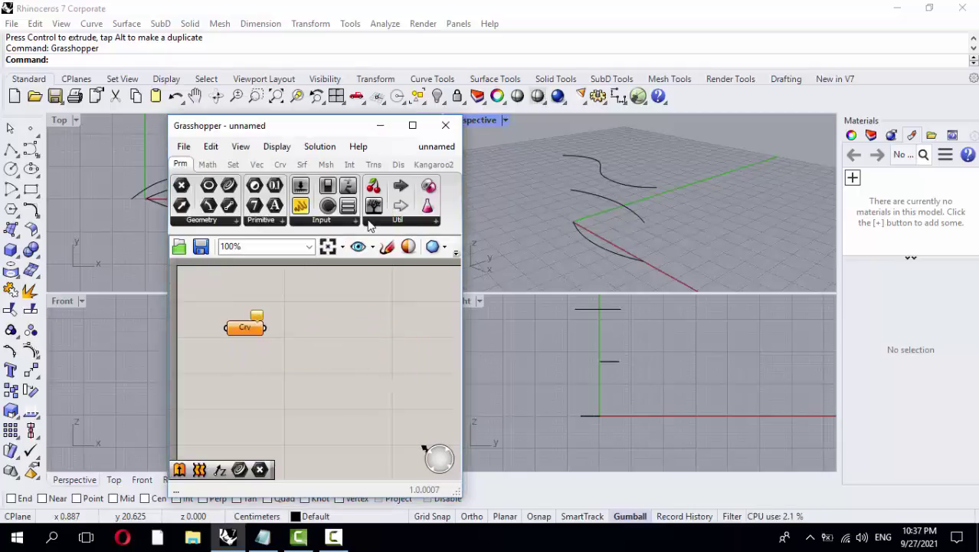
drag(240, 328, 235, 327)
- Reference all three stacked Rhino curves in the Curve parameter and shift the parameter slightly on the canvas
right_click(235, 326)
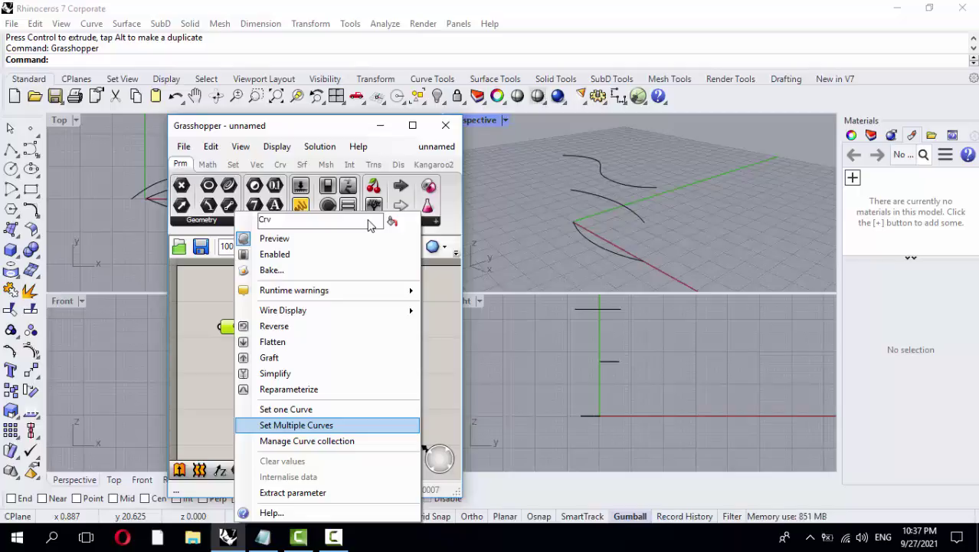
key(Return)
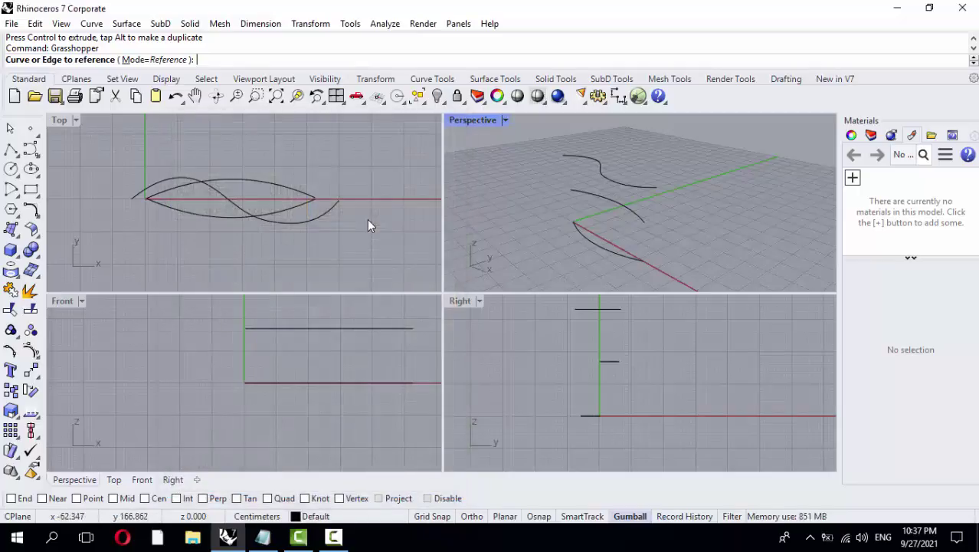
key(ctrl+a)
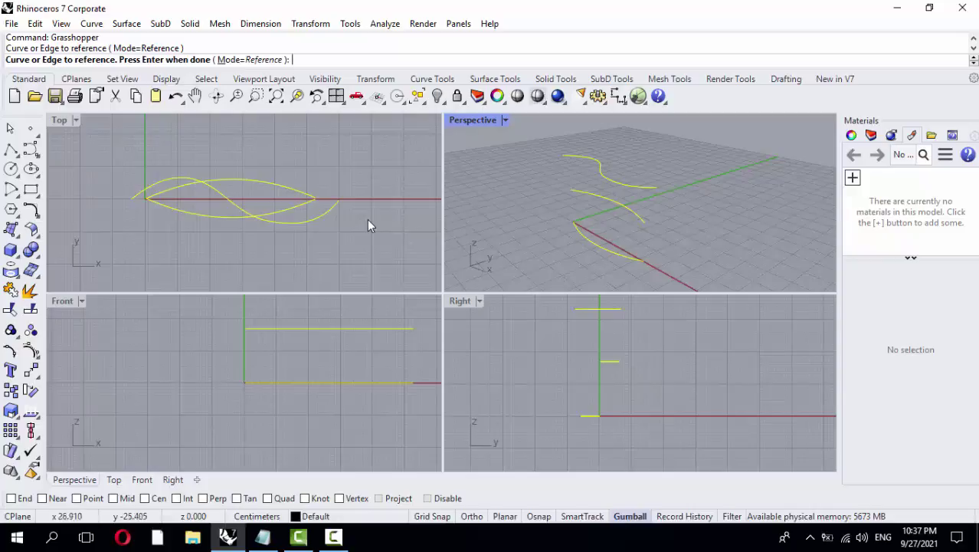
key(Return)
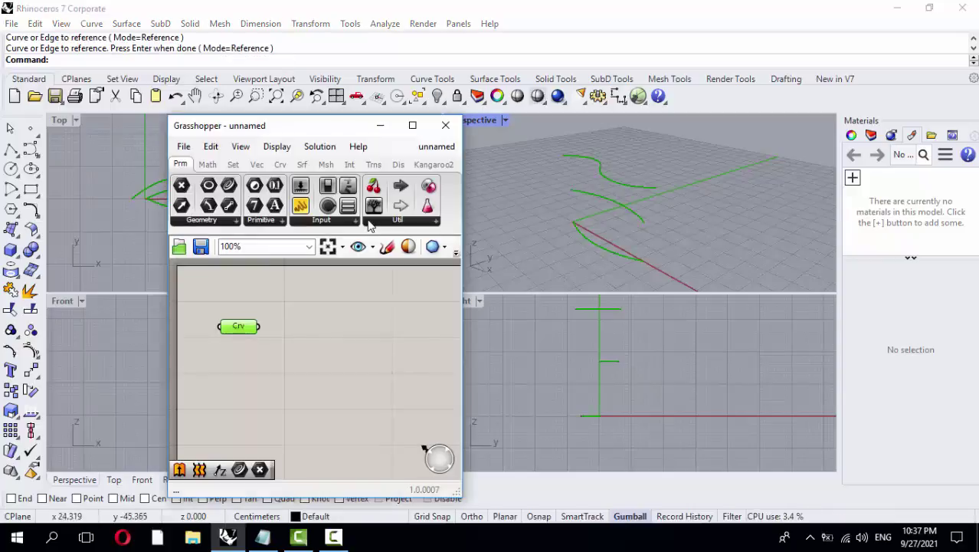
key(Escape)
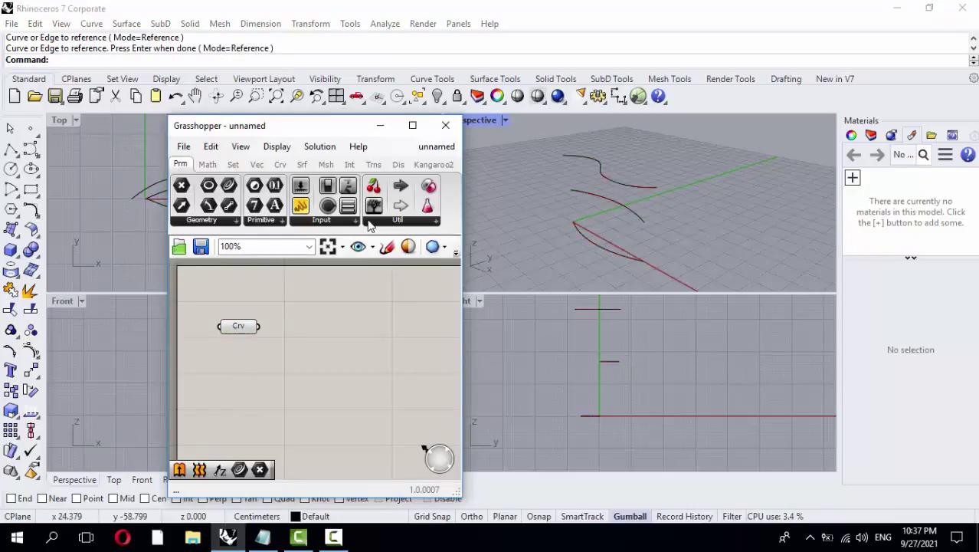
key(ctrl+a)
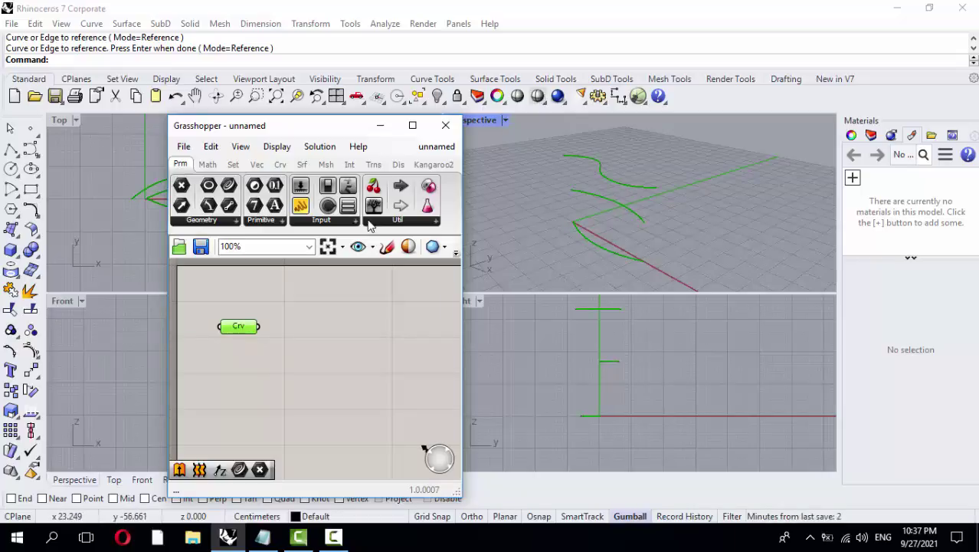
click(307, 368)
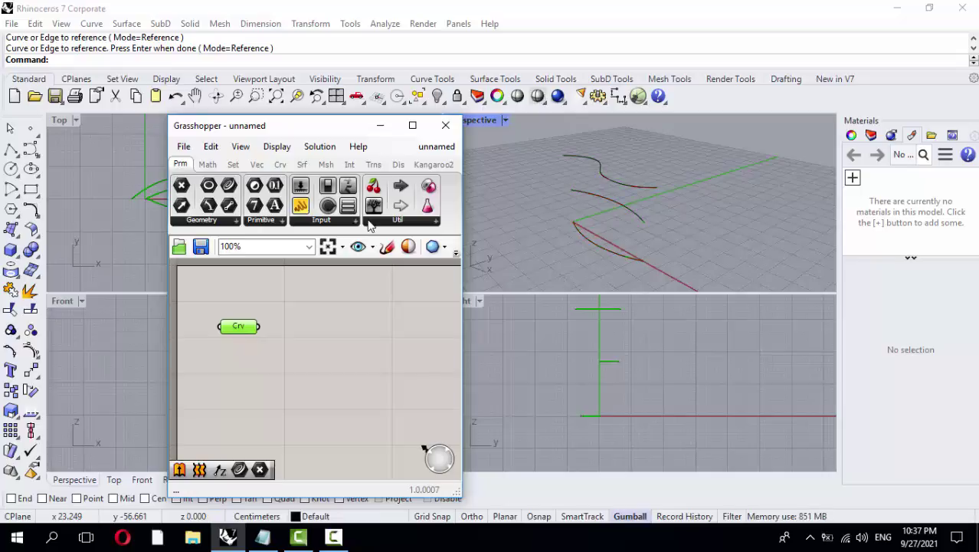
drag(238, 326, 227, 340)
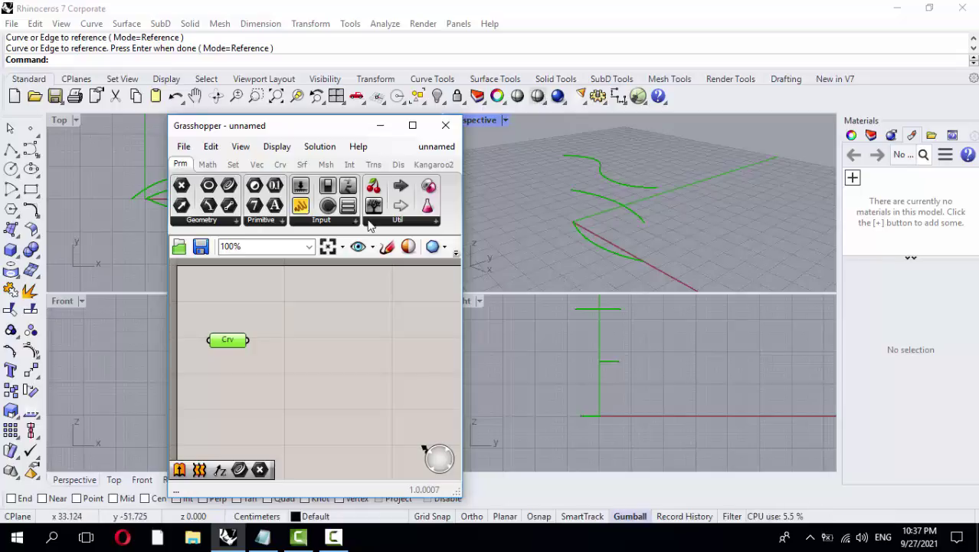
- Add a Loft component and connect the Curve parameter to its C input to loft the three curves
double_click(298, 338)
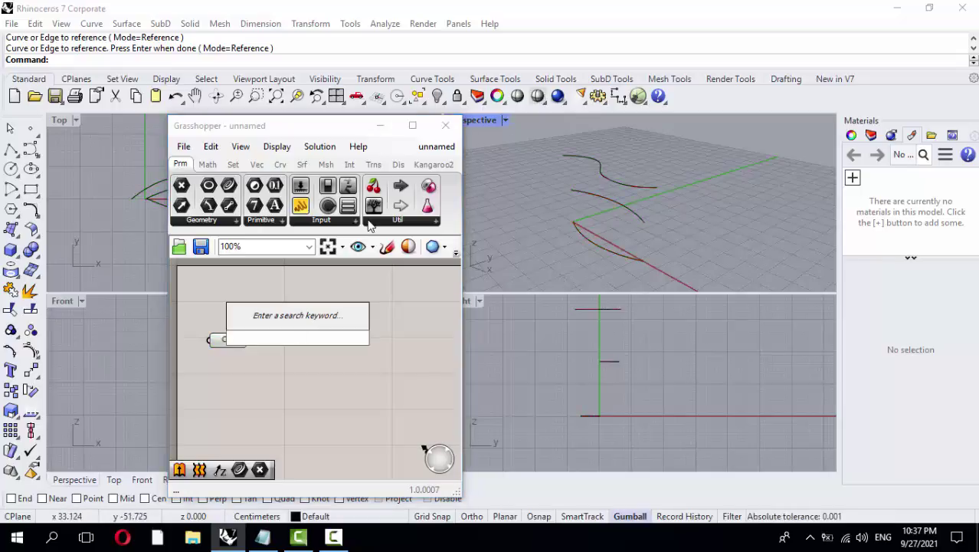
text(loft)
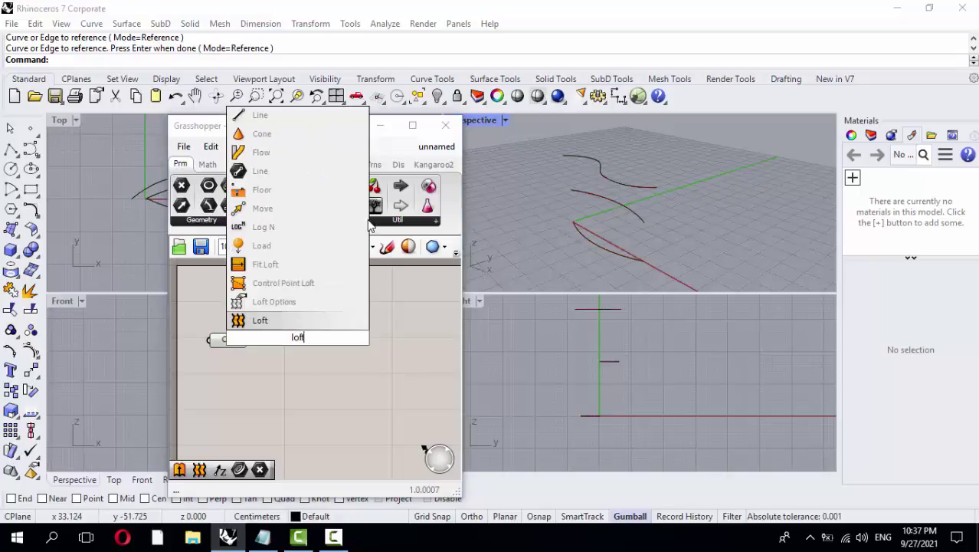
key(Return)
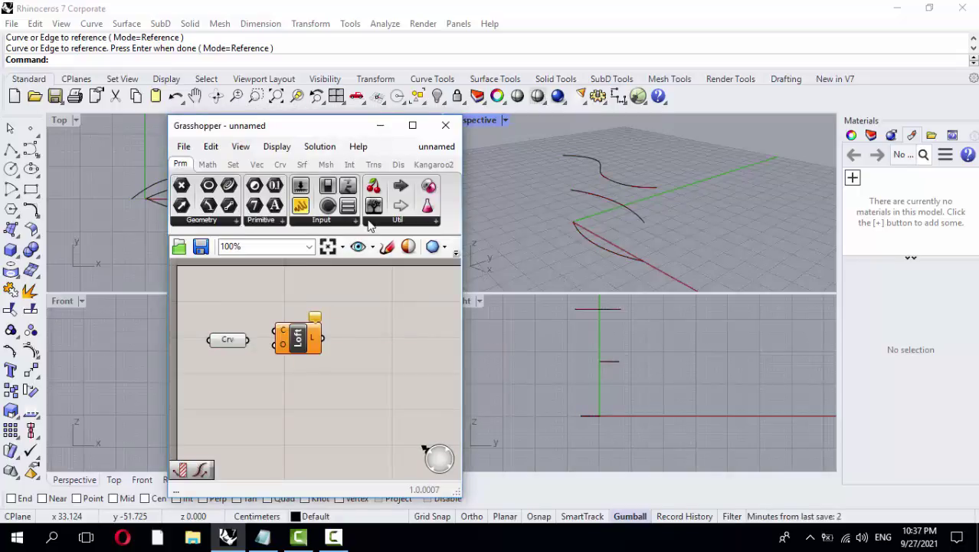
drag(248, 340, 275, 330)
mouse_move(605, 264)
right_down()
mouse_move(529, 236)
mouse_move(571, 238)
mouse_move(536, 235)
right_up()
scroll(600, 175, up, 5)
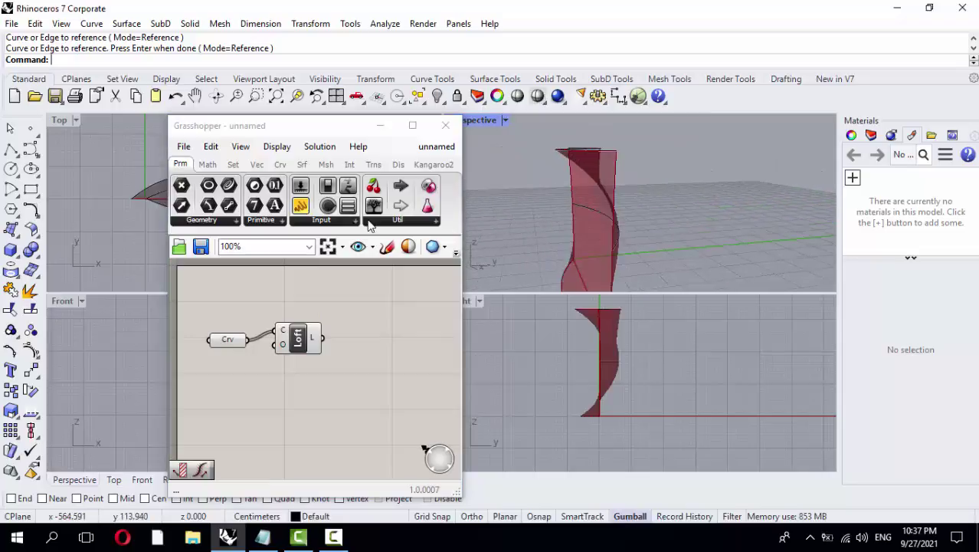
mouse_move(613, 184)
right_down()
mouse_move(675, 190)
mouse_move(567, 176)
right_up()
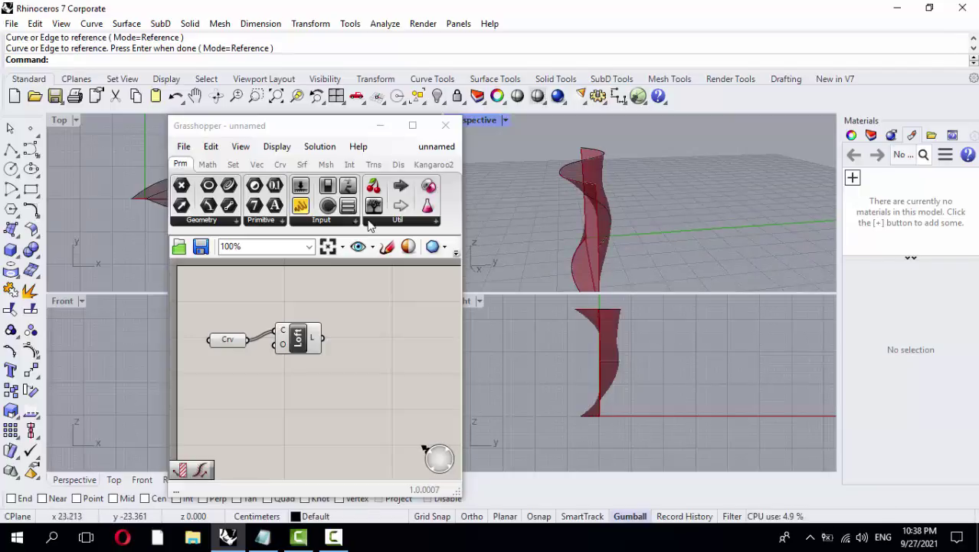
click(376, 329)
scroll(376, 329, down, 3)
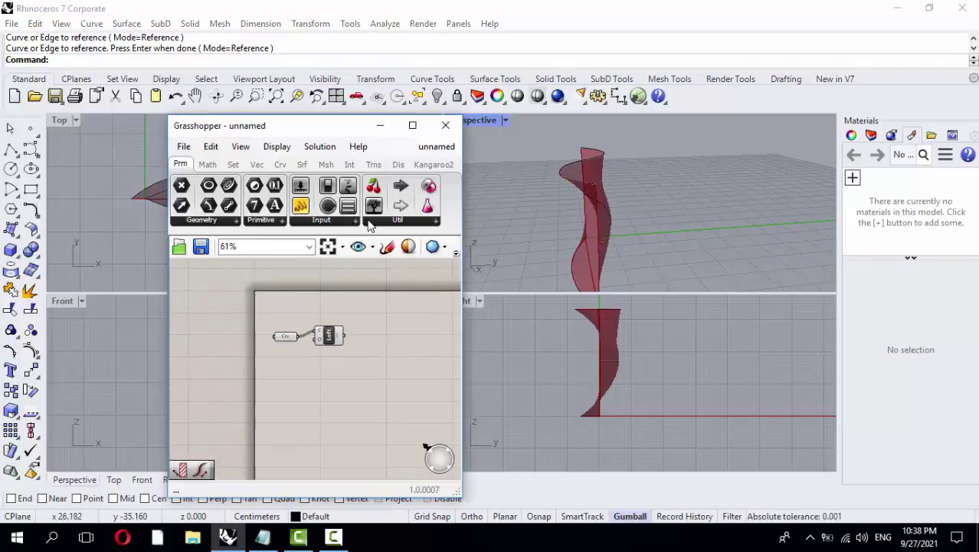
scroll(371, 349, up, 3)
scroll(370, 349, down, 1)
scroll(371, 349, up, 2)
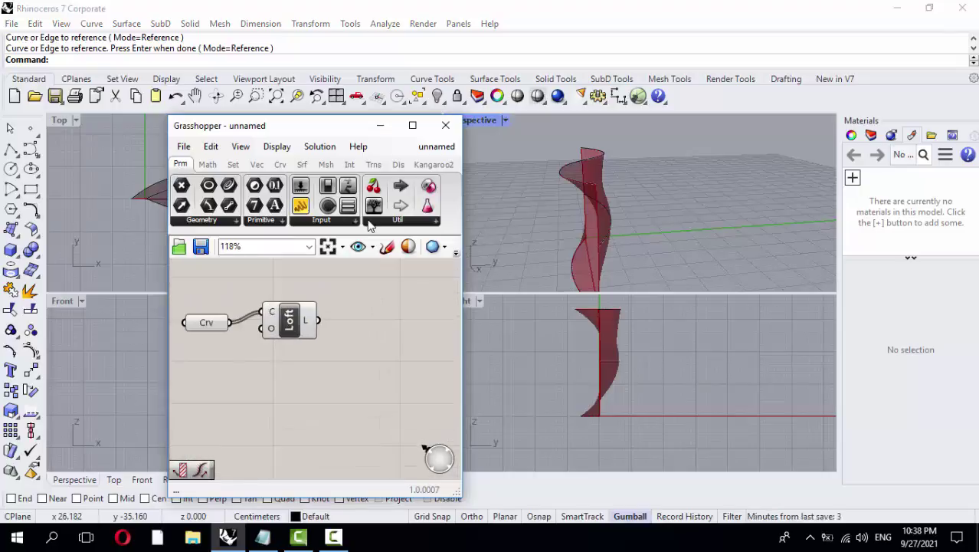
right_drag(371, 348, 364, 349)
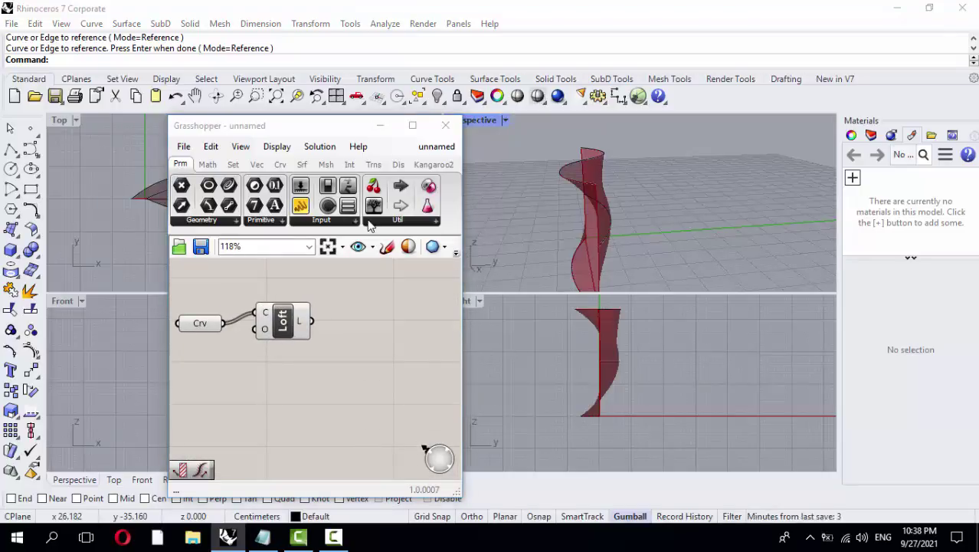
key(F4)
text(cntour)
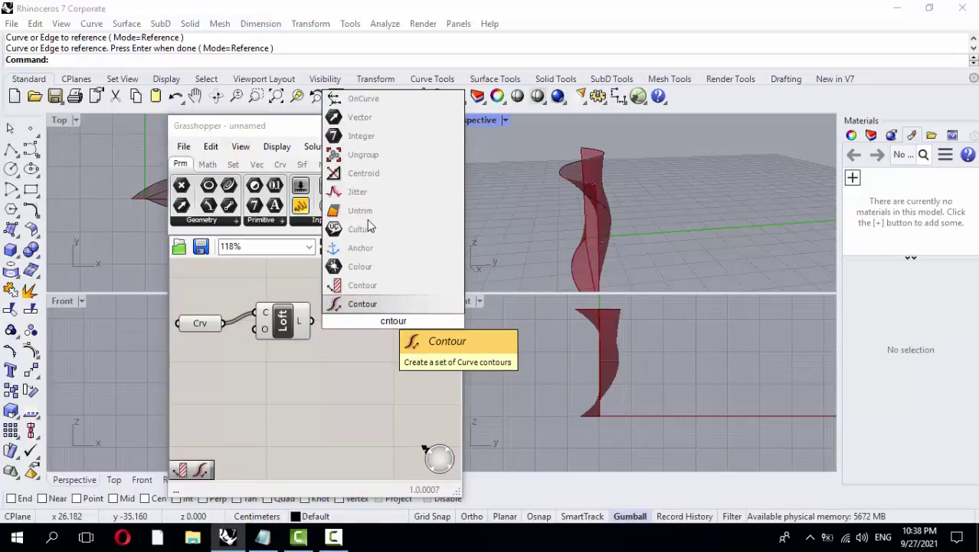
key(Return)
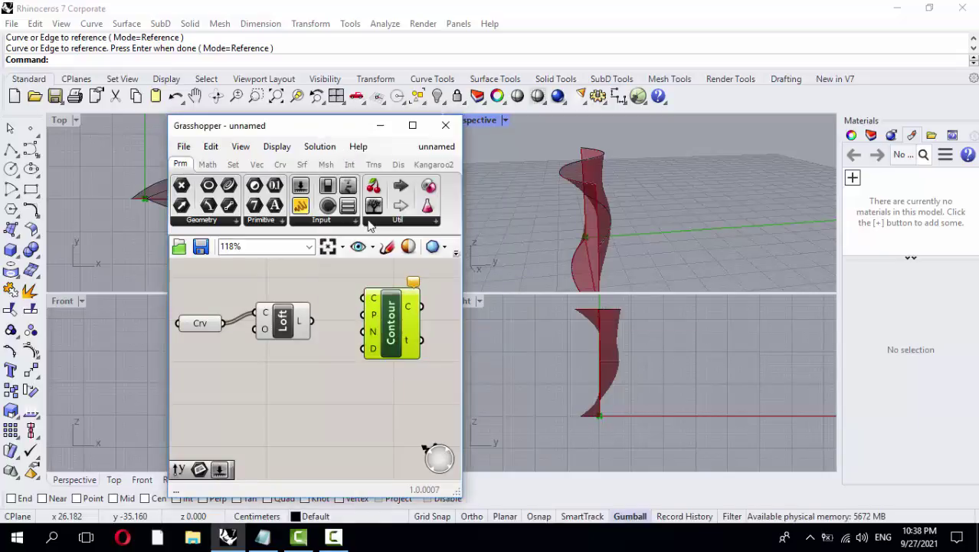
key(Delete)
key(F4)
text(c)
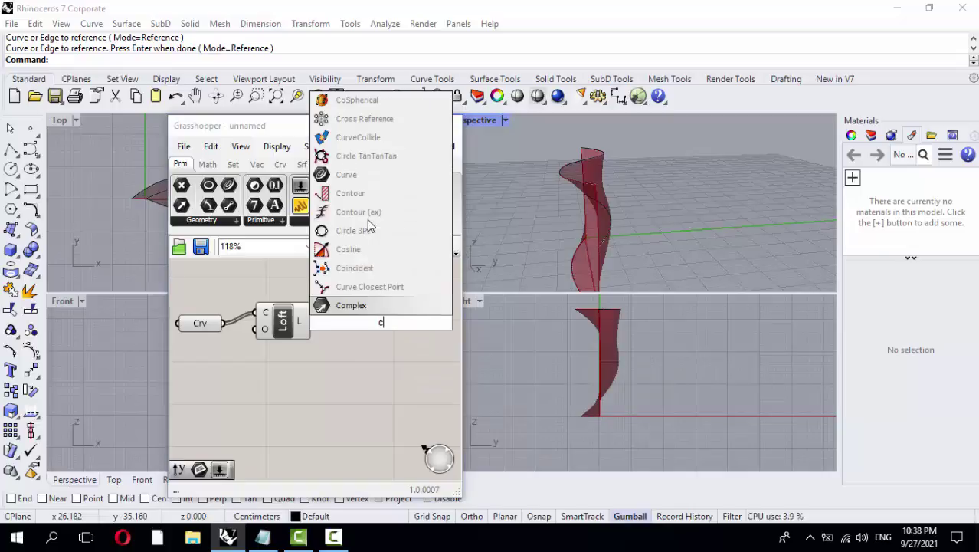
text(ontour)
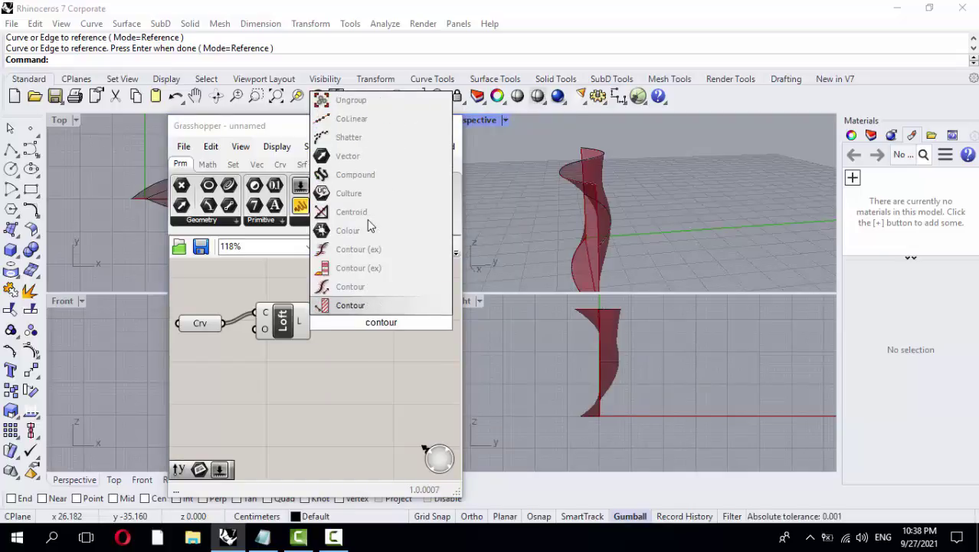
key(Return)
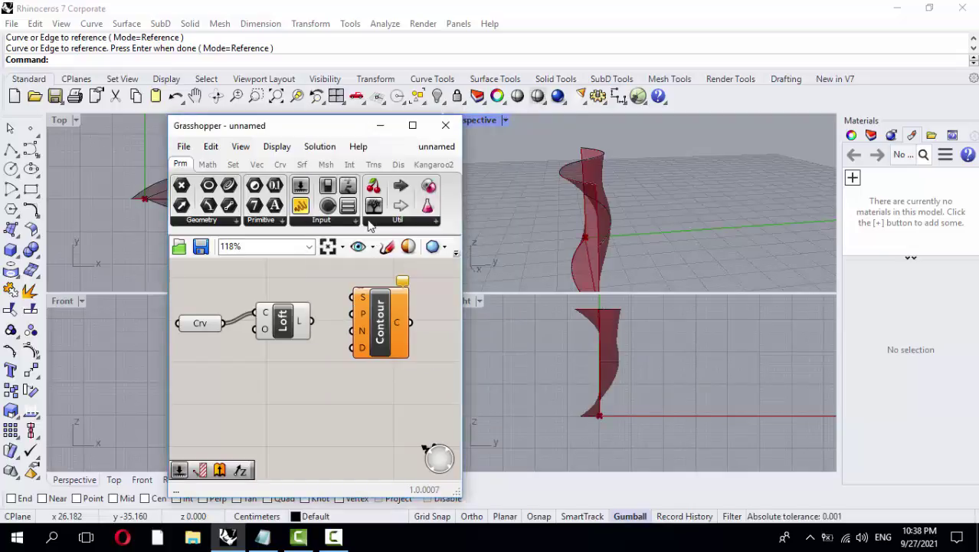
drag(381, 322, 391, 326)
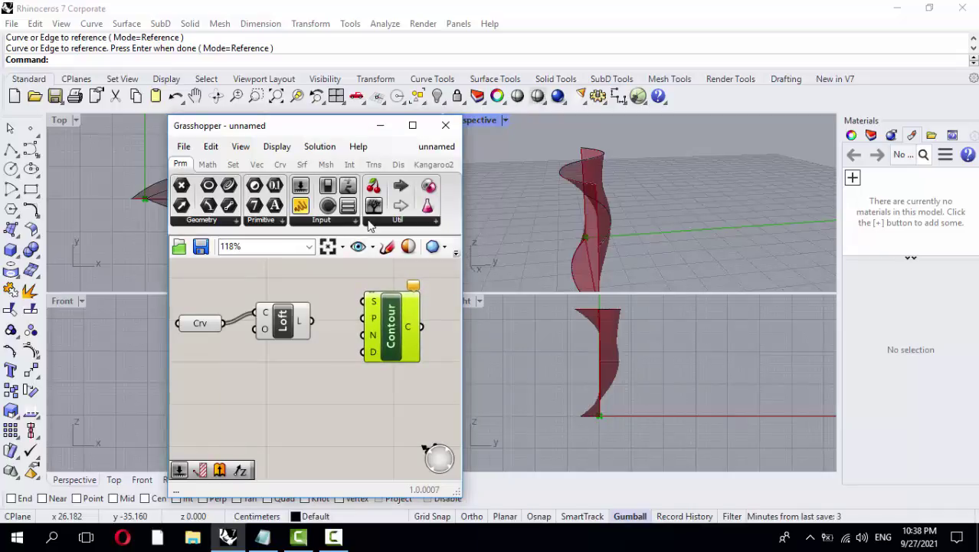
key(Delete)
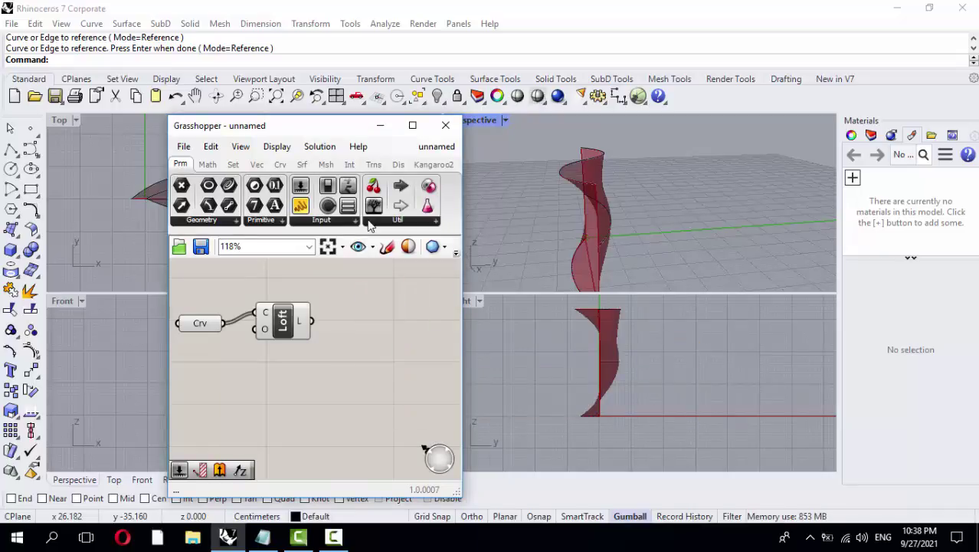
- Add the Contour component for Brep or Mesh contours after the Loft component
double_click(373, 320)
text(c)
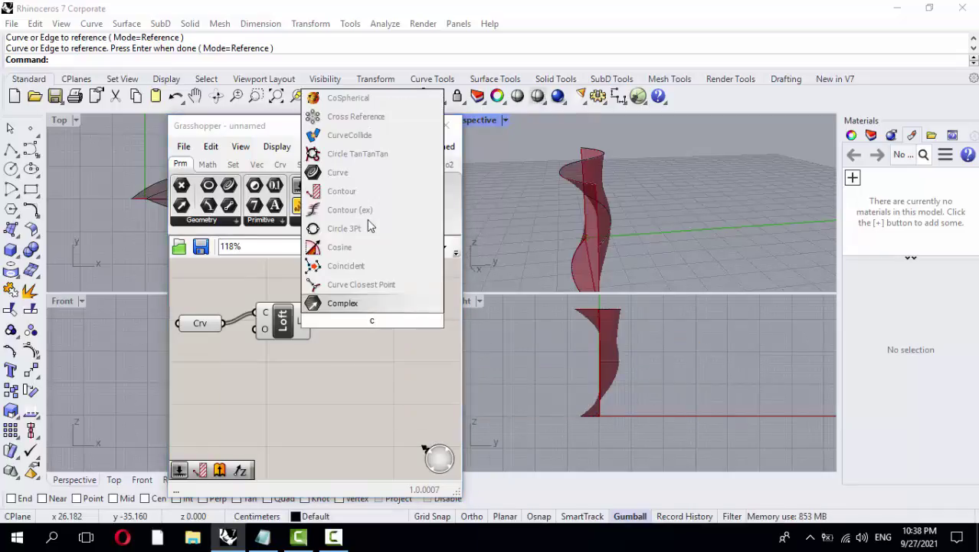
text(ontour)
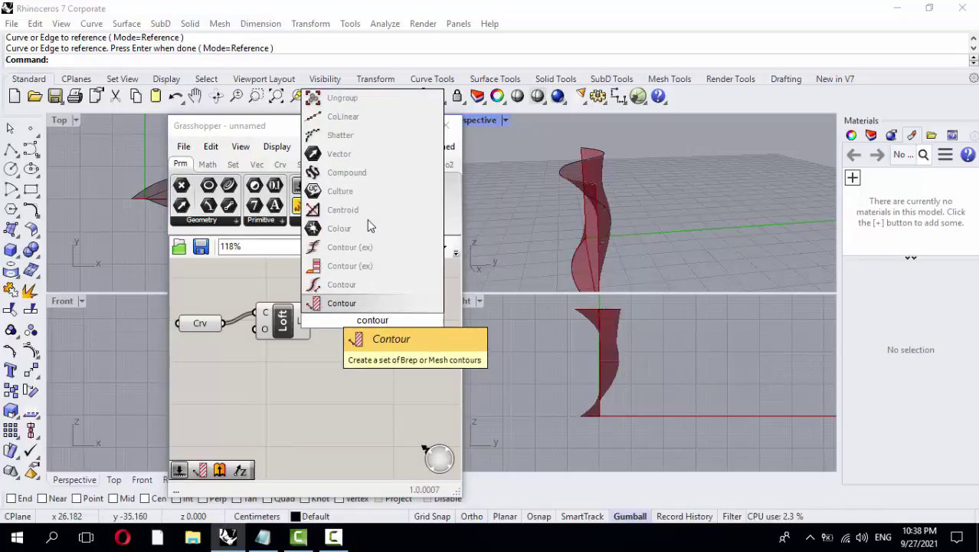
key(Up)
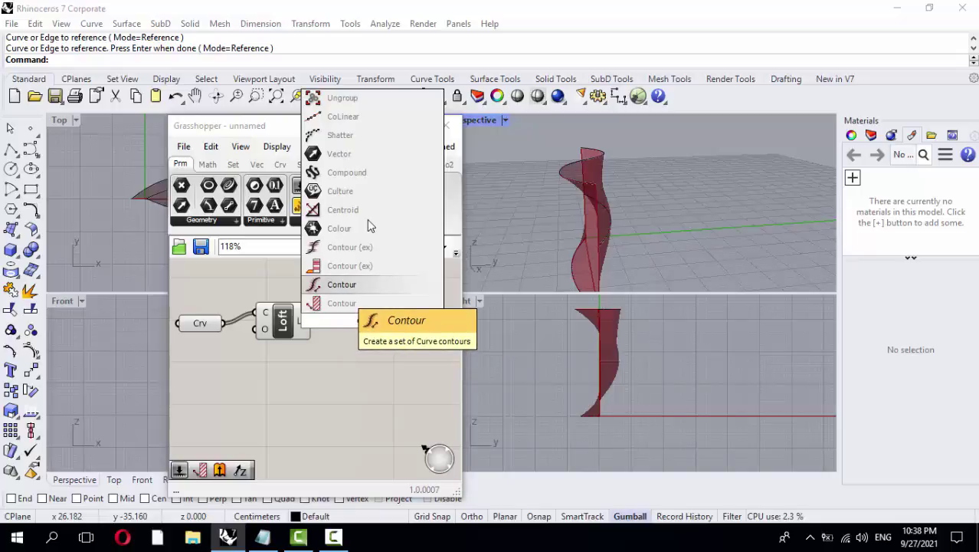
key(Down)
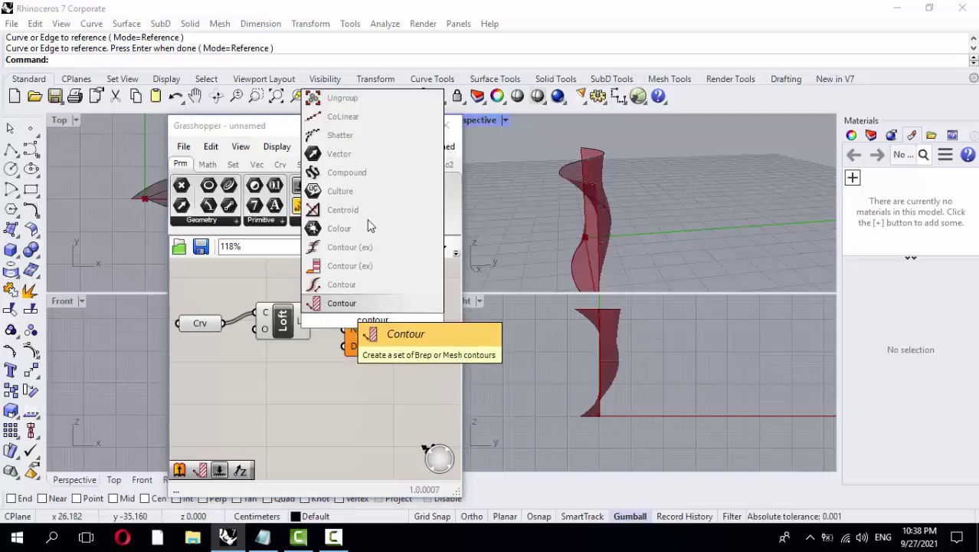
key(Return)
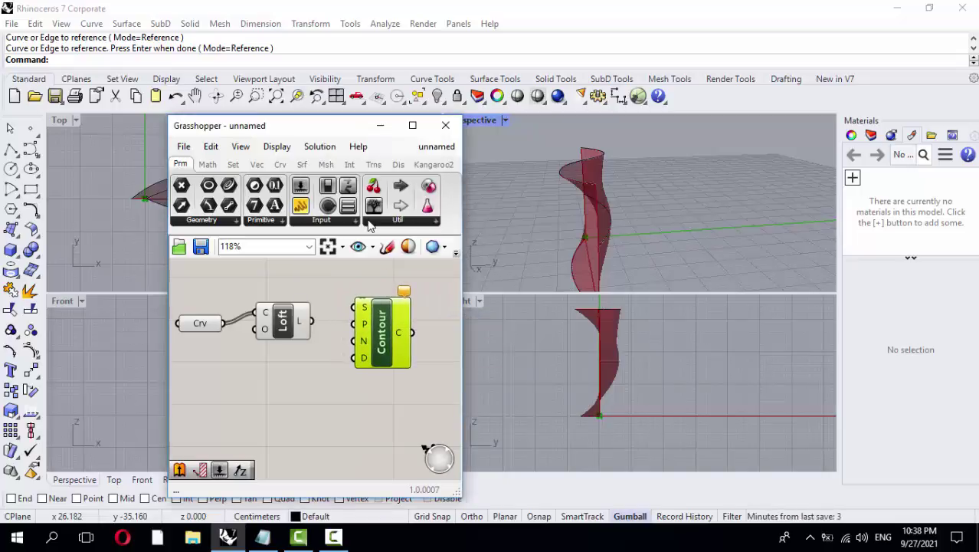
- Connect the Loft output to the Contour component's S input
drag(312, 321, 353, 307)
right_drag(636, 230, 701, 227)
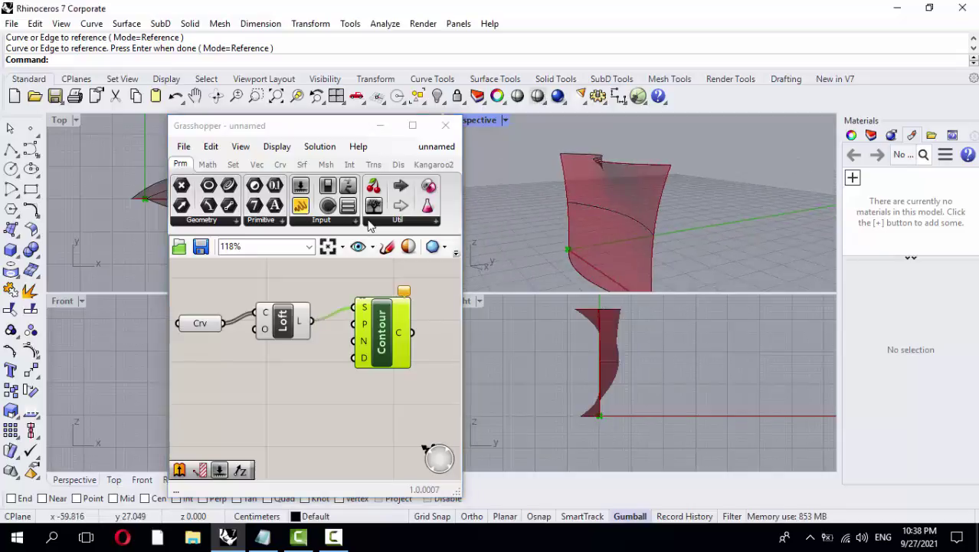
right_drag(582, 224, 582, 214)
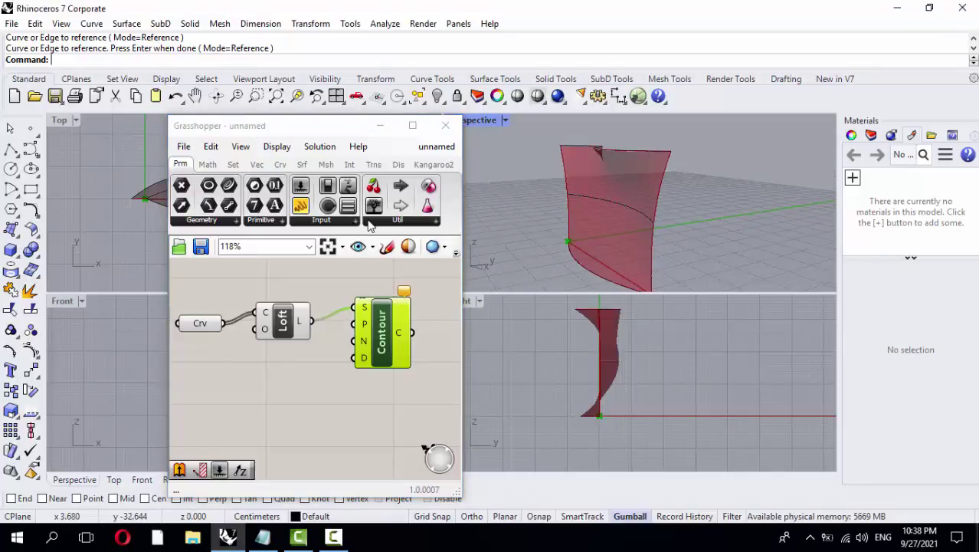
mouse_move(364, 307)
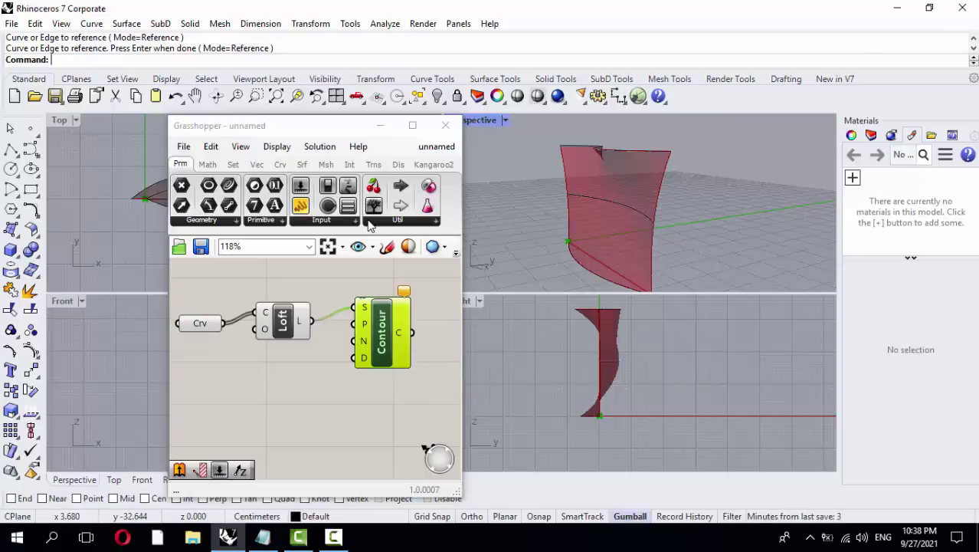
click(368, 220)
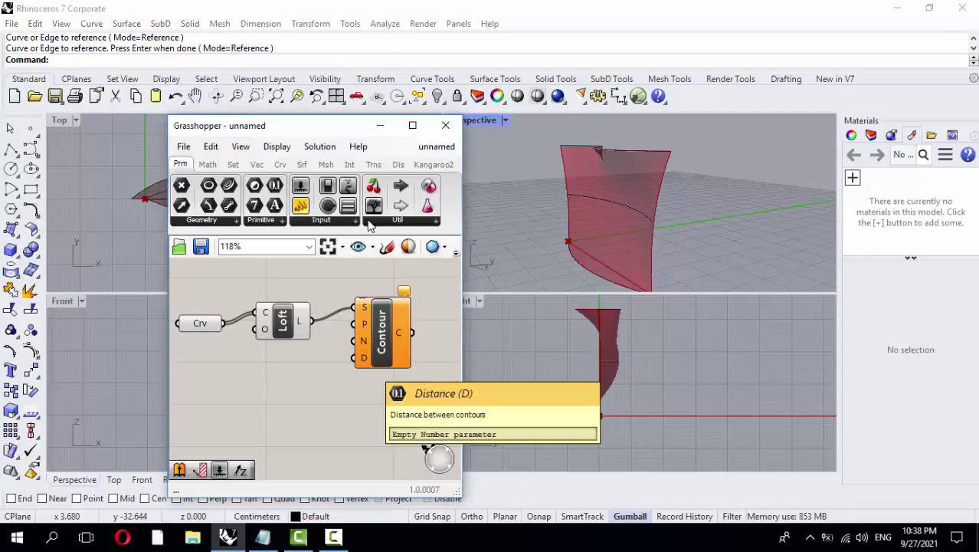
double_click(298, 375)
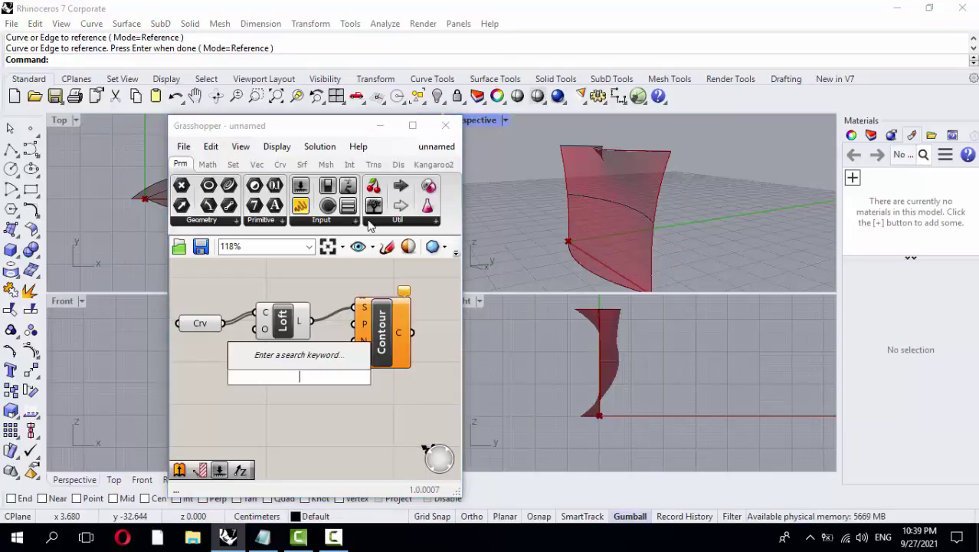
text(2)
key(Return)
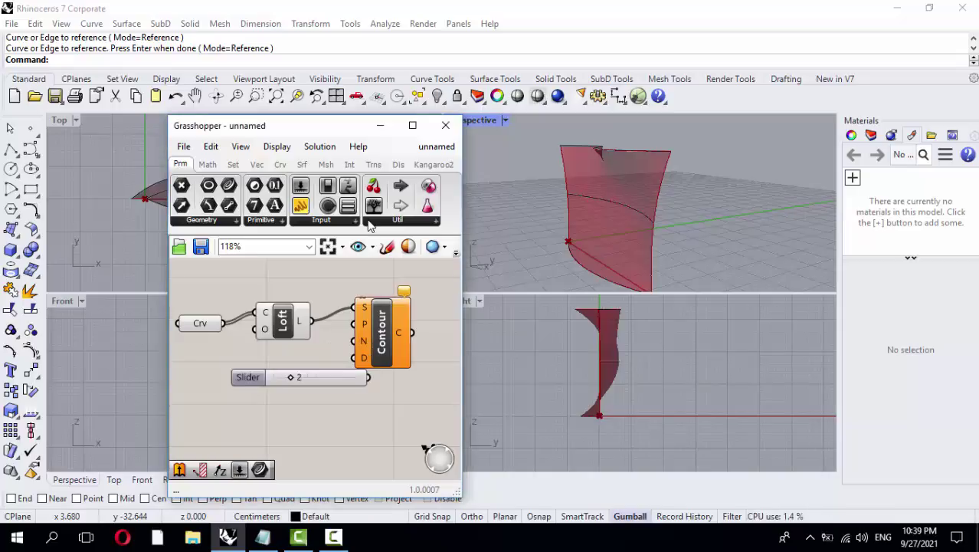
drag(246, 377, 203, 379)
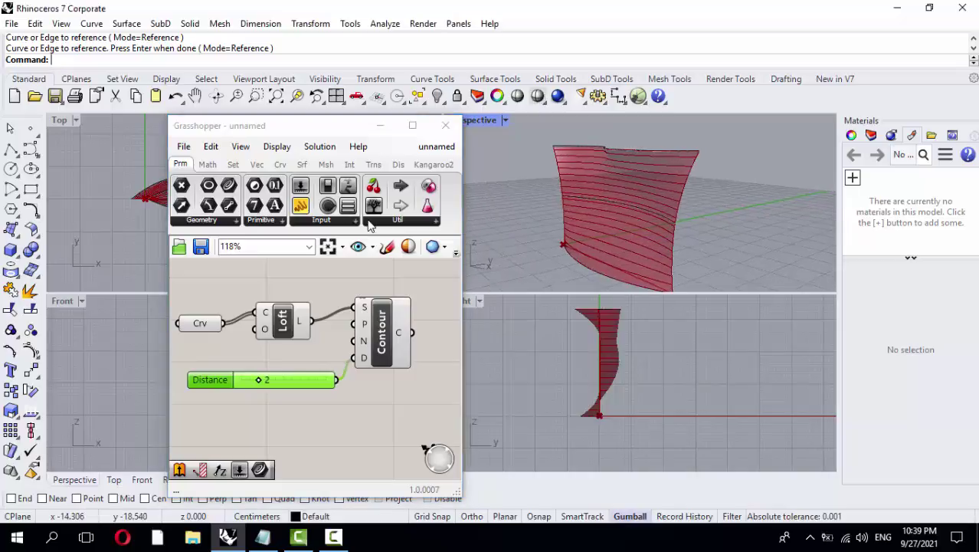
mouse_move(652, 223)
right_down()
mouse_move(697, 211)
mouse_move(625, 231)
right_up()
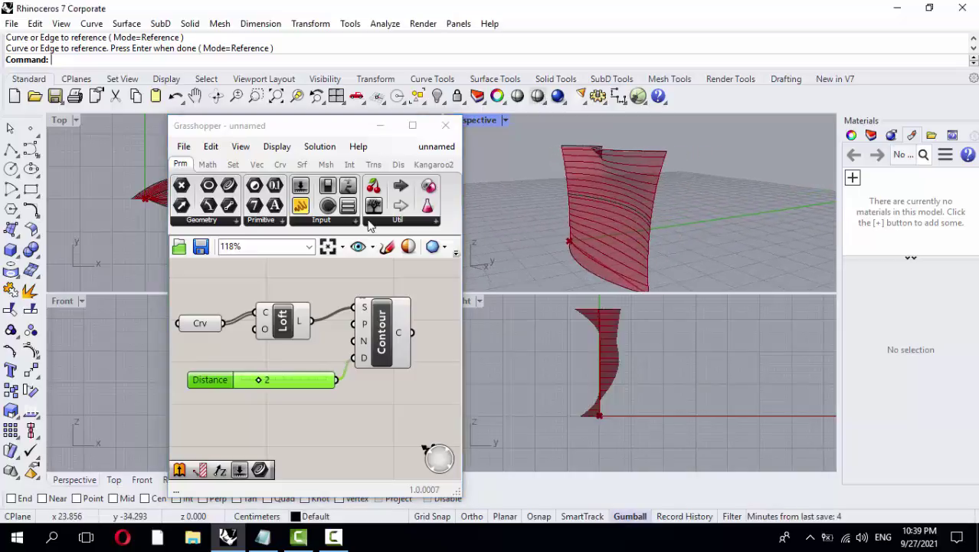
mouse_move(258, 380)
mouse_down()
mouse_move(275, 379)
mouse_move(242, 379)
mouse_move(258, 379)
mouse_up()
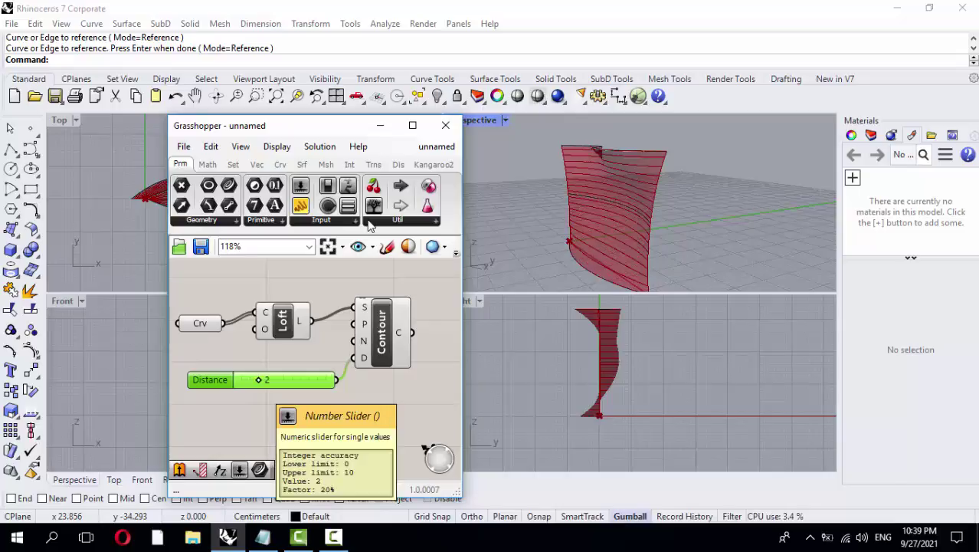
key(Delete)
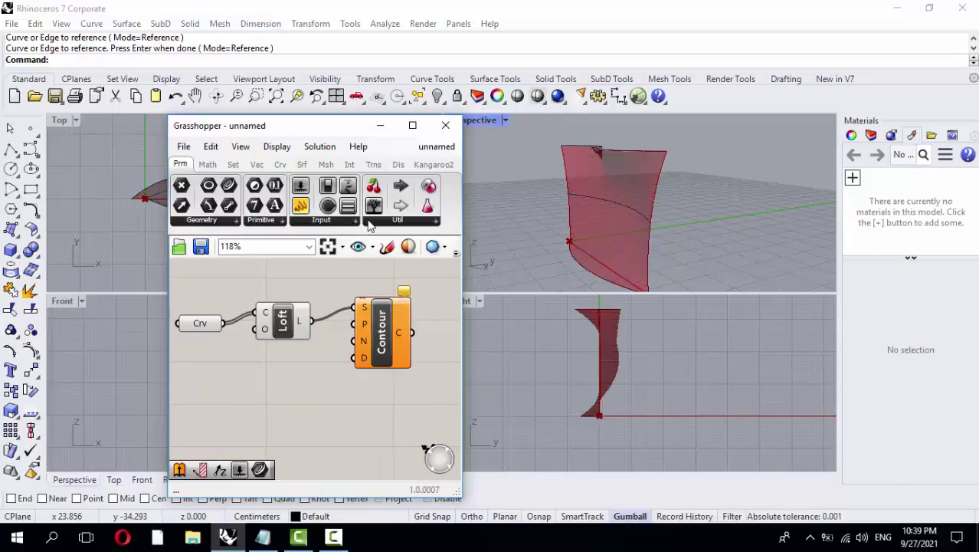
- Add a number slider with the value 1.5 and connect it to the Contour component's D distance input
double_click(286, 383)
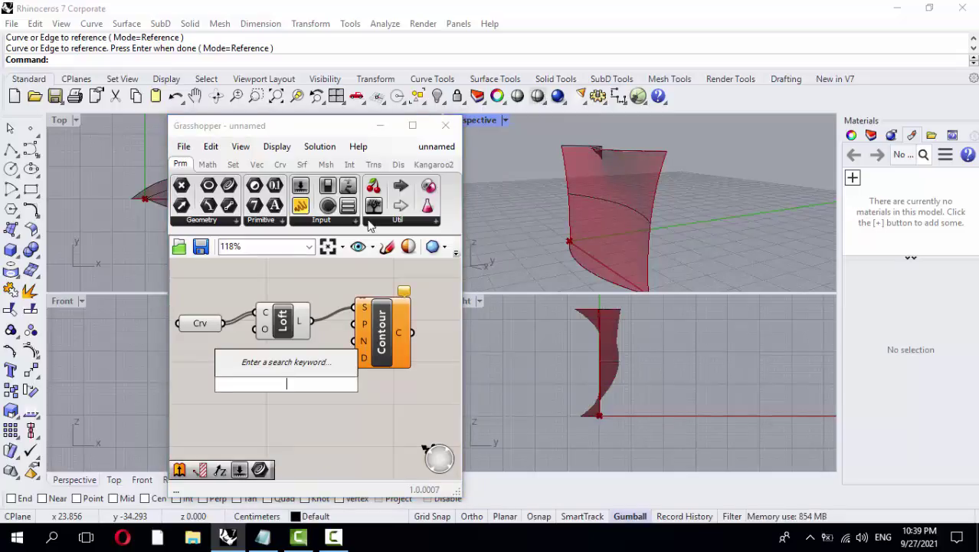
text(1.5)
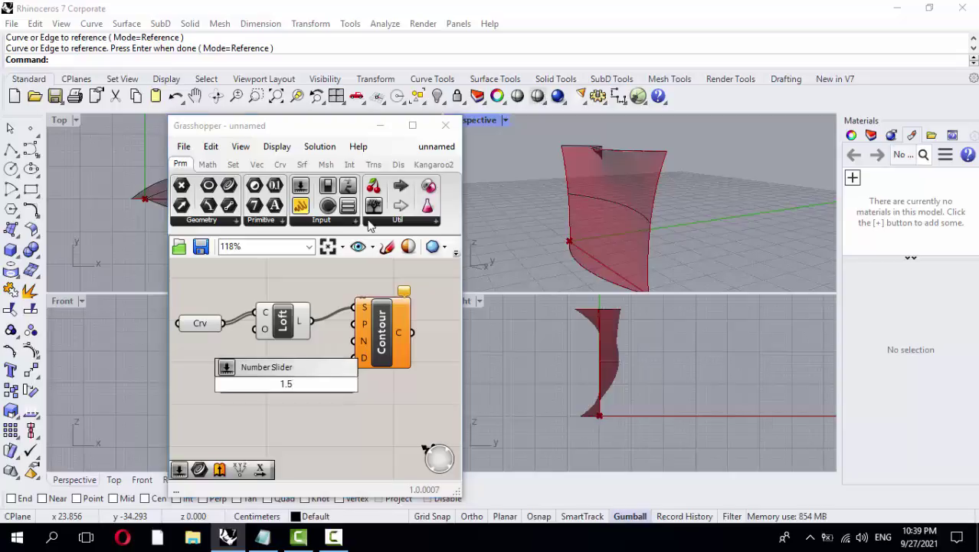
key(Return)
drag(312, 385, 353, 358)
right_drag(652, 222, 713, 222)
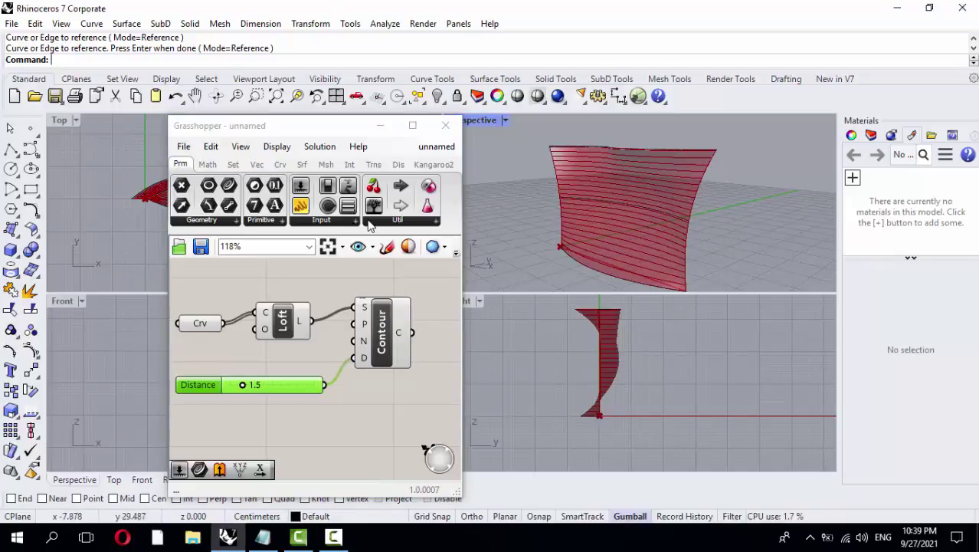
right_drag(644, 230, 567, 234)
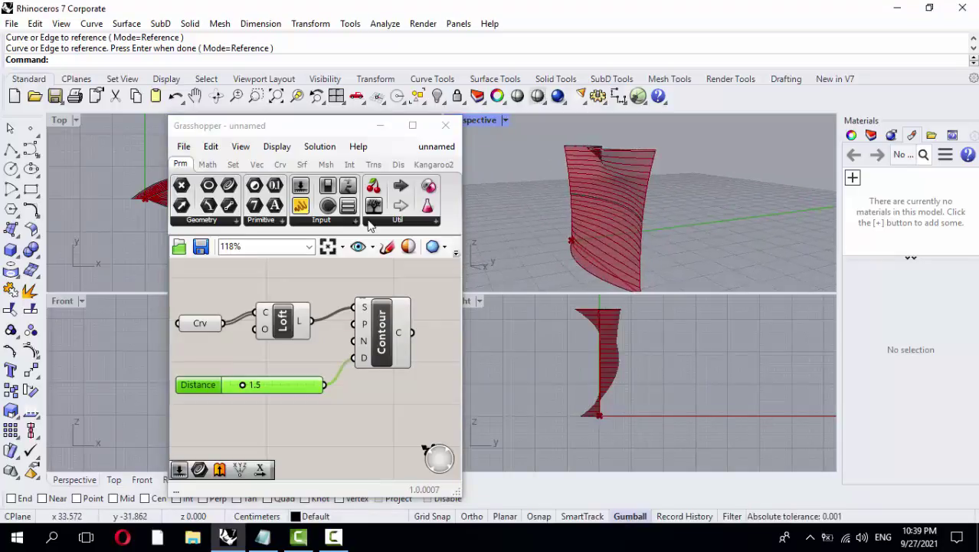
- Add an Extrude component after Contour, with the contour curves wired to its B input, and place it slightly lower on the canvas
scroll(417, 336, down, 1)
right_drag(429, 345, 399, 345)
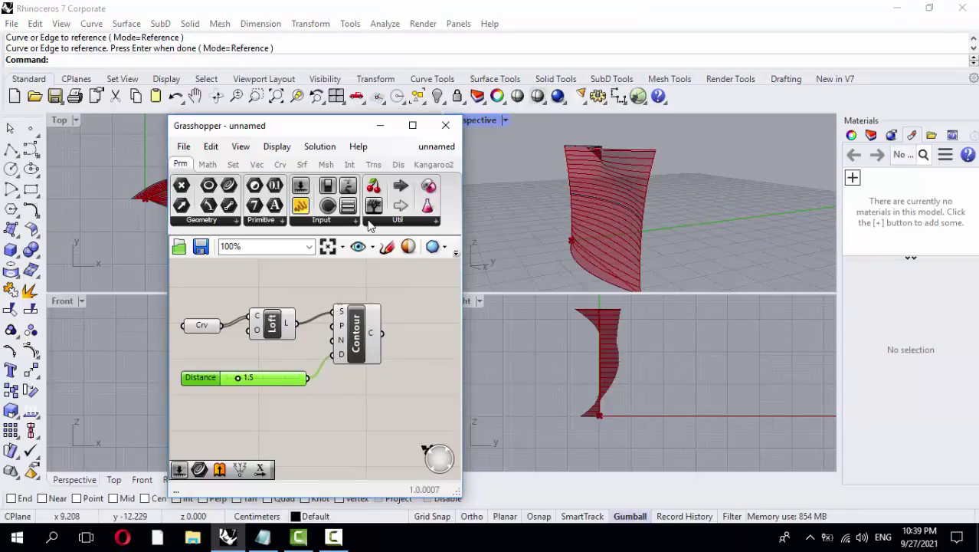
scroll(525, 255, up, 2)
right_drag(525, 255, 472, 263)
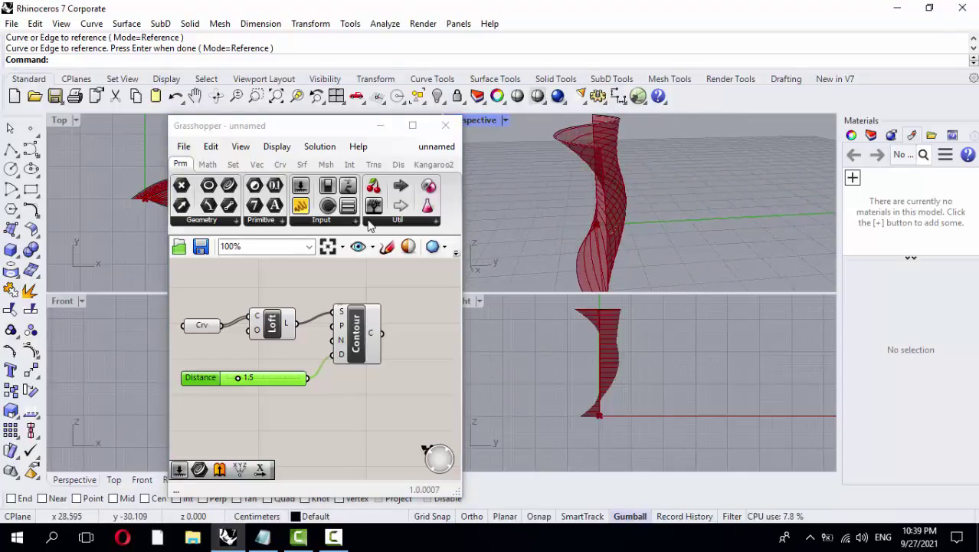
double_click(421, 334)
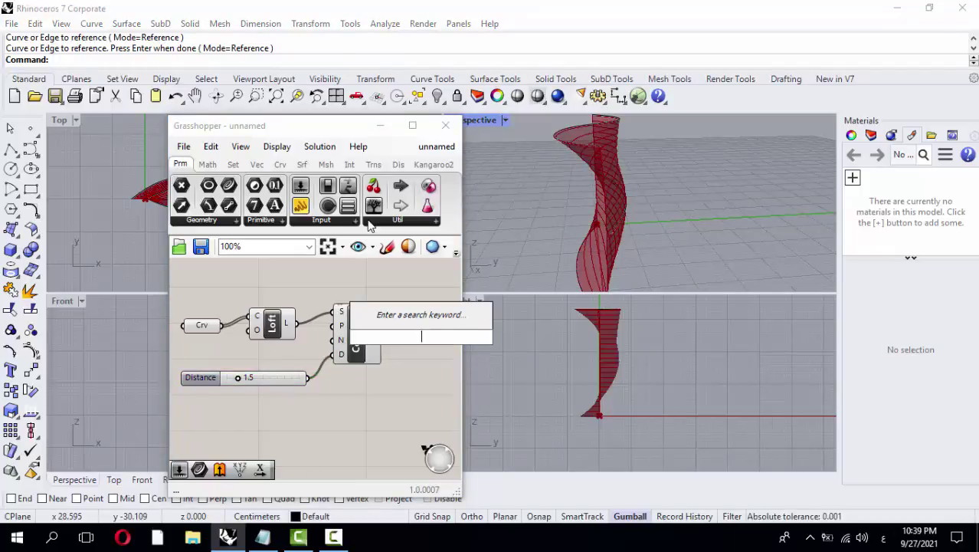
text(ثء)
key(BackSpace)
text(ex)
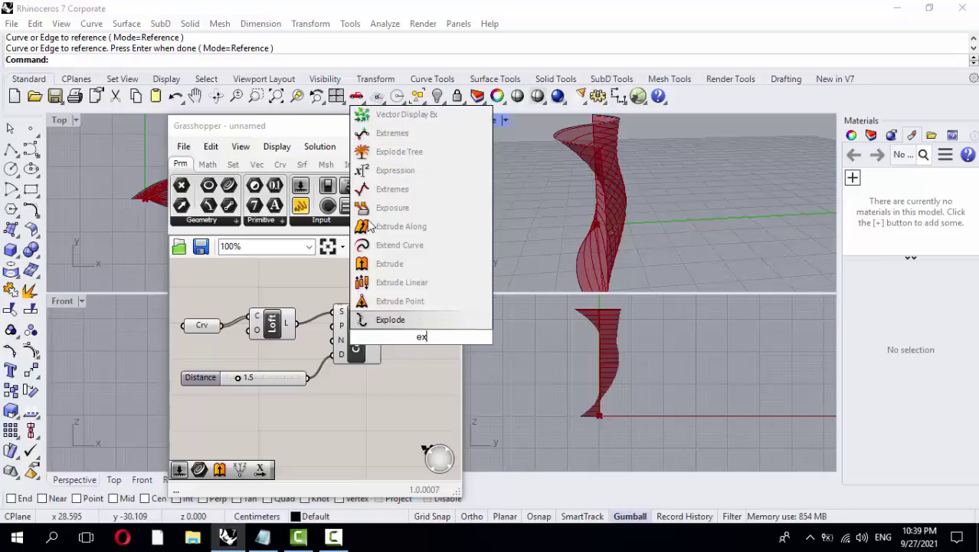
key(Up)
key(Up)
key(Up)
key(Return)
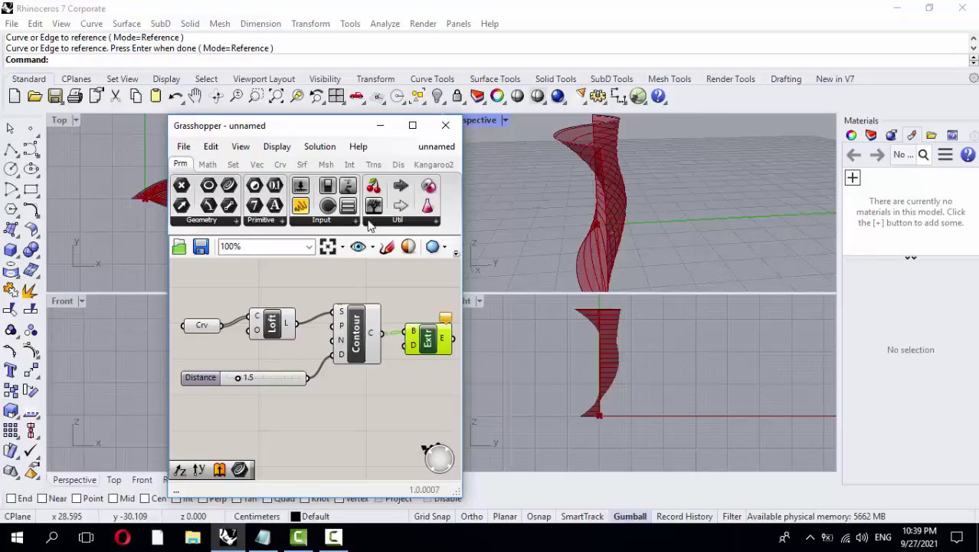
drag(428, 338, 430, 373)
- Add a Unit Z vector wired to the Extrude's D input and drive its factor with the 1.5 slider
double_click(368, 390)
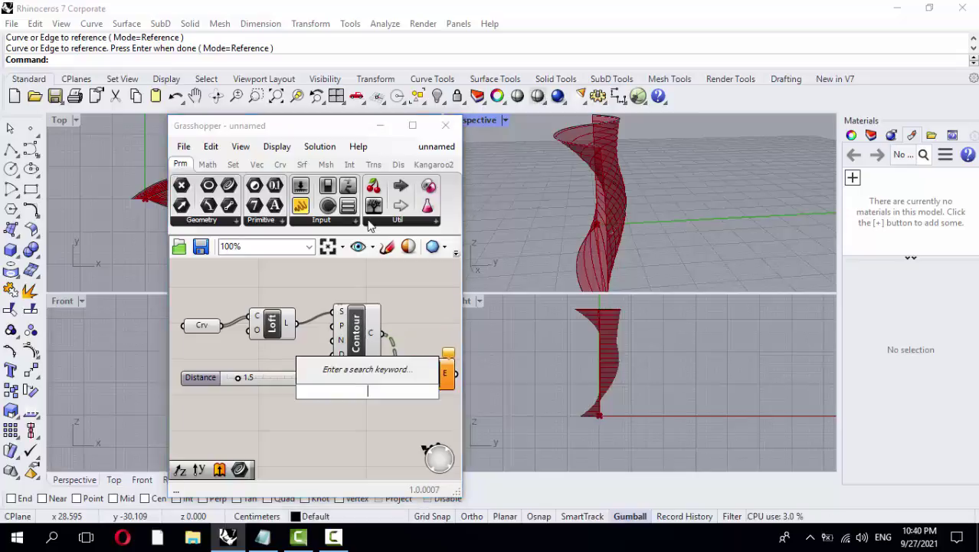
text(z)
key(Return)
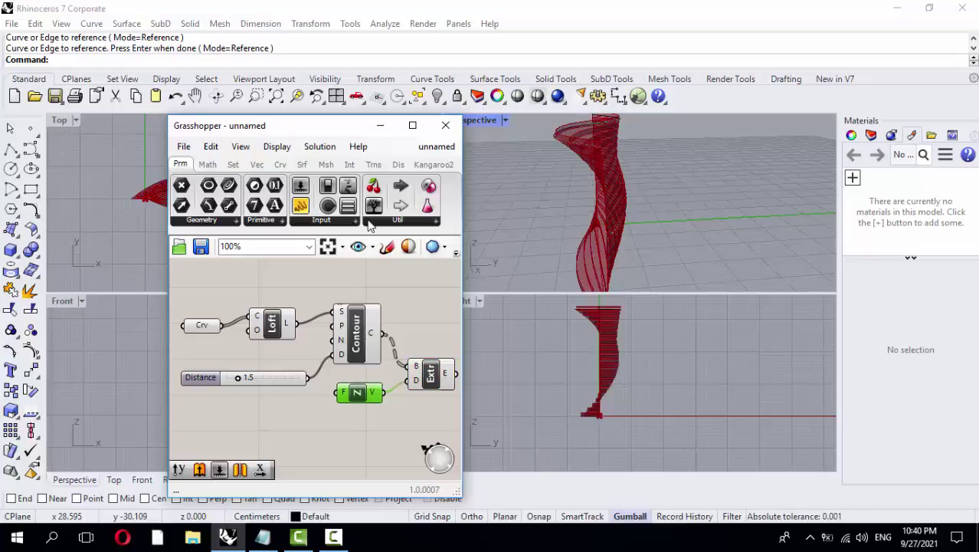
mouse_move(536, 238)
right_down()
mouse_move(628, 223)
mouse_move(553, 219)
right_up()
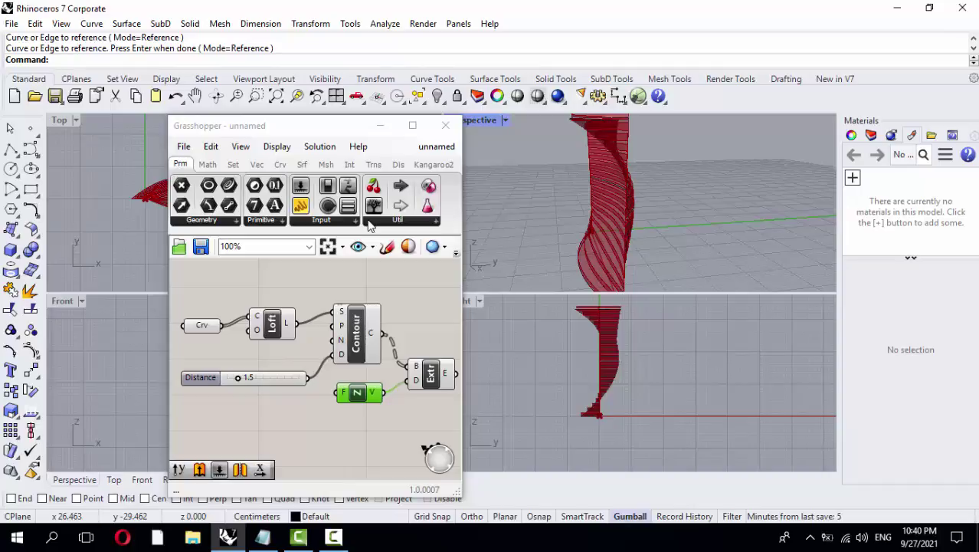
click(370, 223)
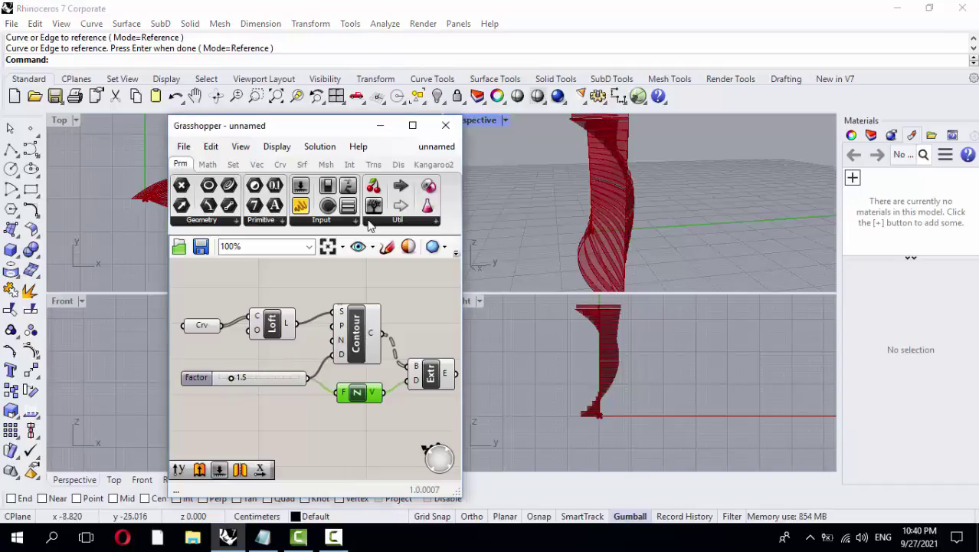
right_drag(571, 214, 613, 230)
scroll(590, 211, down, 3)
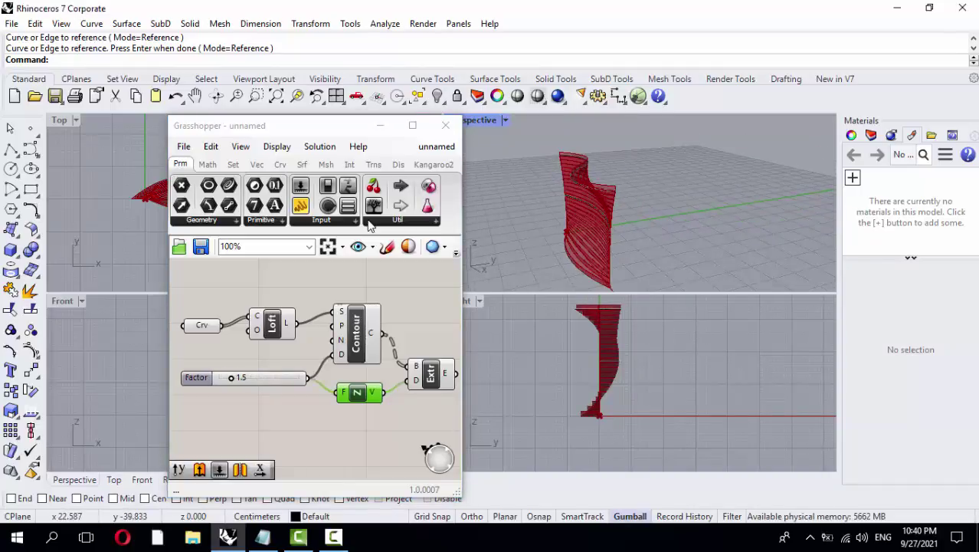
right_drag(605, 223, 571, 218)
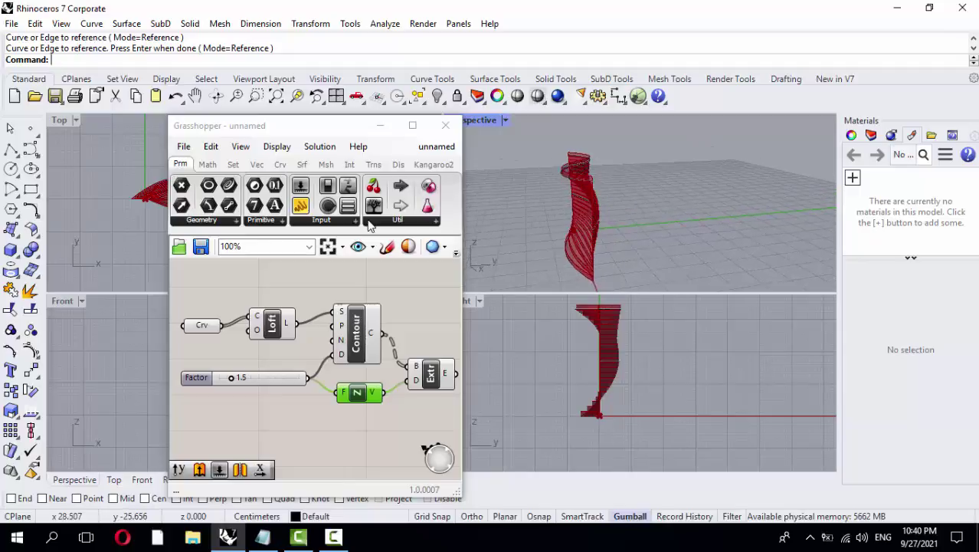
- Add a second Extrude component and connect the first Extrude's E output to its B input
right_drag(417, 306, 386, 301)
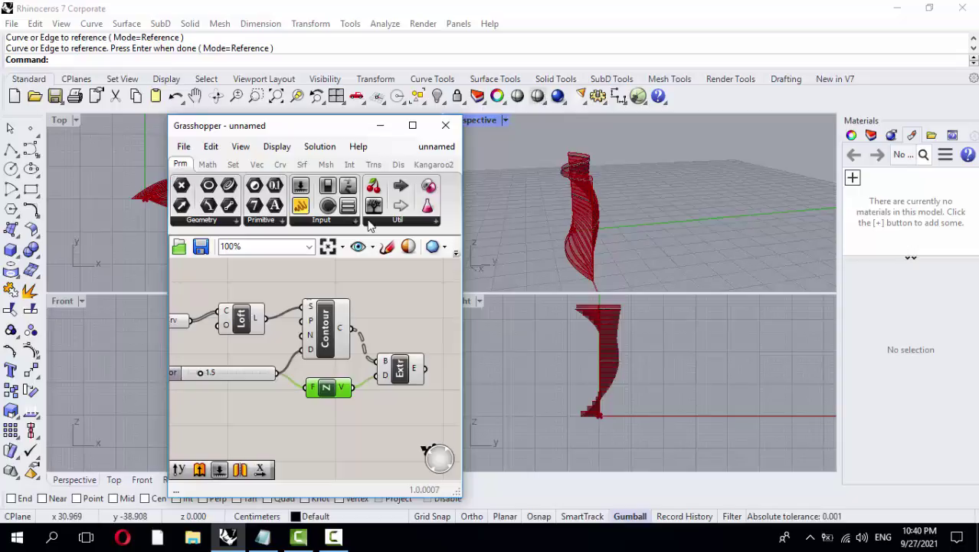
right_drag(414, 306, 359, 284)
click(359, 284)
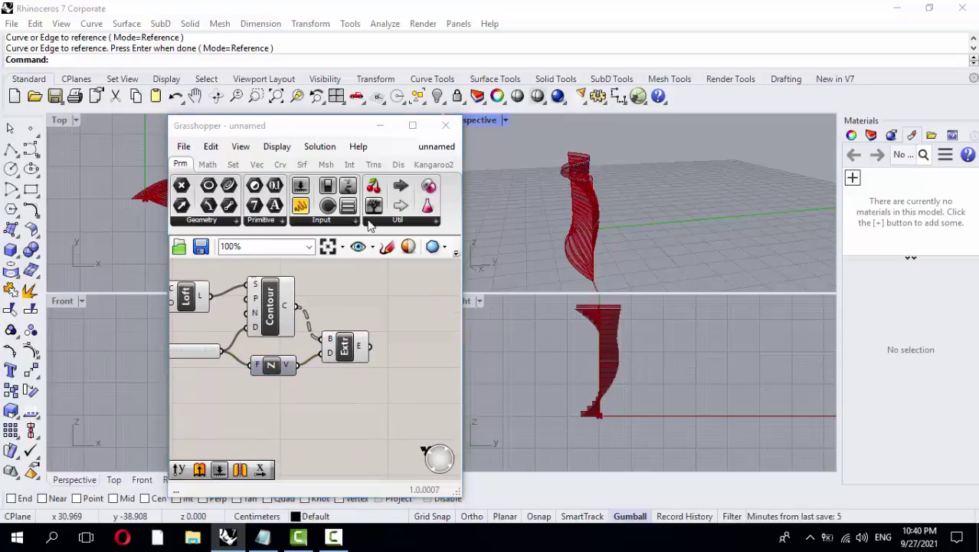
double_click(422, 331)
text(ex)
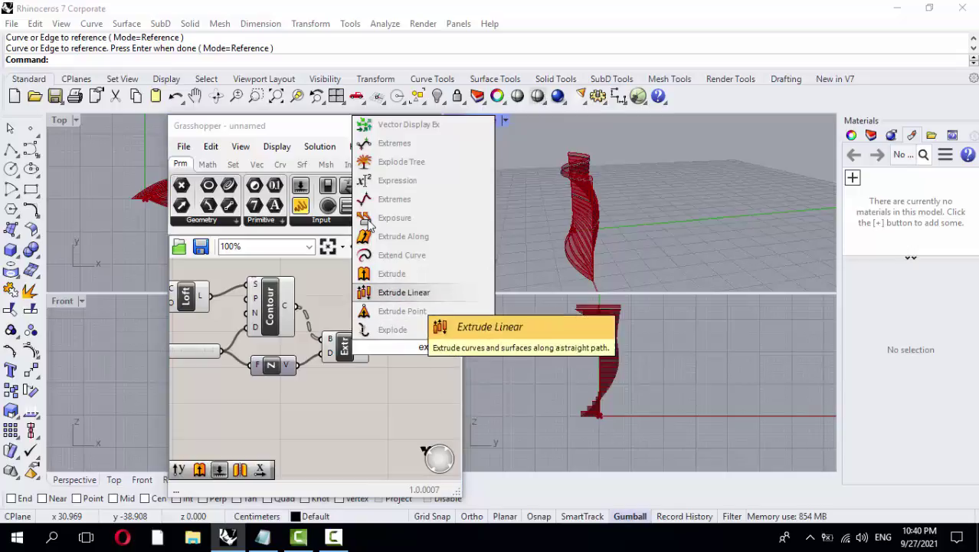
key(Return)
drag(370, 347, 400, 340)
- Add a Unit Y vector and connect it to the second Extrude's D input
double_click(381, 386)
text(y)
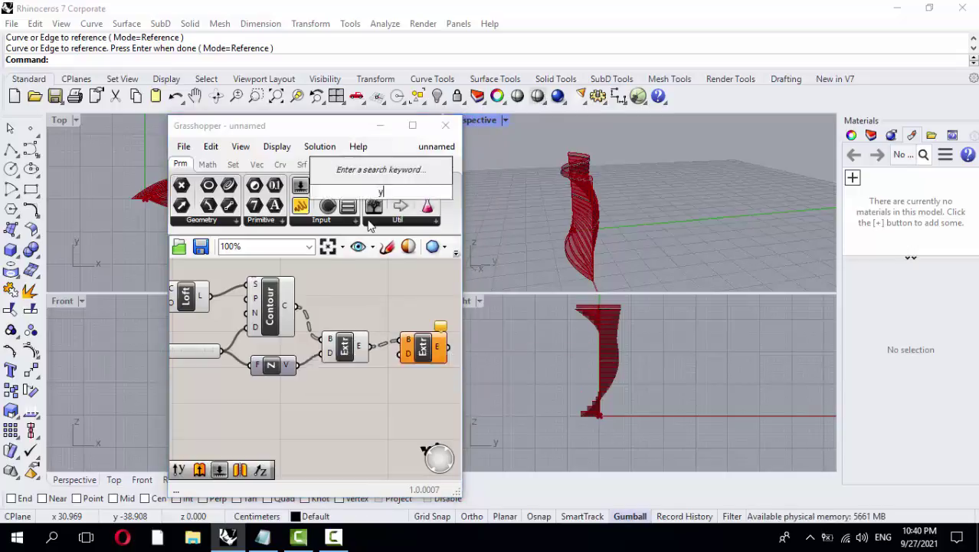
key(Return)
scroll(553, 213, up, 8)
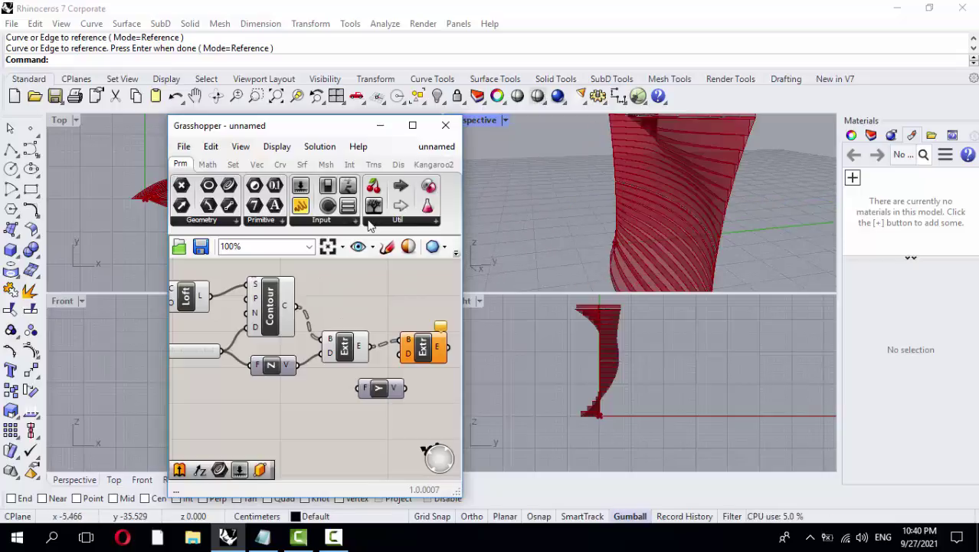
scroll(553, 213, down, 8)
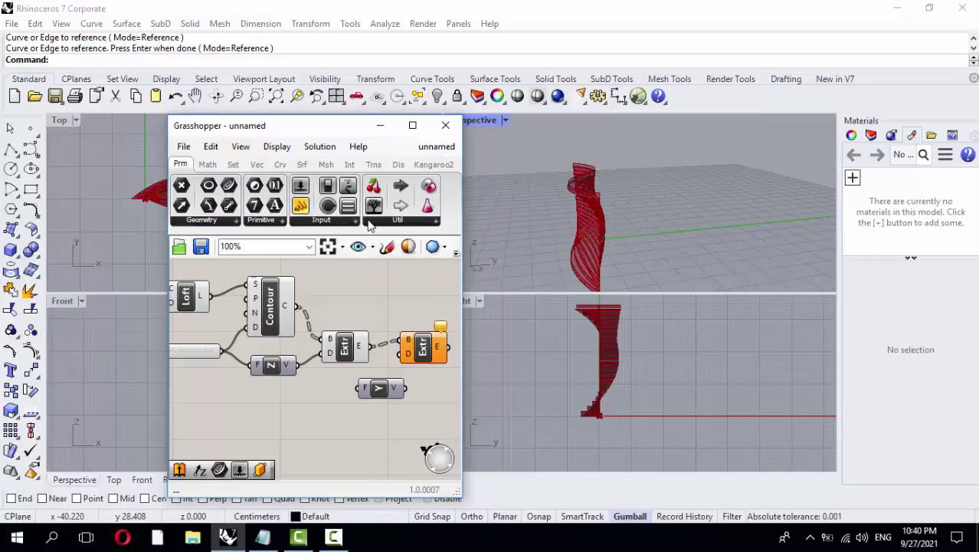
mouse_move(380, 388)
mouse_down()
mouse_move(364, 387)
mouse_move(400, 354)
mouse_up()
- Add a number slider with the value 2 below the Unit Y vector and connect the existing 1.5 slider to Unit Y's factor
double_click(311, 396)
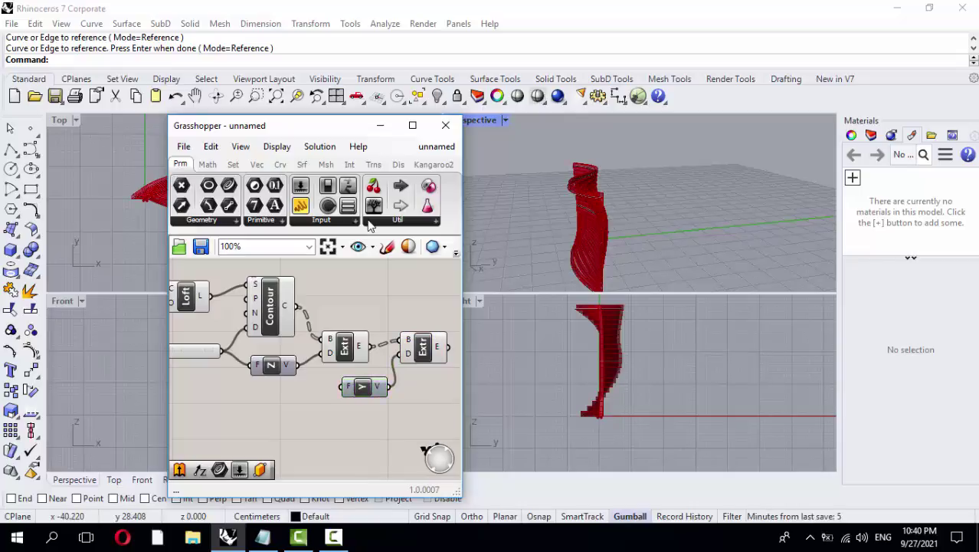
text(2)
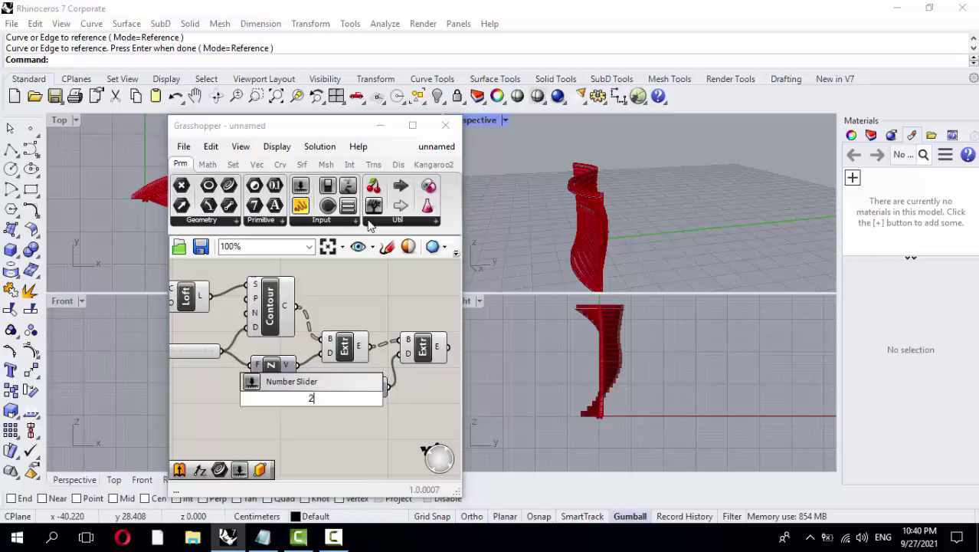
key(Return)
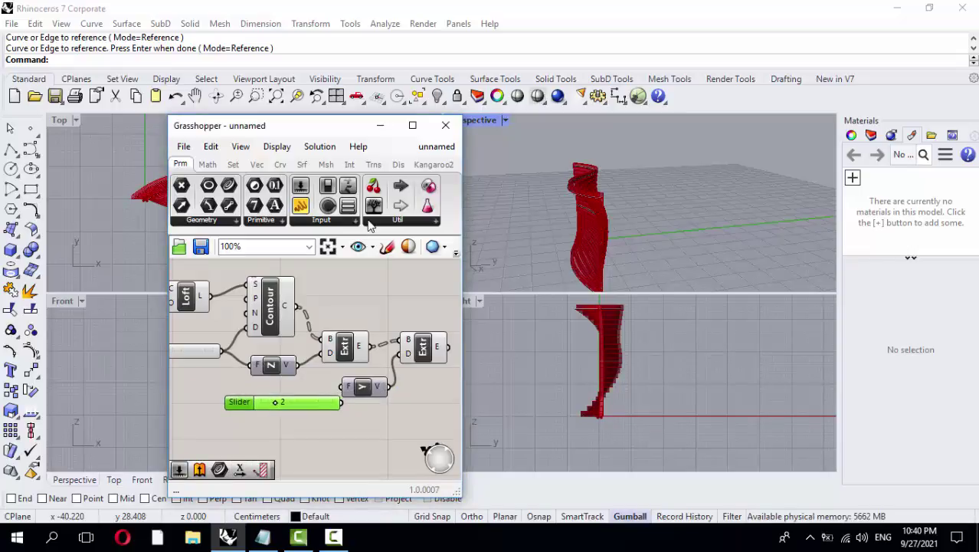
drag(222, 351, 342, 386)
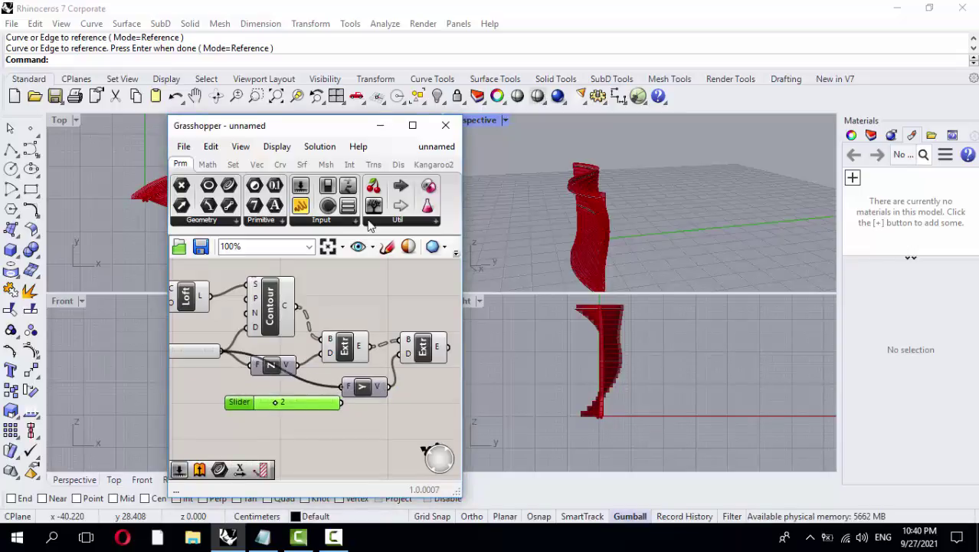
- Undo the 1.5 slider's connection to Unit Y and wire the slider set to 2 into its F input
key(ctrl+z)
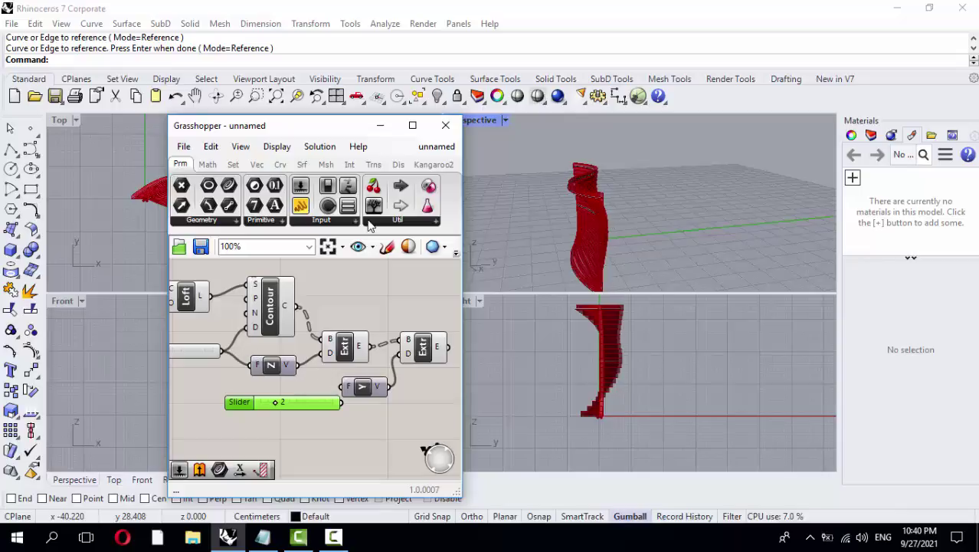
drag(239, 402, 210, 404)
drag(314, 403, 342, 387)
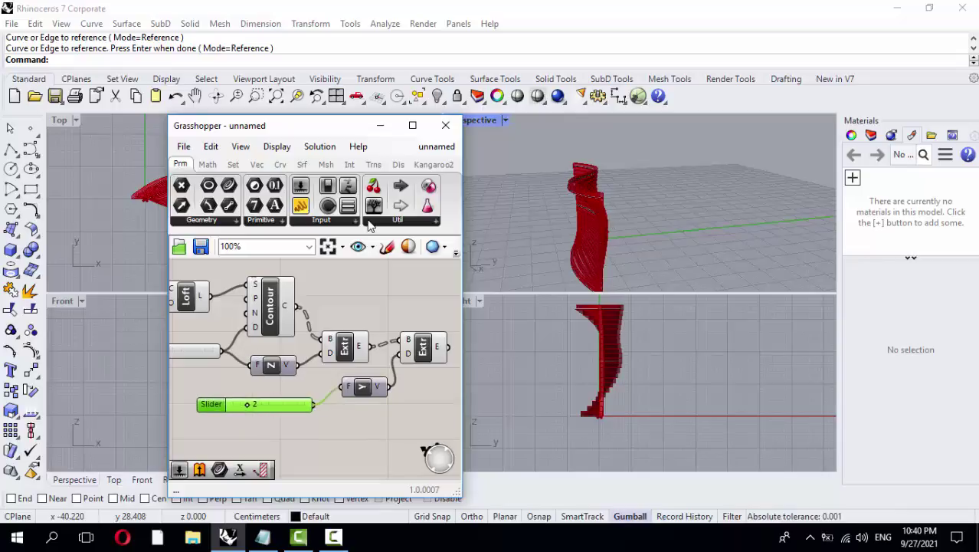
- Set the Unit Y factor slider to 3
right_drag(536, 207, 590, 216)
scroll(567, 206, up, 4)
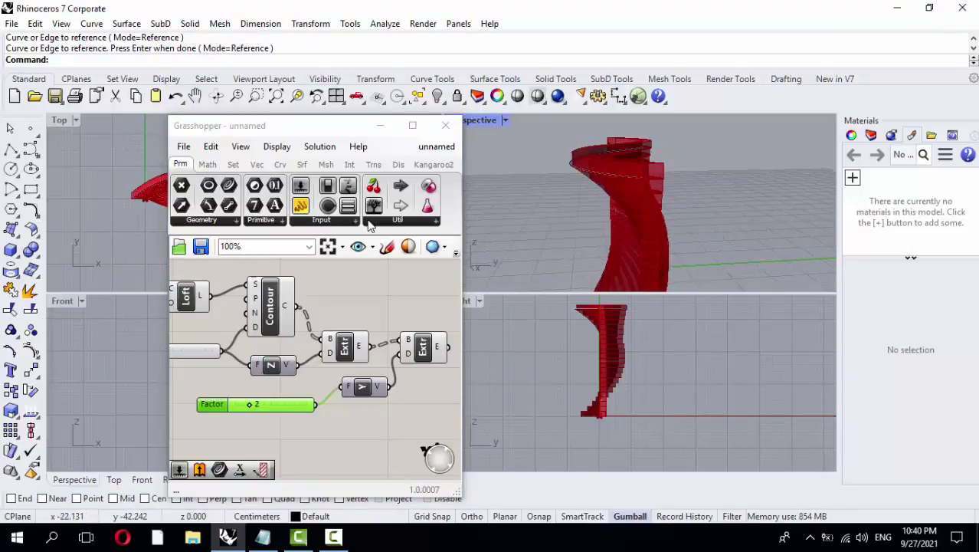
mouse_move(249, 404)
mouse_down()
mouse_move(269, 403)
mouse_move(256, 404)
mouse_up()
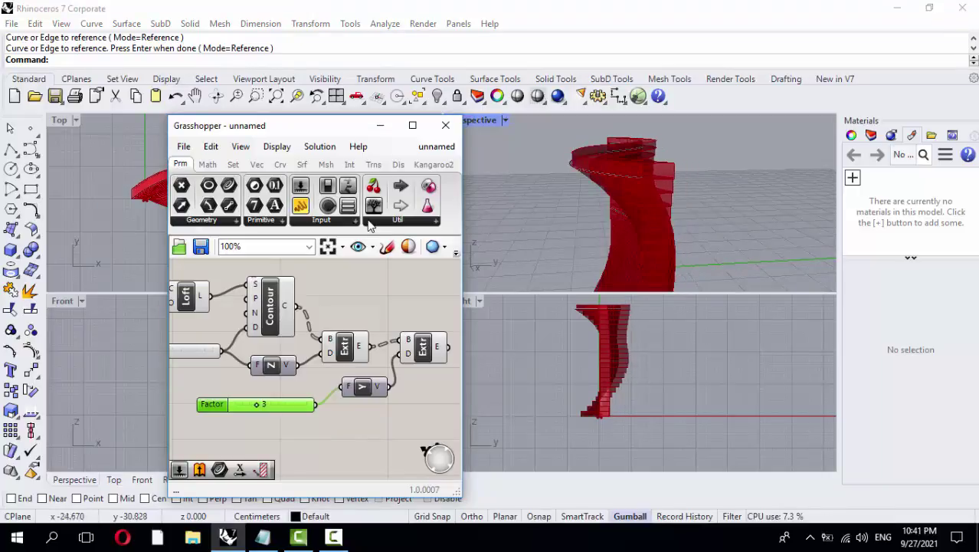
- Reshape the top curve by moving its near control point along negative Y and the far one along positive Y
scroll(605, 222, down, 4)
mouse_move(613, 219)
right_down()
mouse_move(589, 233)
mouse_move(609, 215)
right_up()
right_click(590, 233)
scroll(613, 215, down, 2)
scroll(613, 210, up, 4)
scroll(609, 215, down, 2)
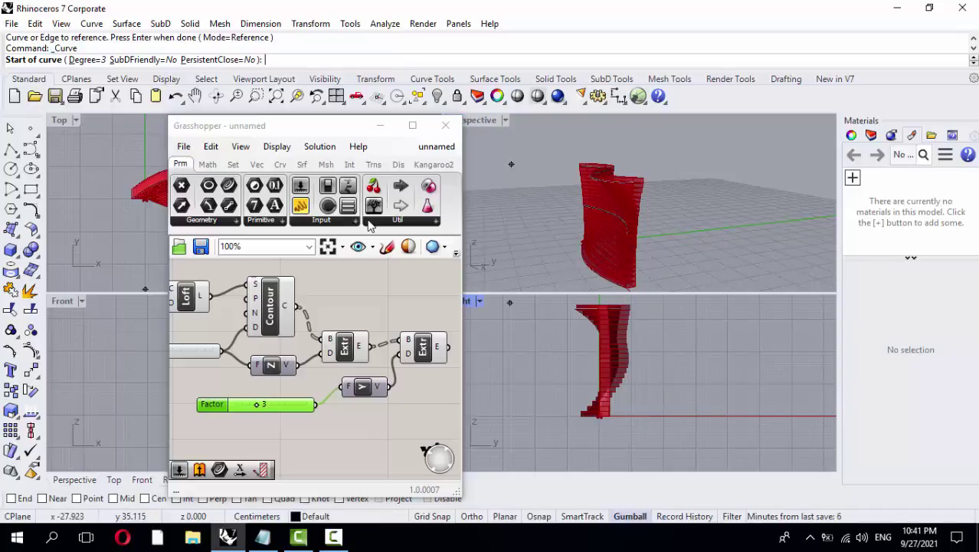
key(Escape)
scroll(586, 191, up, 3)
click(625, 180)
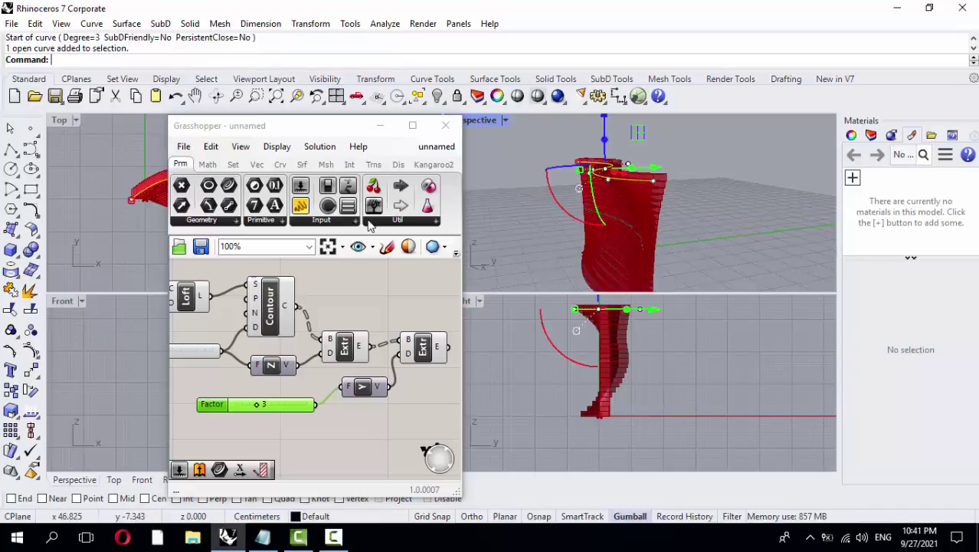
right_drag(626, 184, 606, 249)
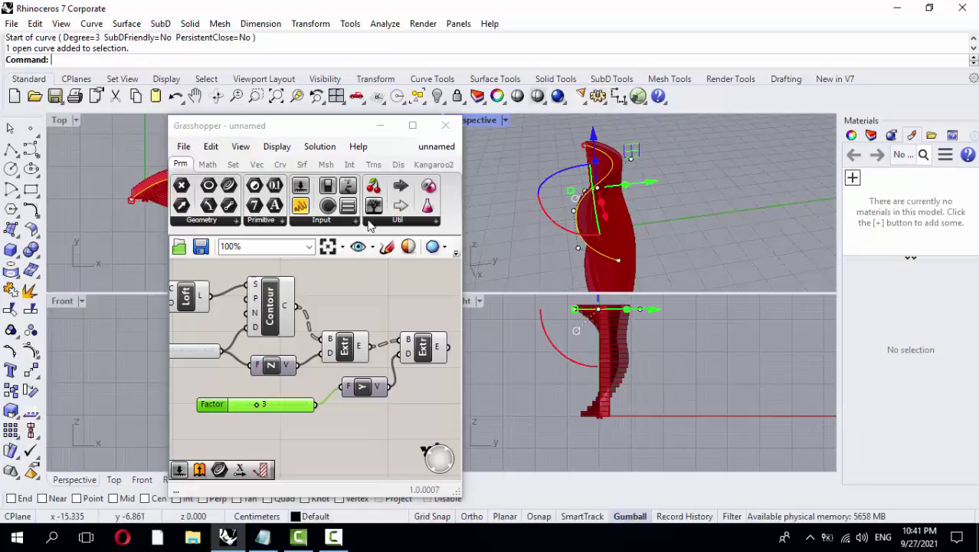
click(579, 247)
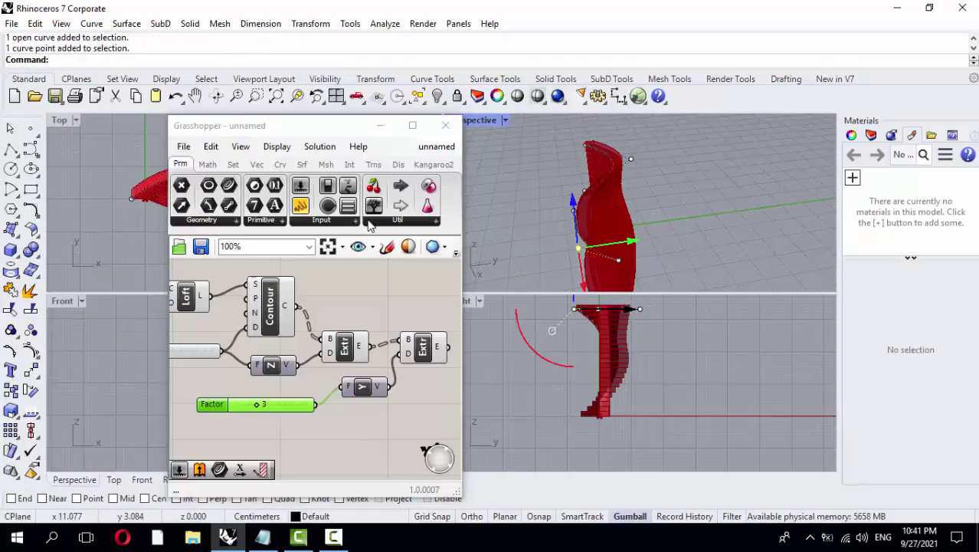
drag(633, 240, 618, 243)
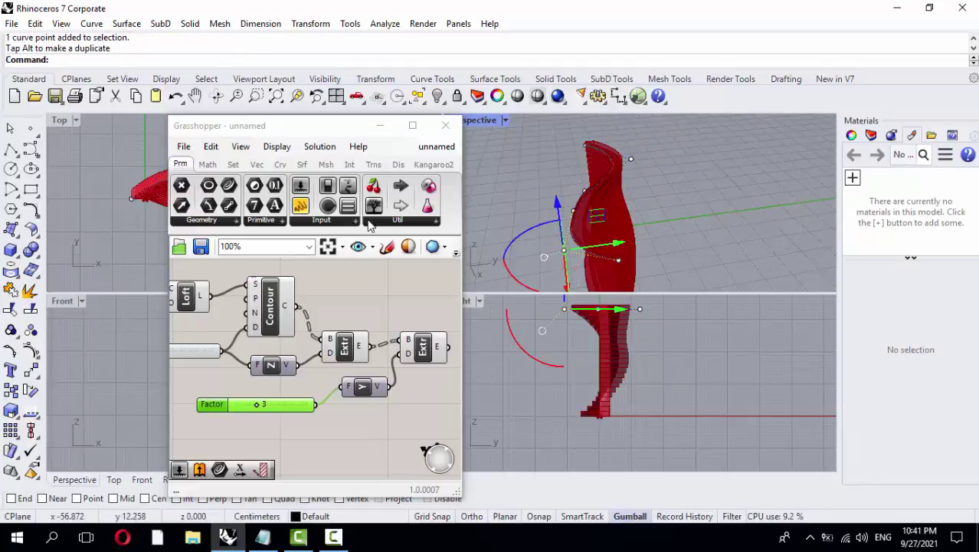
click(630, 159)
drag(680, 154, 697, 153)
- Move a control point of the bottom curve outward along negative Y
right_drag(697, 157, 716, 100)
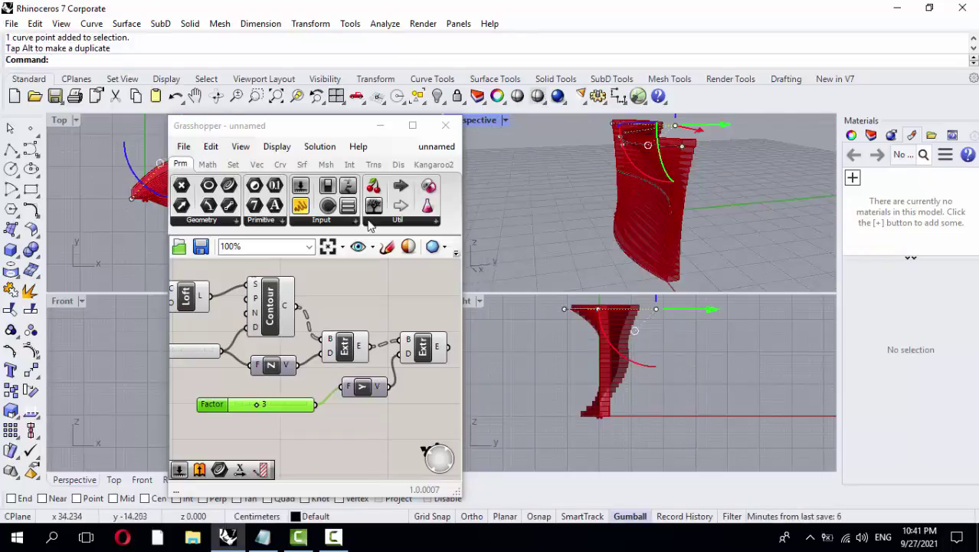
click(625, 252)
click(599, 245)
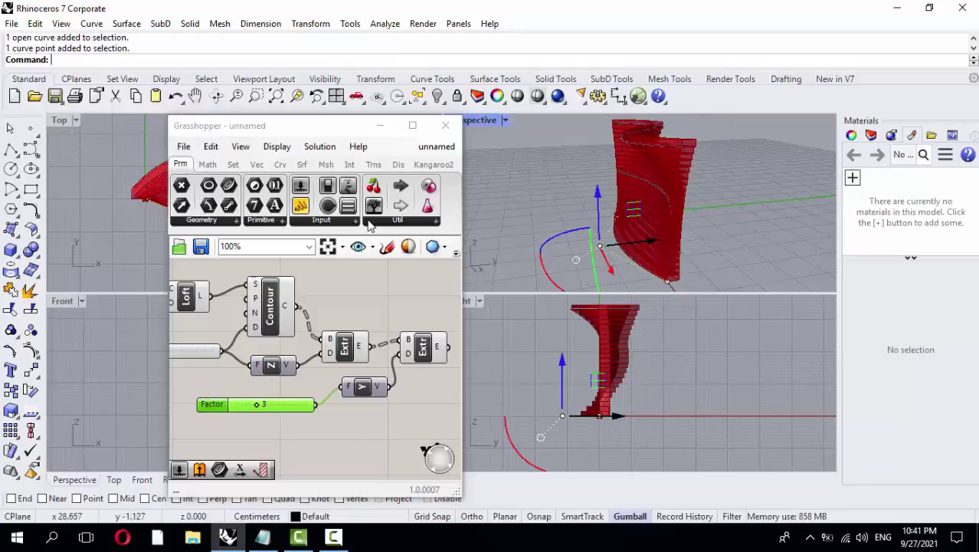
drag(650, 241, 632, 243)
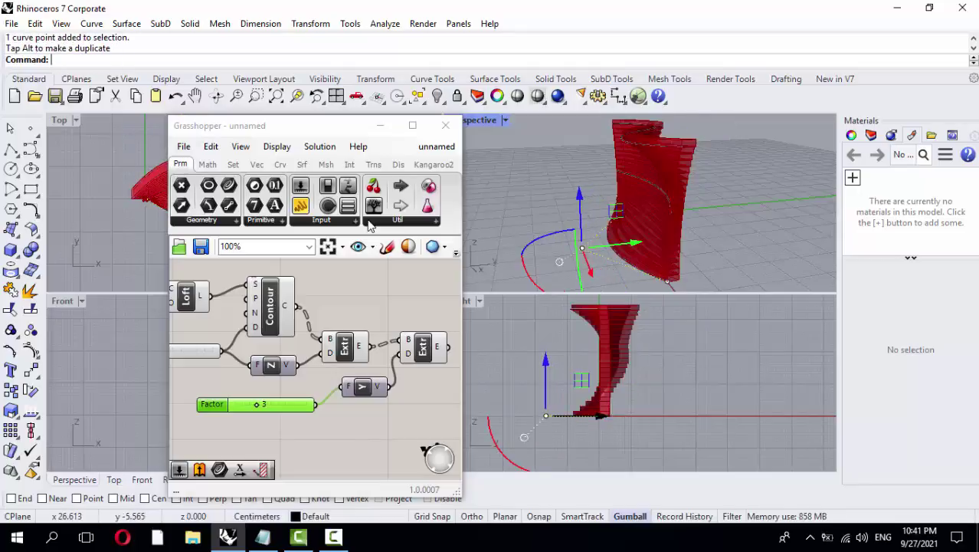
- Move the middle curve's outer control point along positive Y and clear the selection
click(660, 190)
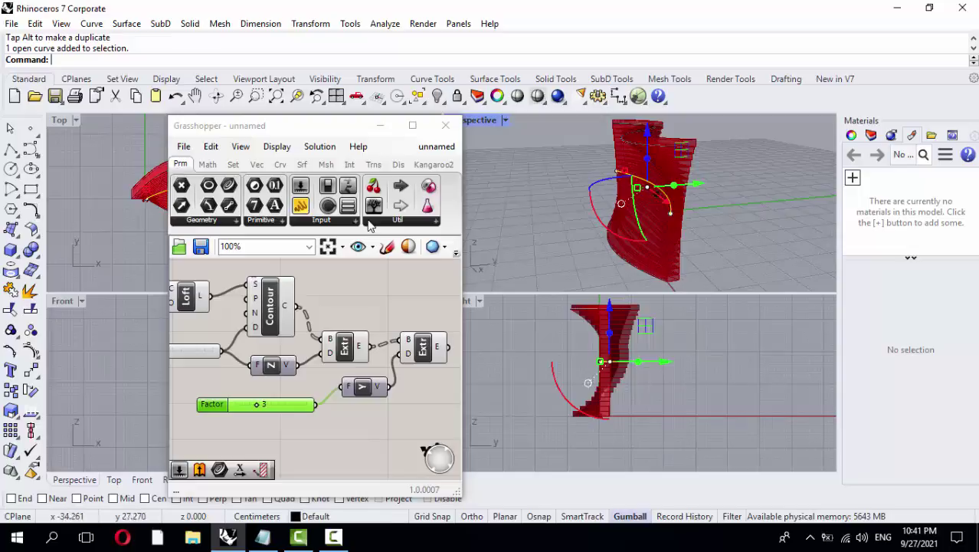
right_drag(739, 187, 632, 193)
scroll(643, 189, up, 9)
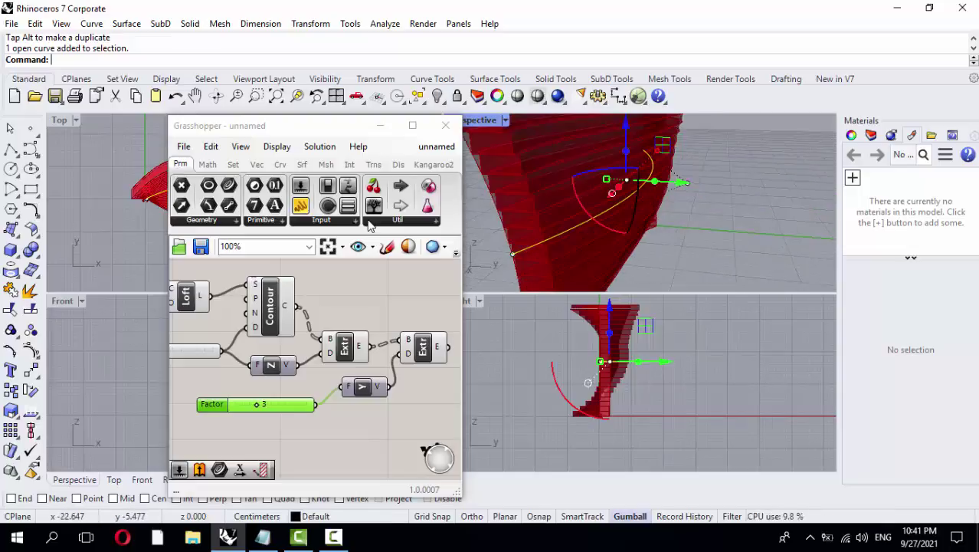
click(701, 180)
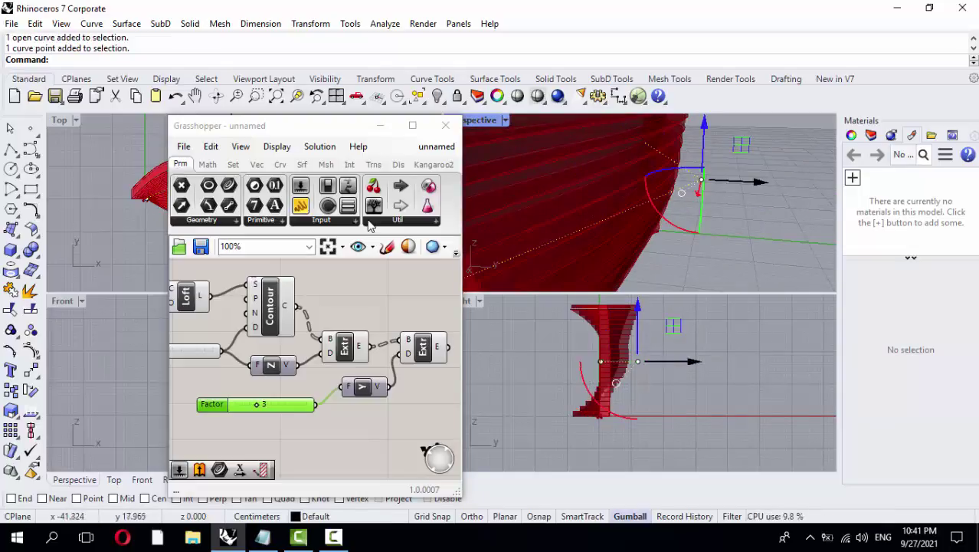
drag(743, 182, 762, 182)
key(Escape)
key(Escape)
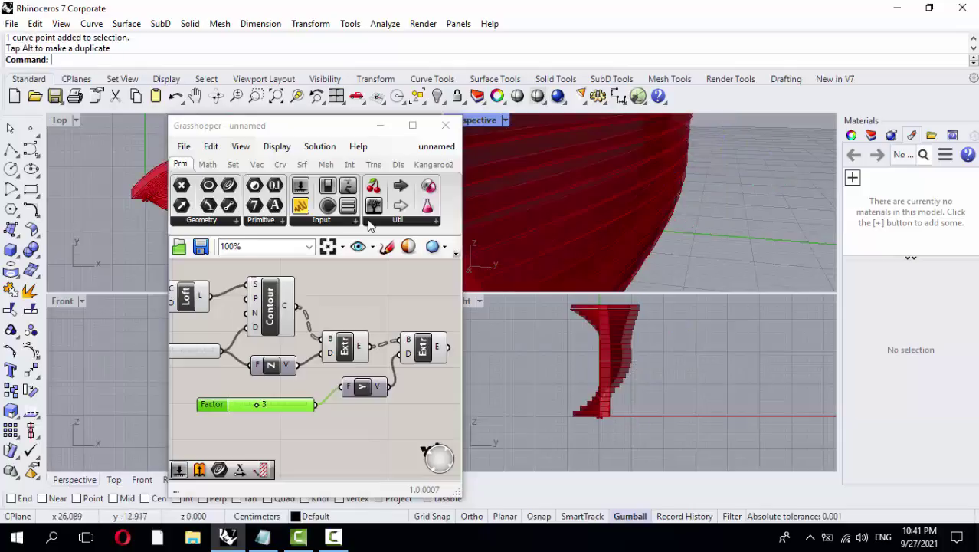
- Push the top curve's far control point further out along positive Y to deepen its bend
scroll(357, 327, down, 2)
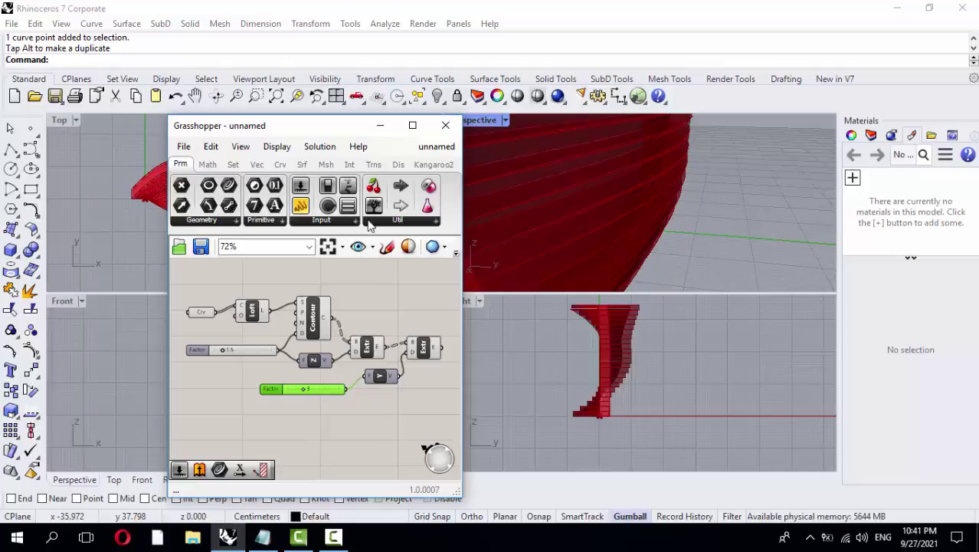
scroll(651, 205, down, 6)
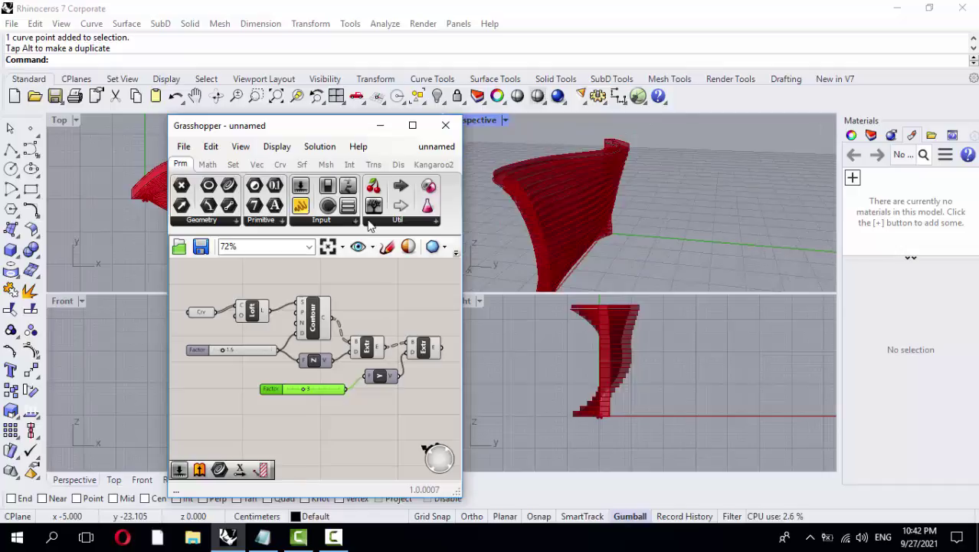
mouse_move(613, 215)
right_down()
mouse_move(659, 192)
mouse_move(651, 219)
mouse_move(674, 230)
mouse_move(620, 215)
right_up()
scroll(651, 218, down, 3)
scroll(640, 218, up, 4)
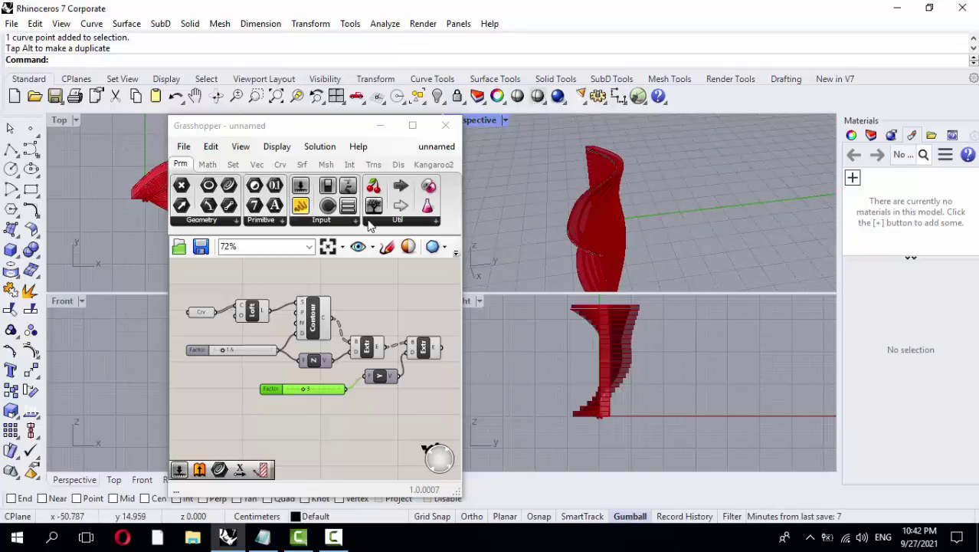
click(615, 165)
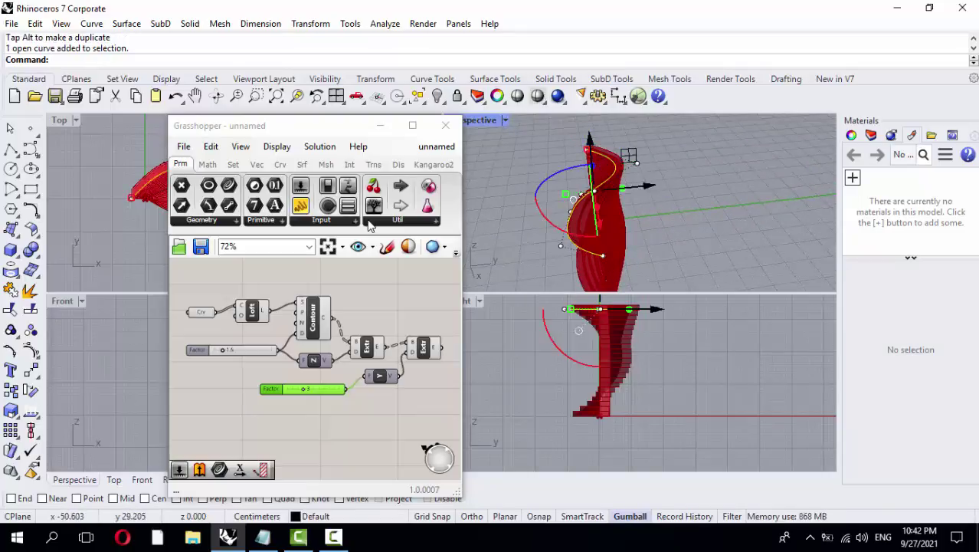
scroll(638, 162, up, 8)
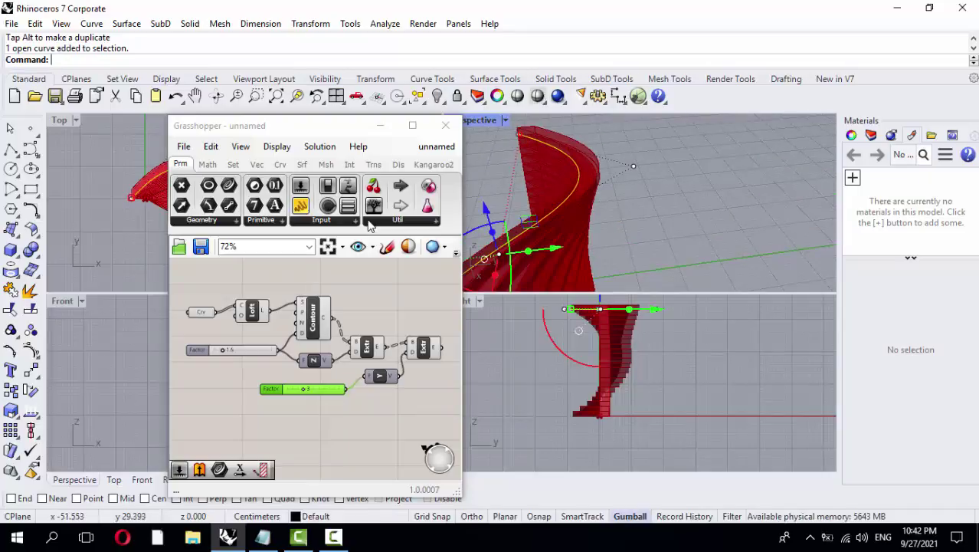
click(633, 166)
drag(684, 162, 699, 160)
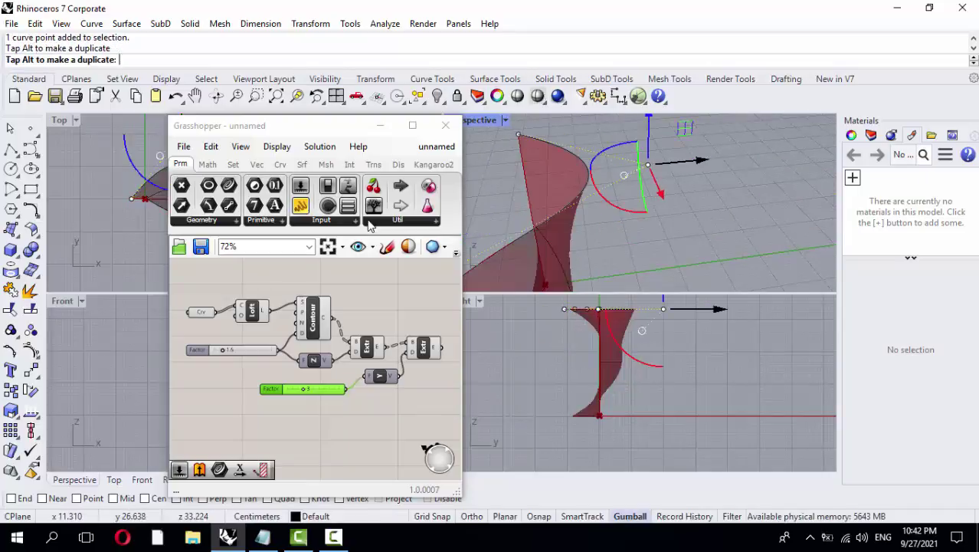
click(747, 213)
- Bake the second Extrude component's geometry onto the Default layer with the default attributes
scroll(755, 216, down, 5)
mouse_move(725, 218)
right_down()
mouse_move(735, 204)
mouse_move(766, 203)
mouse_move(751, 187)
mouse_move(743, 193)
right_up()
scroll(735, 203, down, 5)
scroll(755, 195, up, 5)
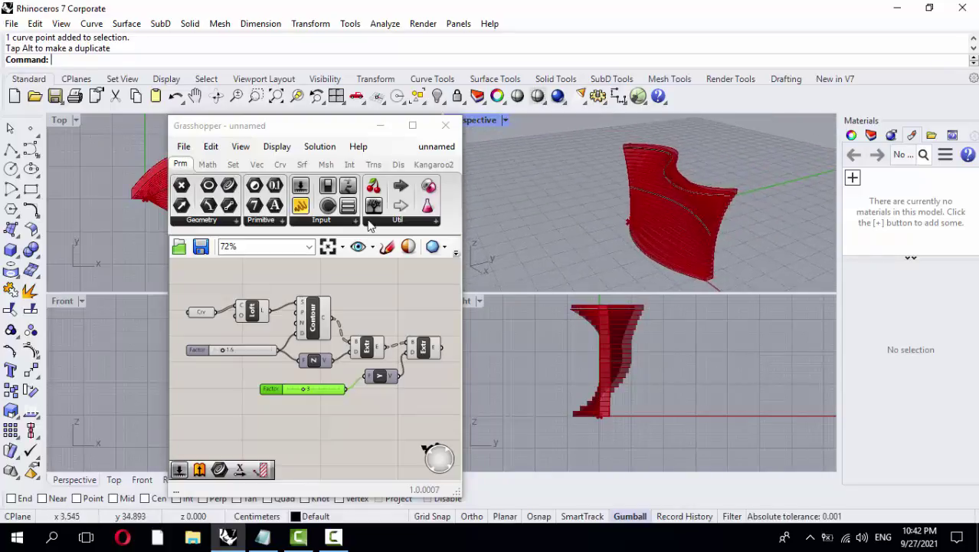
click(424, 348)
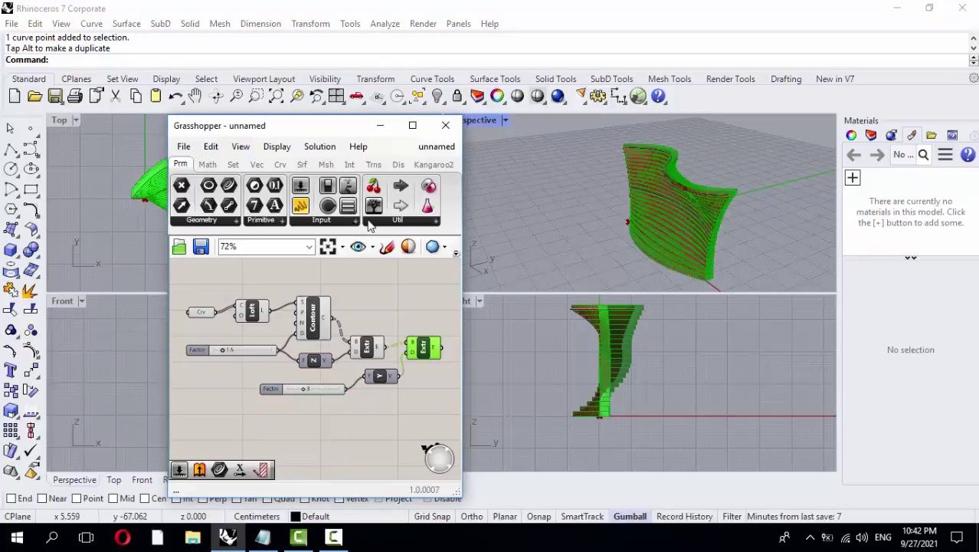
right_click(424, 348)
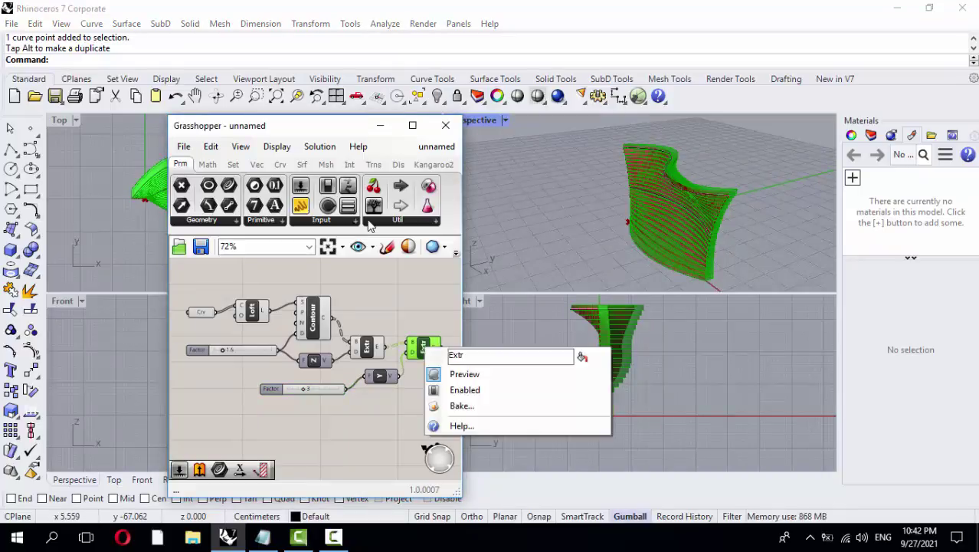
click(462, 407)
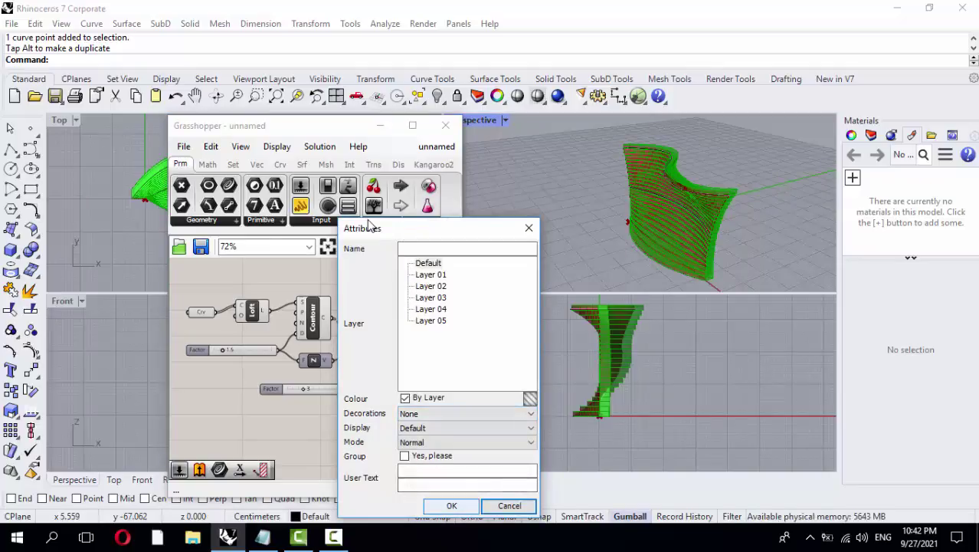
key(Return)
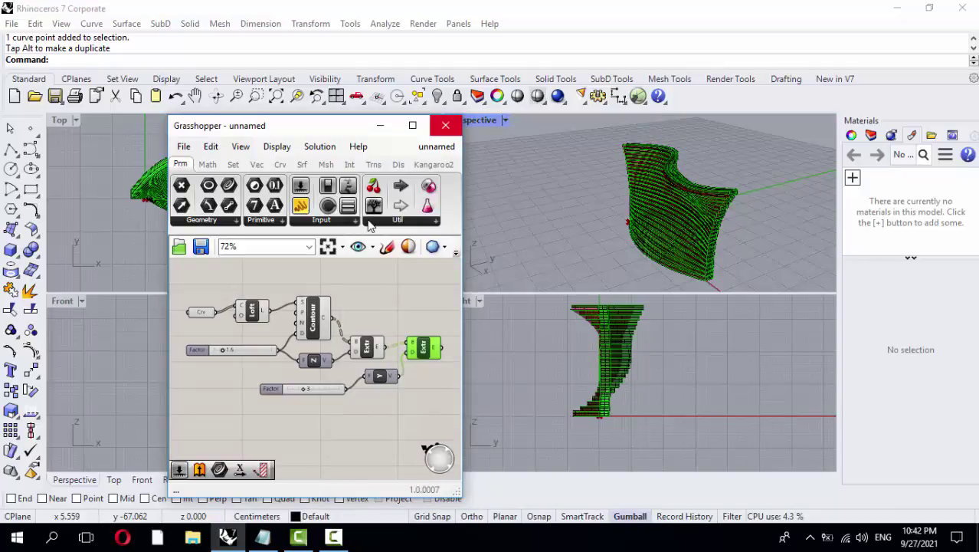
- Close Grasshopper to view the baked geometry on its own, and reopen the definition
click(445, 125)
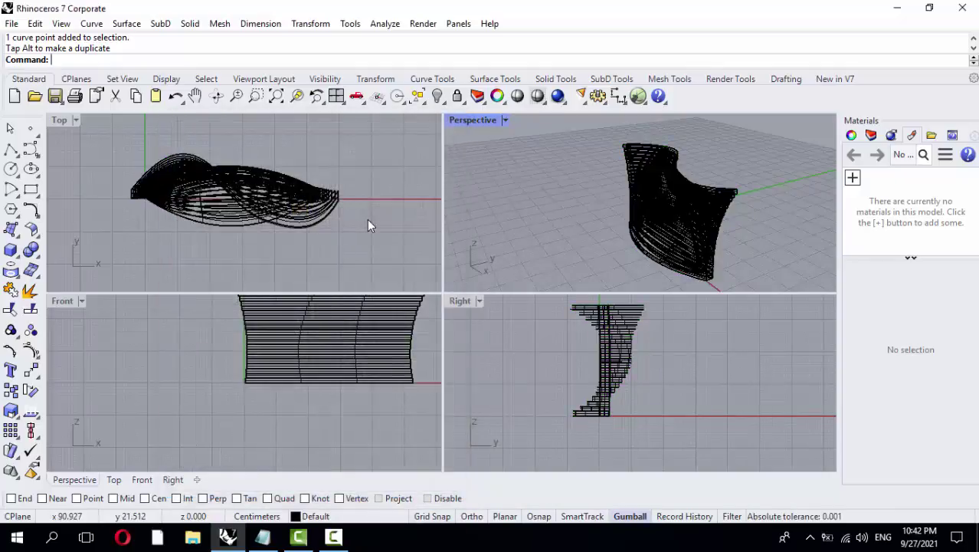
key(Up)
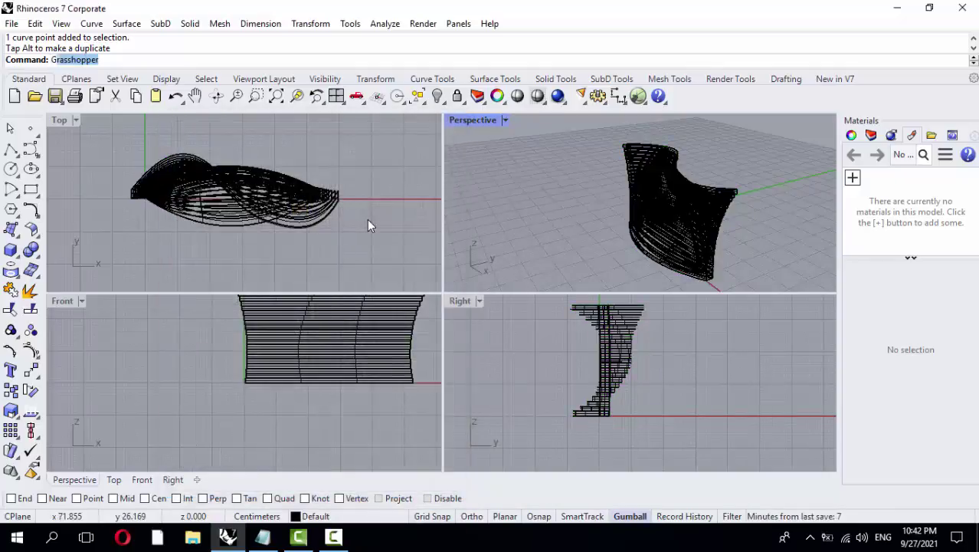
key(Return)
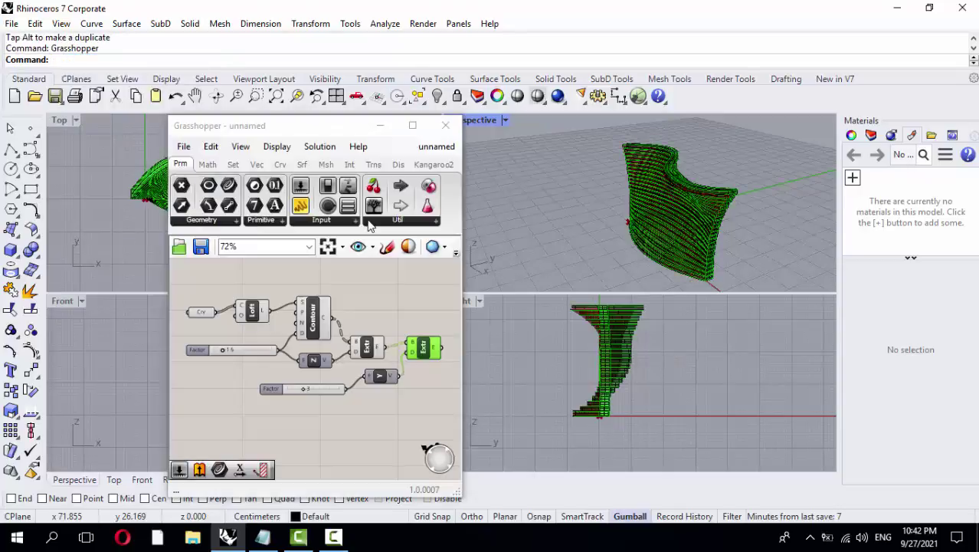
- Turn off the preview of the Curve and Loft components
drag(258, 278, 194, 330)
right_click(199, 312)
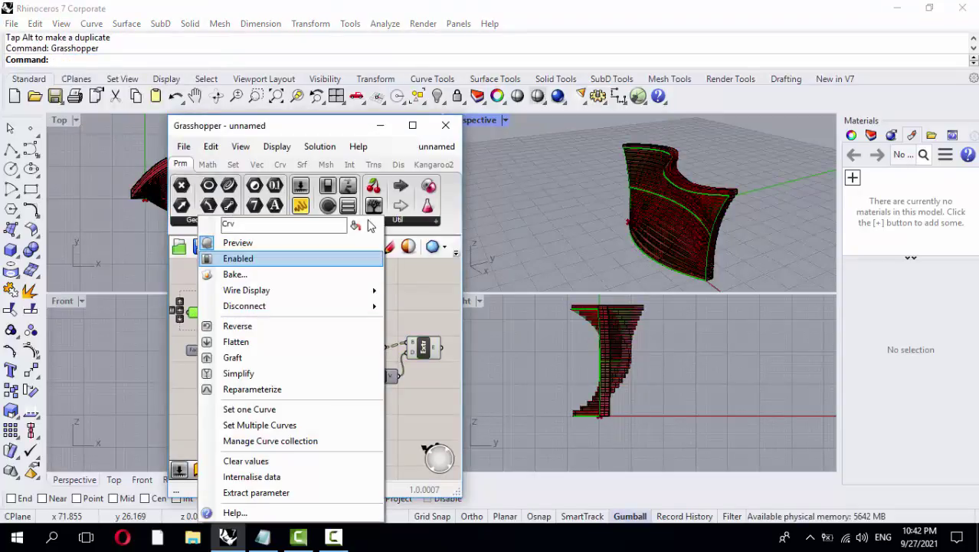
middle_click(186, 274)
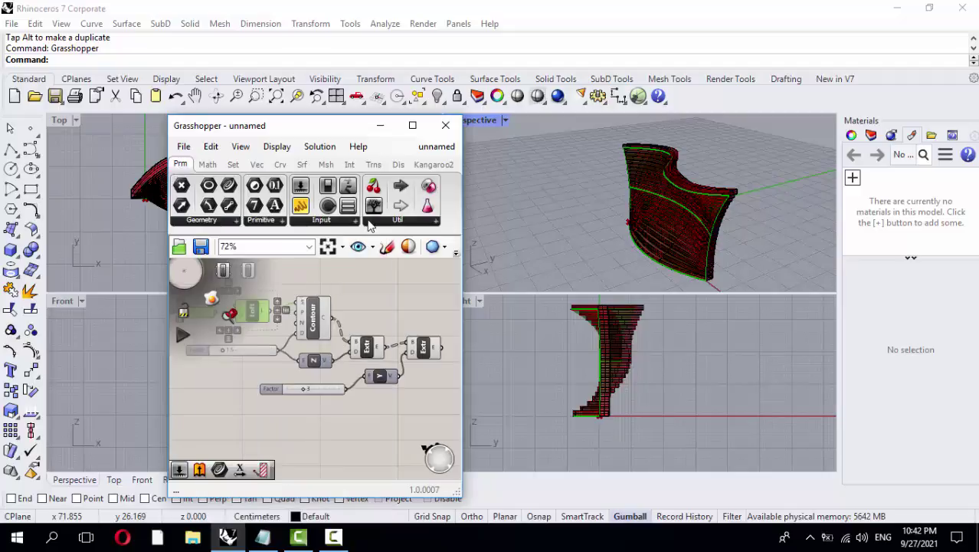
scroll(220, 284, down, 1)
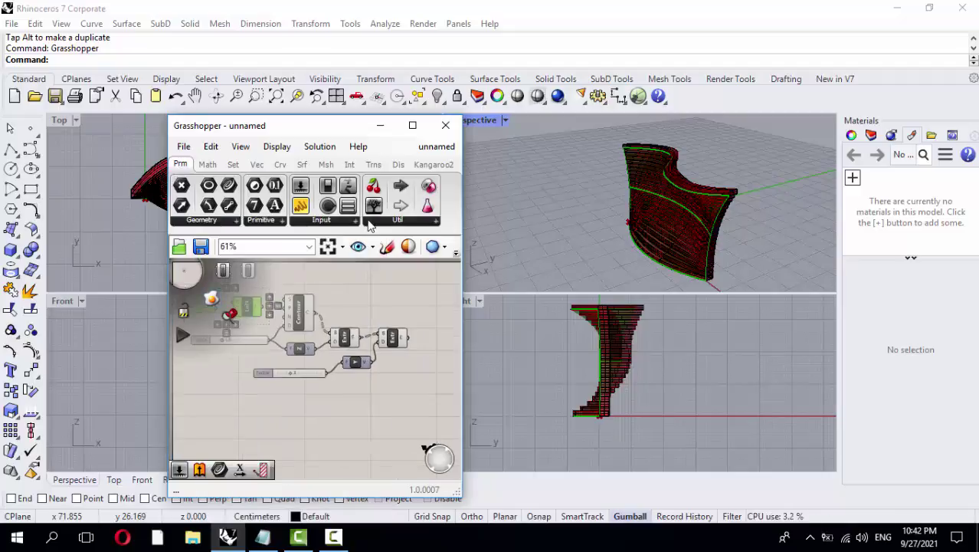
middle_click(233, 376)
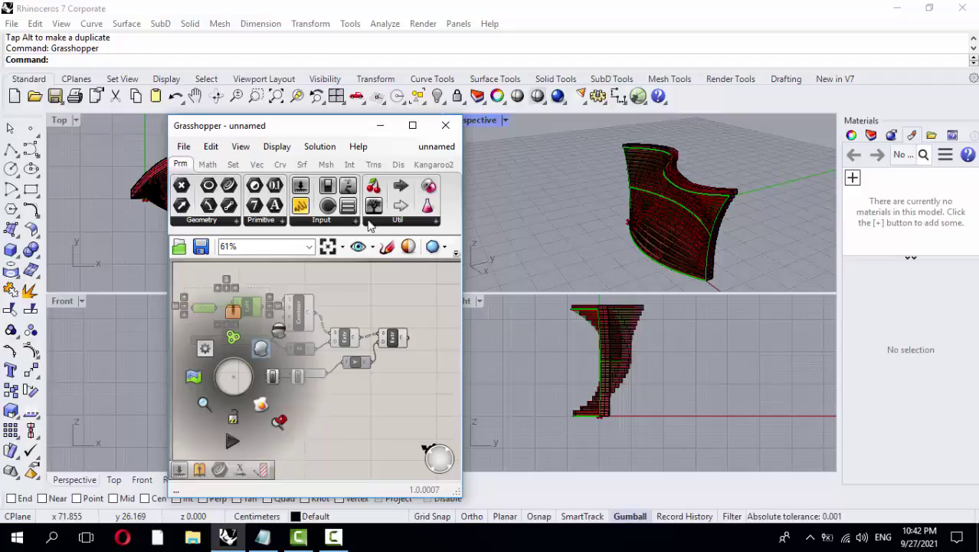
click(280, 330)
click(576, 222)
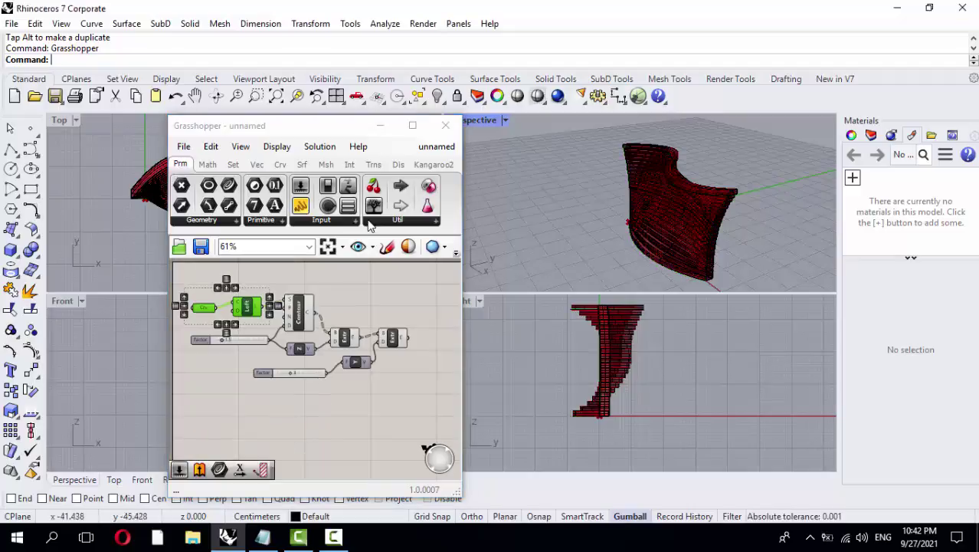
- Close Grasshopper and switch the Perspective viewport's display mode to Rendered, trying Shaded along the way
click(446, 125)
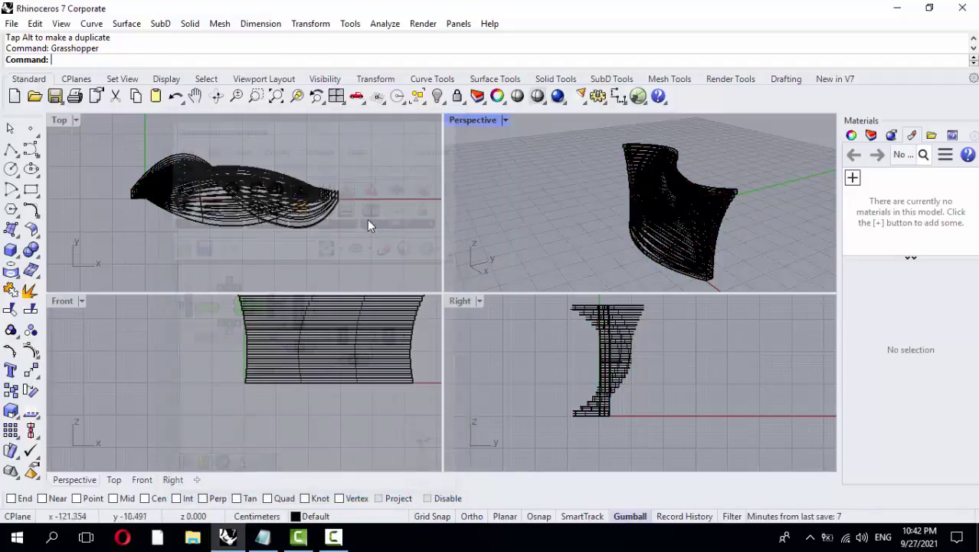
click(506, 120)
click(553, 79)
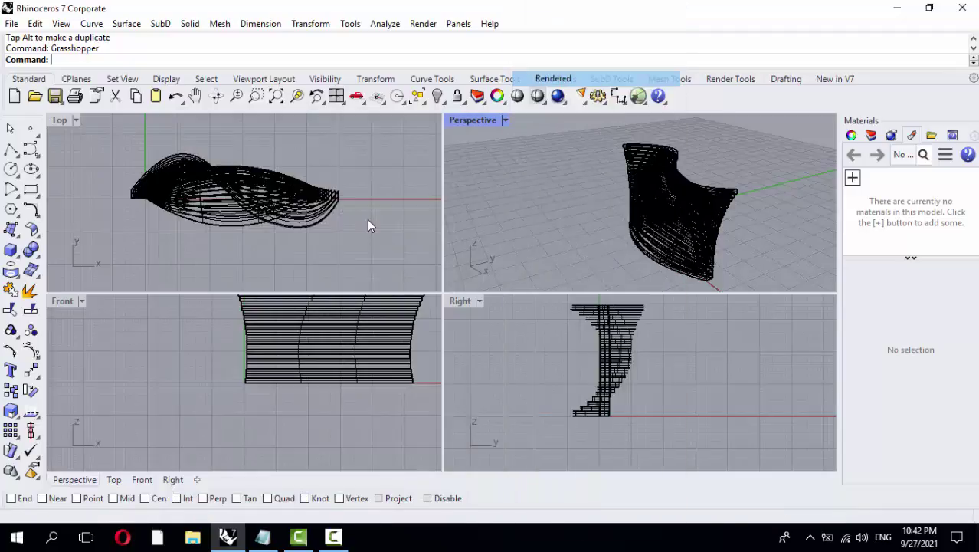
click(505, 120)
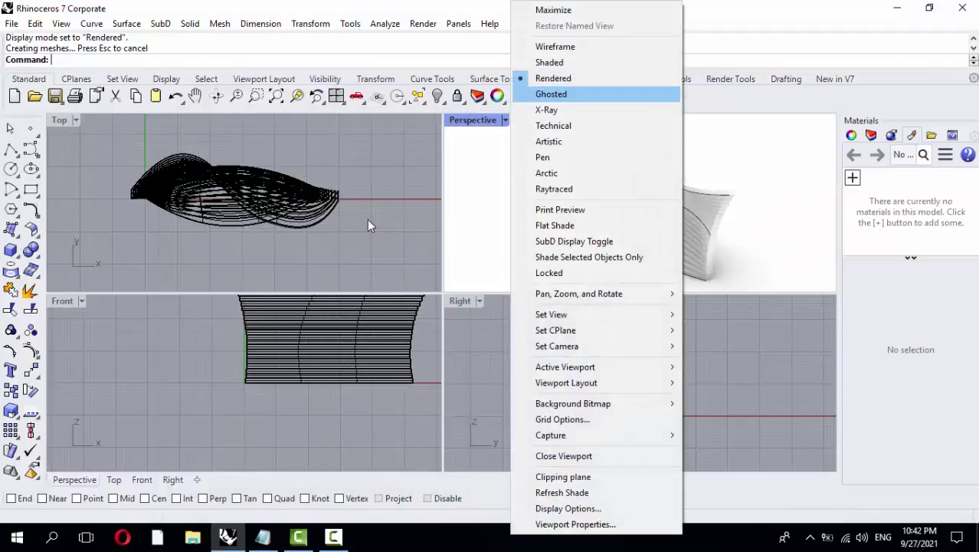
click(549, 63)
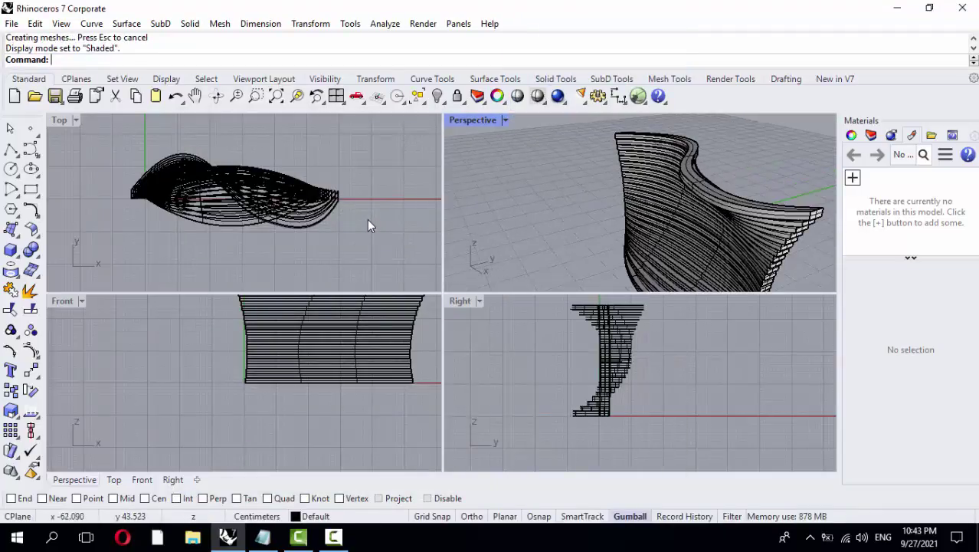
click(506, 121)
click(553, 79)
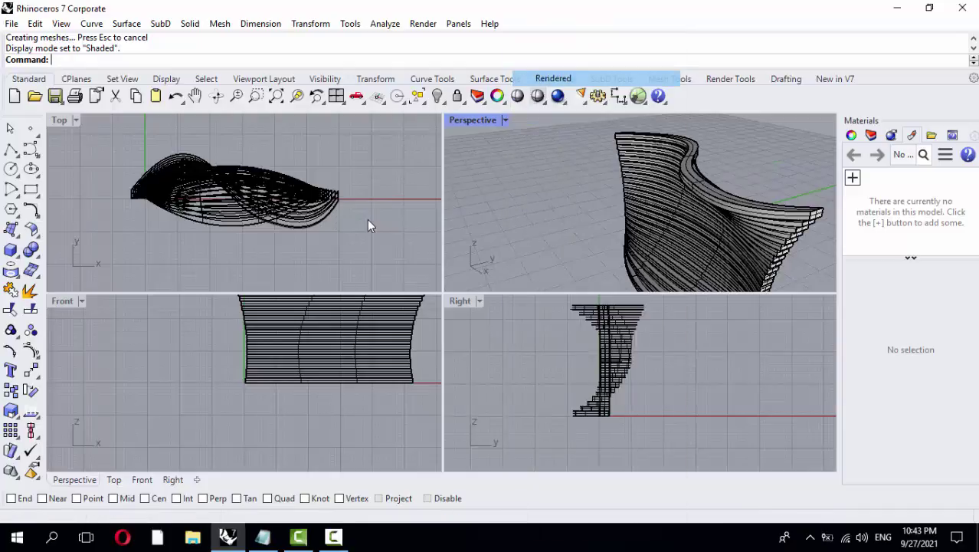
- Hide the top source curve of the layered form
click(698, 193)
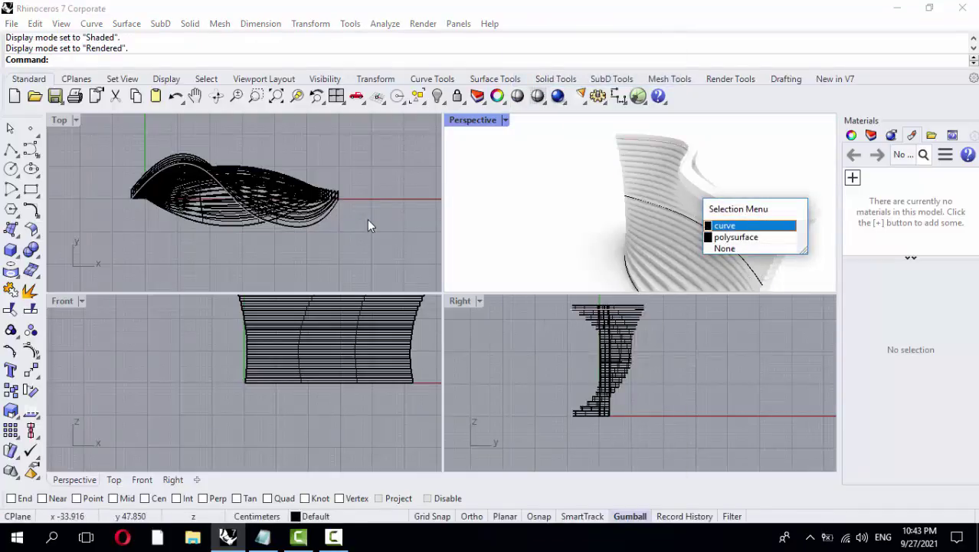
click(728, 226)
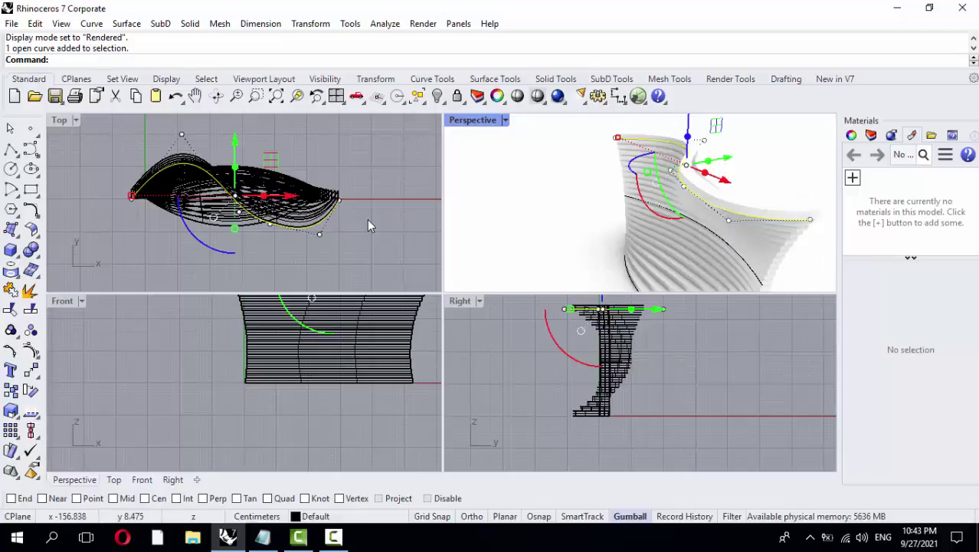
key(ctrl+h)
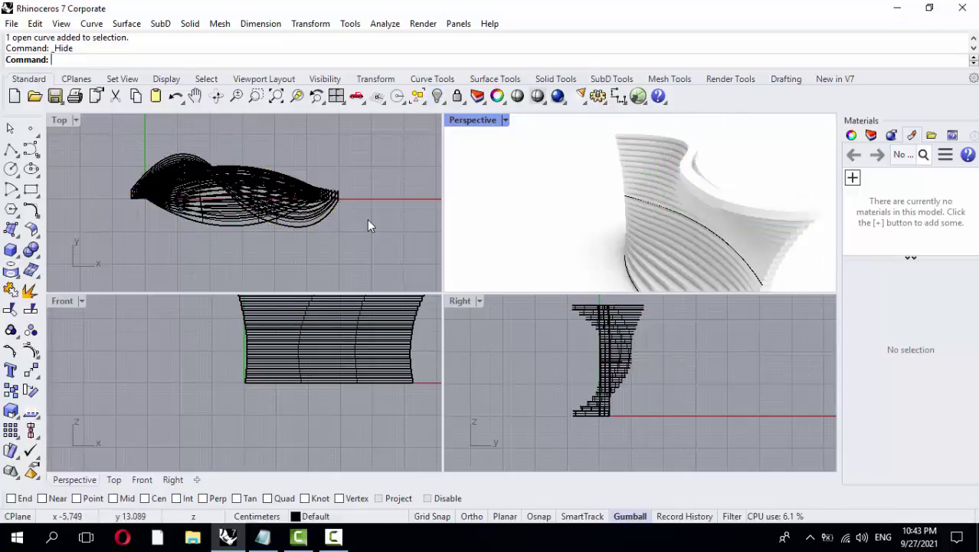
- Hide the middle source curve running across the layered form
click(704, 228)
key(Escape)
scroll(713, 228, up, 8)
click(745, 238)
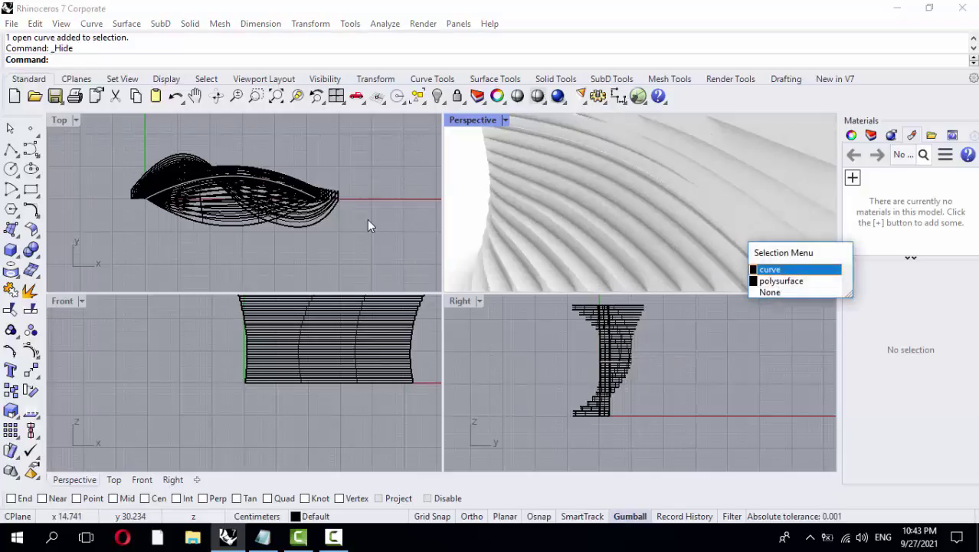
click(770, 270)
click(437, 96)
- Hide the bottom source curve at the base of the layered form
scroll(613, 207, down, 10)
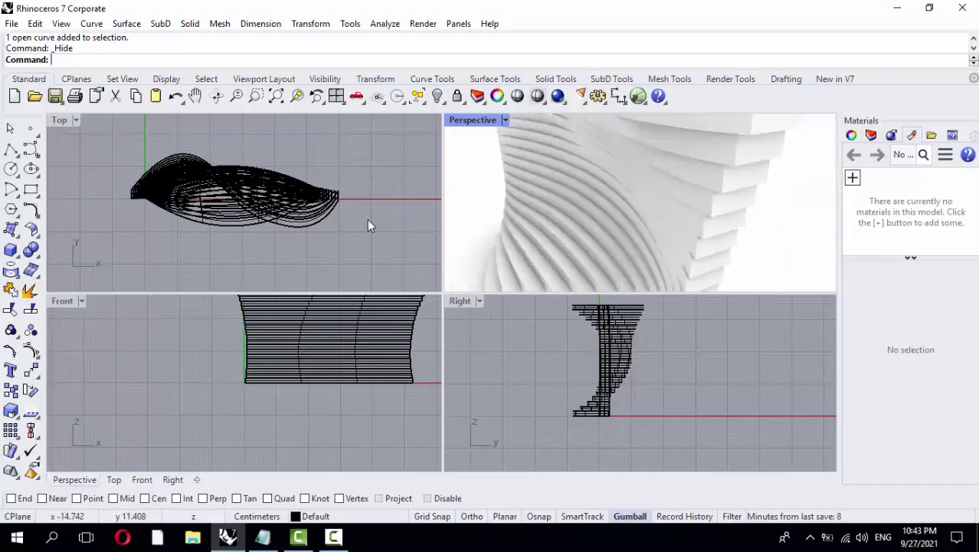
right_drag(598, 191, 631, 233)
scroll(605, 245, up, 5)
scroll(584, 235, up, 6)
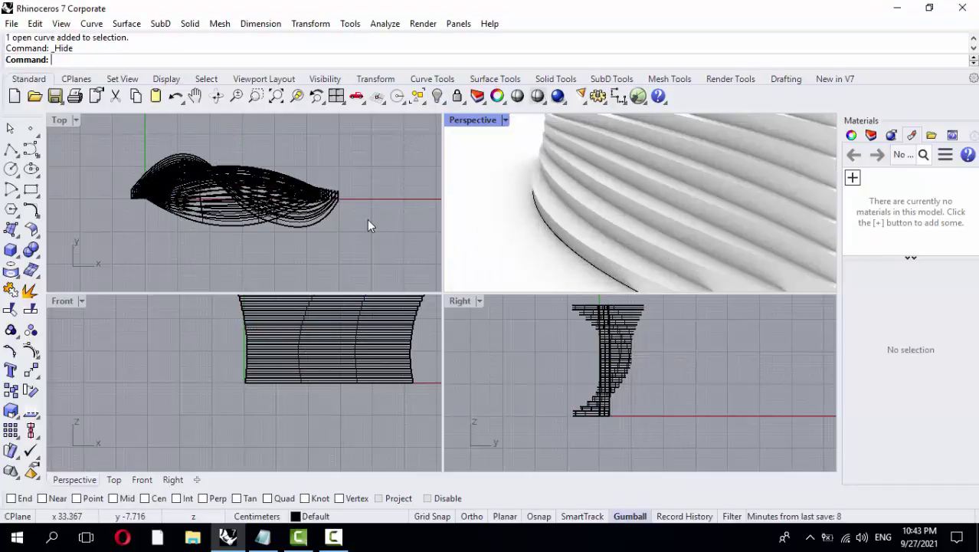
click(594, 264)
click(626, 302)
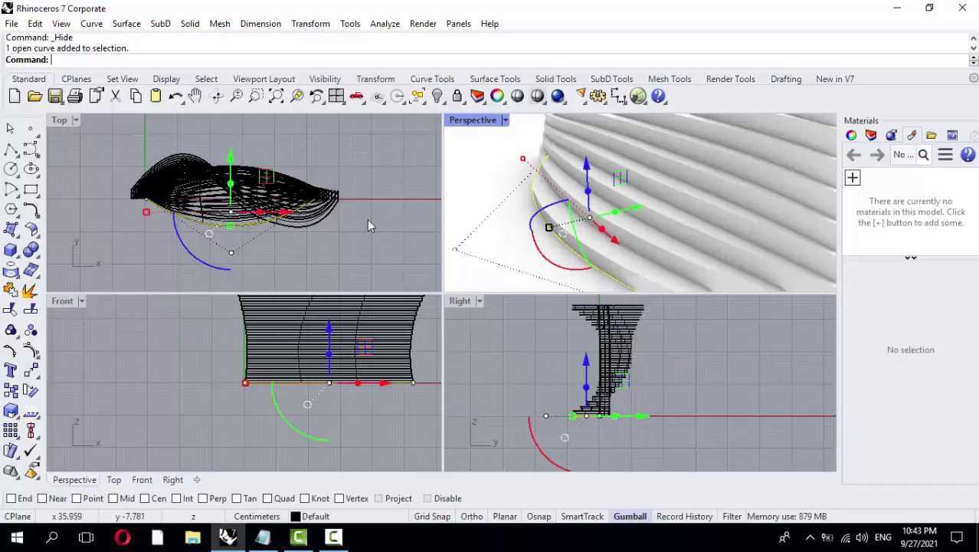
click(438, 95)
- Draw a circle in the Top view centred on the layered form, large enough to span its full length
scroll(532, 205, down, 7)
scroll(537, 222, down, 3)
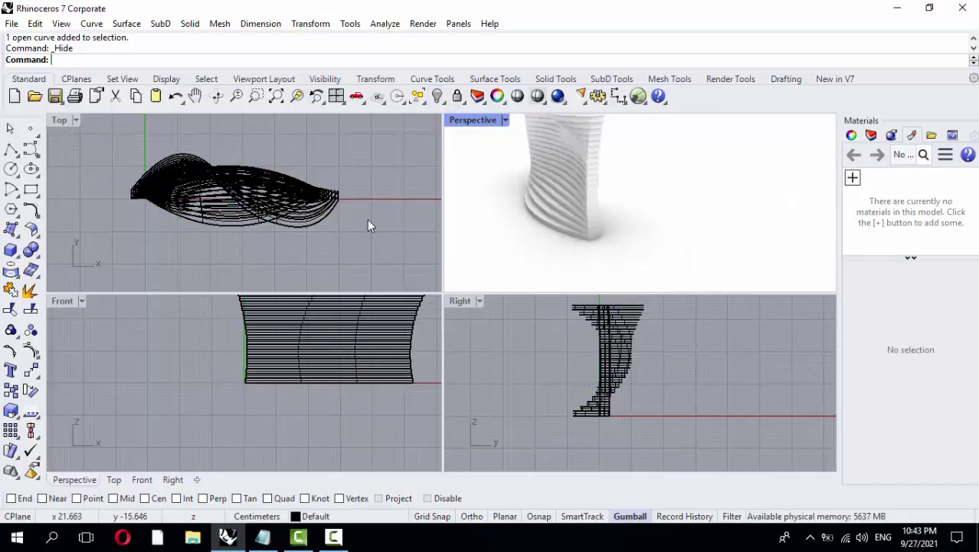
mouse_move(536, 207)
right_down()
mouse_move(551, 237)
mouse_move(591, 215)
right_up()
scroll(552, 238, down, 3)
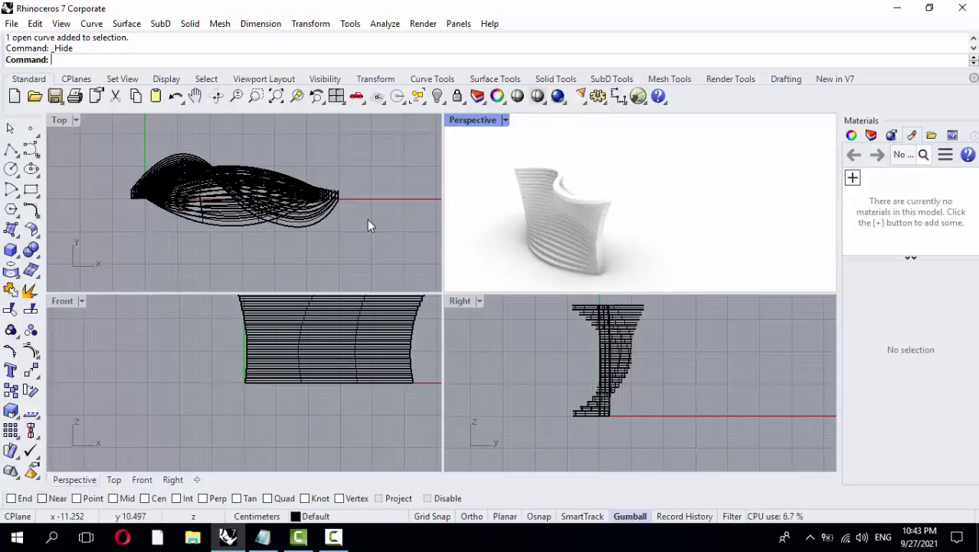
mouse_move(591, 215)
right_down()
mouse_move(528, 214)
mouse_move(567, 253)
mouse_move(555, 262)
mouse_move(560, 207)
right_up()
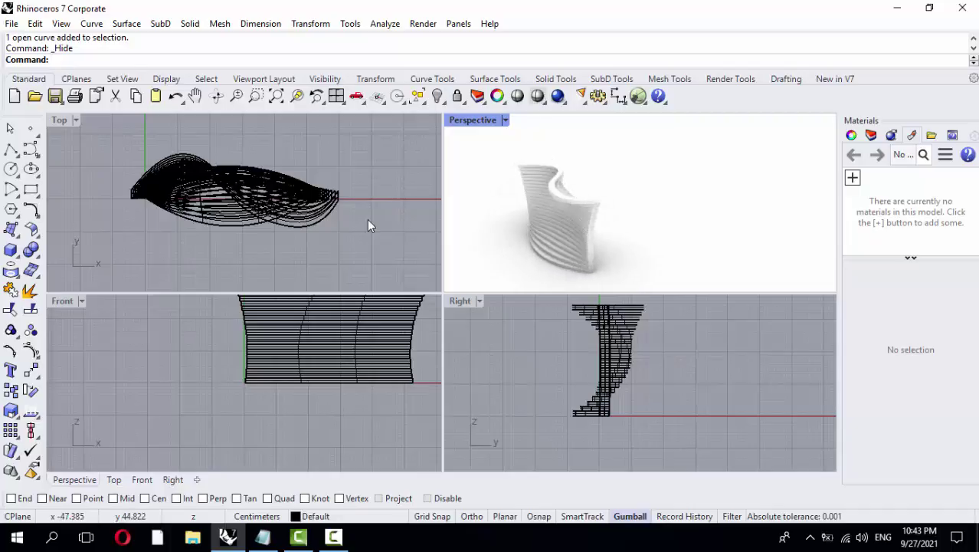
scroll(559, 207, up, 1)
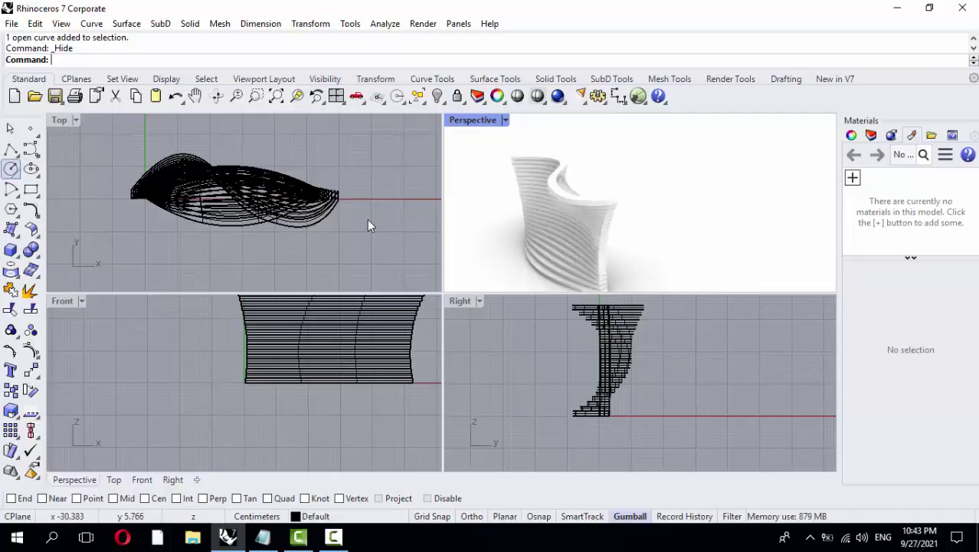
click(11, 169)
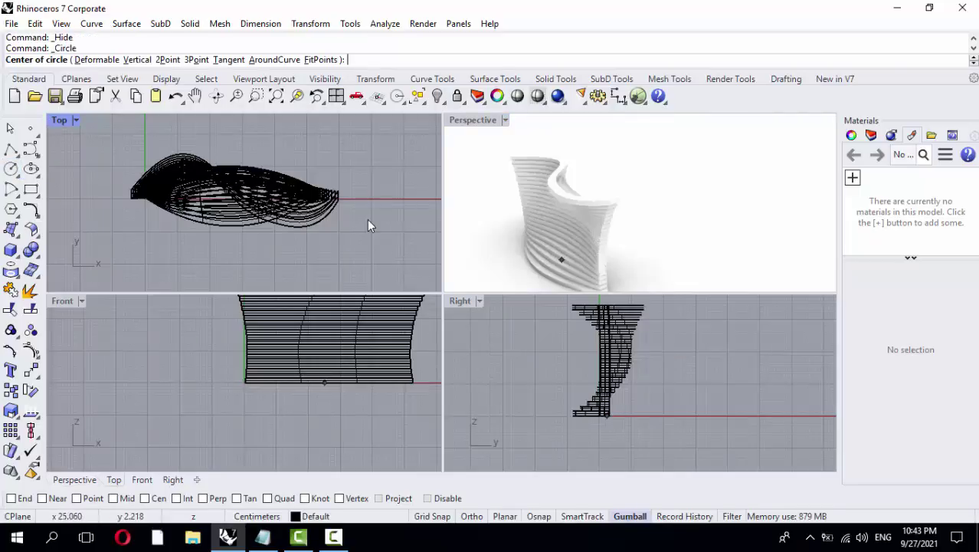
click(231, 194)
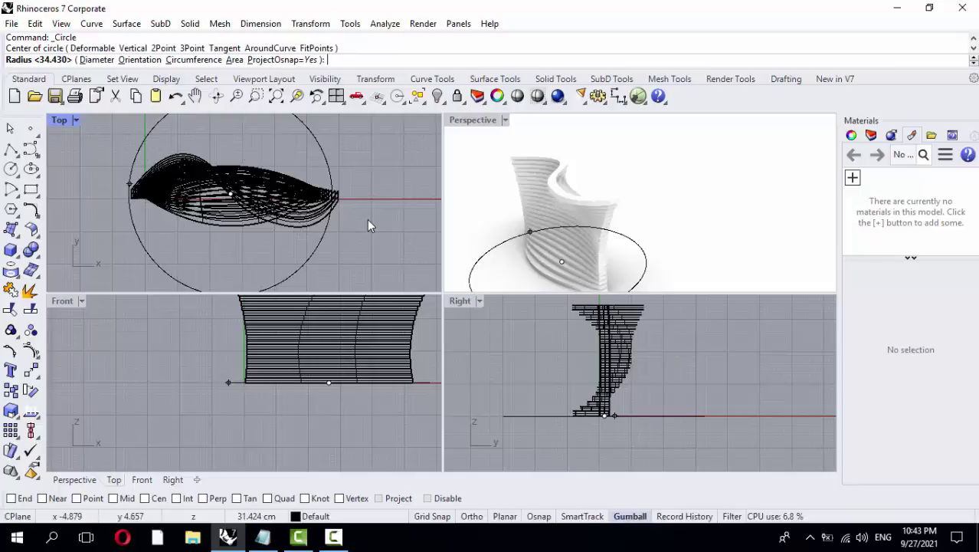
click(122, 184)
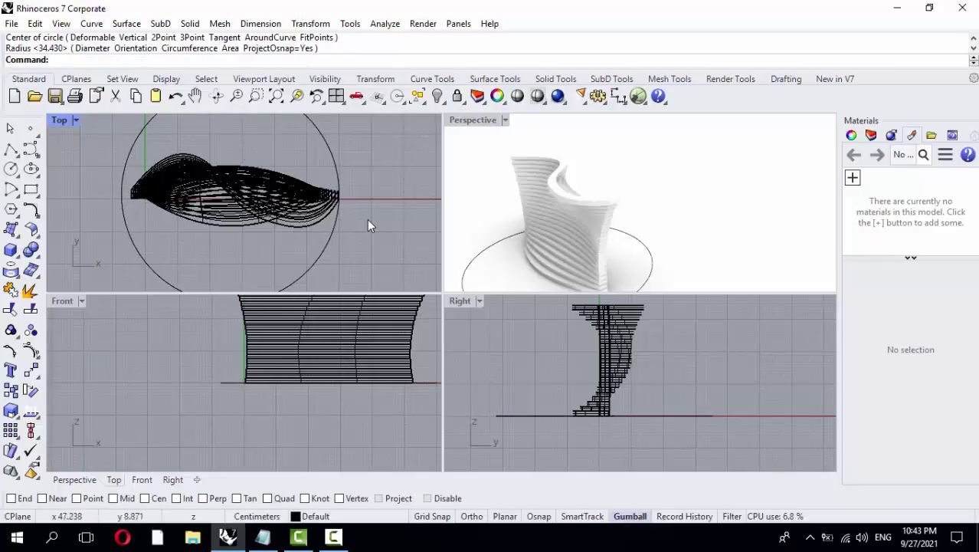
- Shift the circle slightly along positive X to centre it on the form, and raise it partway up in Z
click(331, 154)
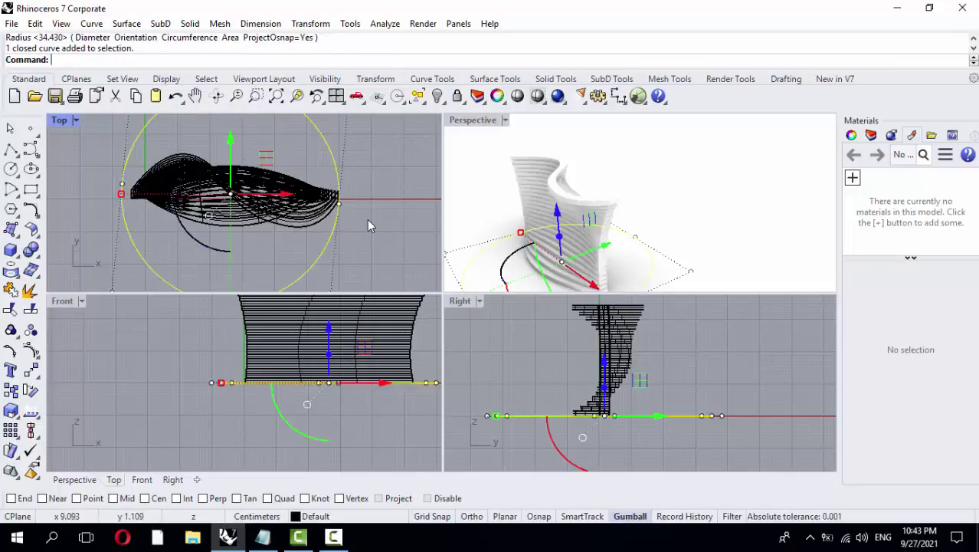
drag(266, 194, 268, 194)
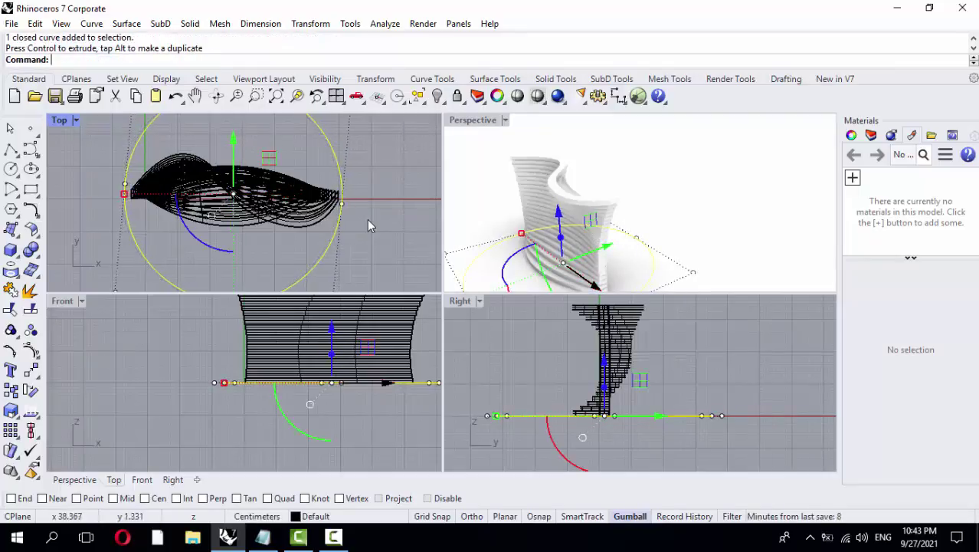
drag(558, 212, 551, 134)
right_drag(562, 324, 567, 364)
mouse_move(610, 314)
mouse_down()
mouse_move(610, 295)
mouse_move(601, 342)
mouse_move(601, 305)
mouse_move(601, 320)
mouse_up()
scroll(601, 342, up, 4)
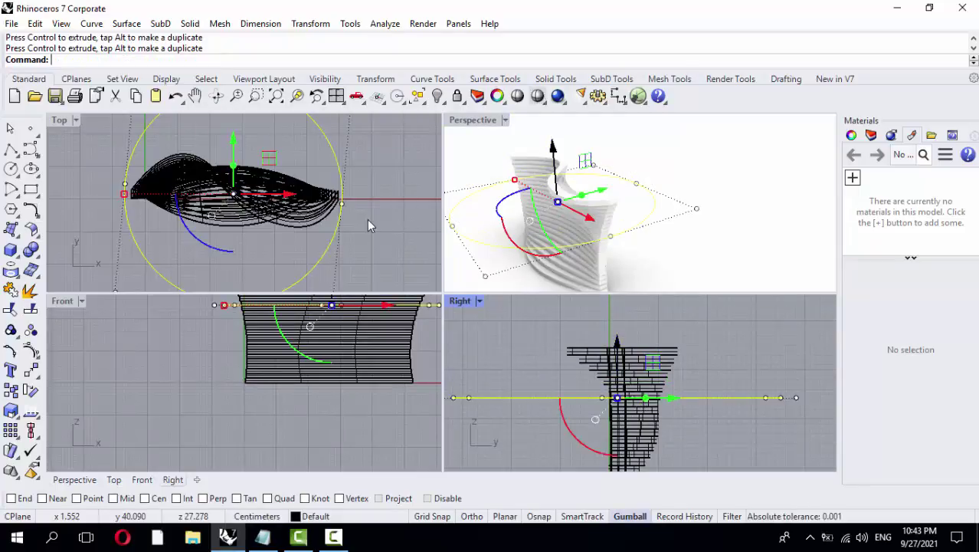
key(Escape)
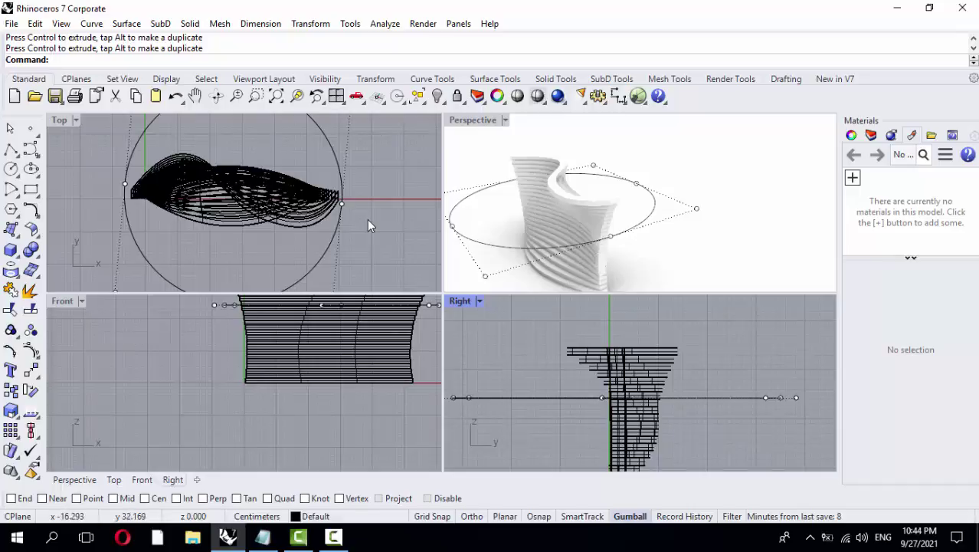
- Raise the circle about 10.5 cm further in the Right view so that it rests on the top of the layered form
click(549, 398)
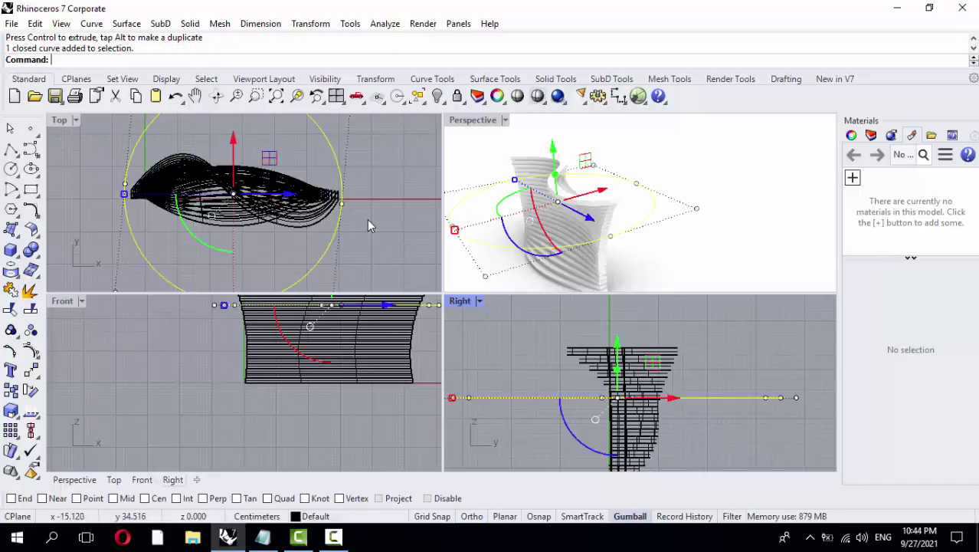
right_drag(536, 326, 550, 347)
drag(630, 396, 631, 347)
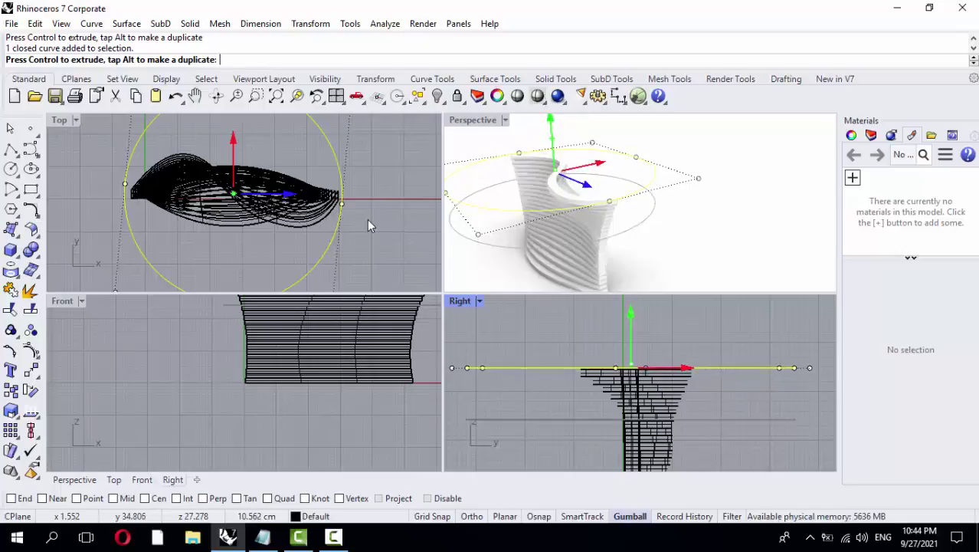
click(578, 323)
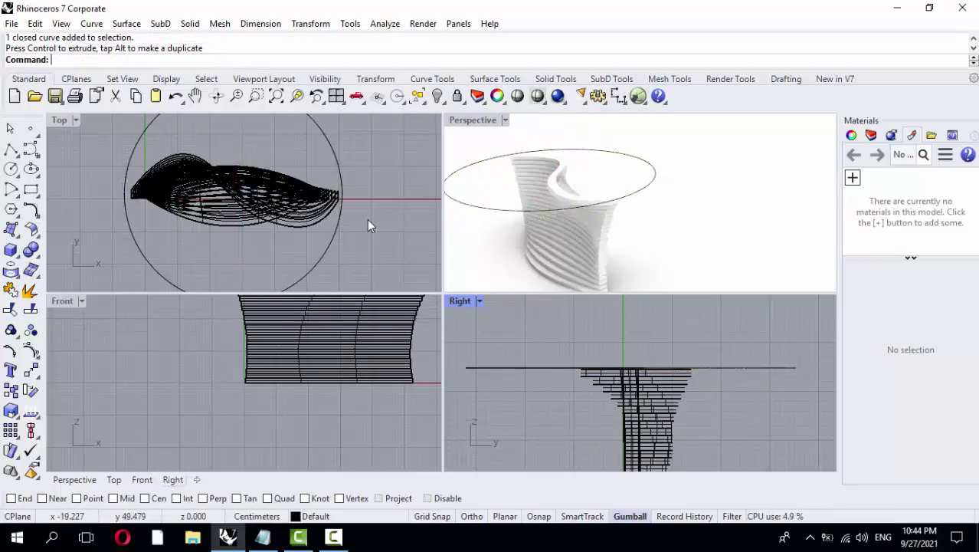
- Extrude the circle upward with ExtrudeCrv into a solid round tabletop about 2.5 cm thick
click(498, 209)
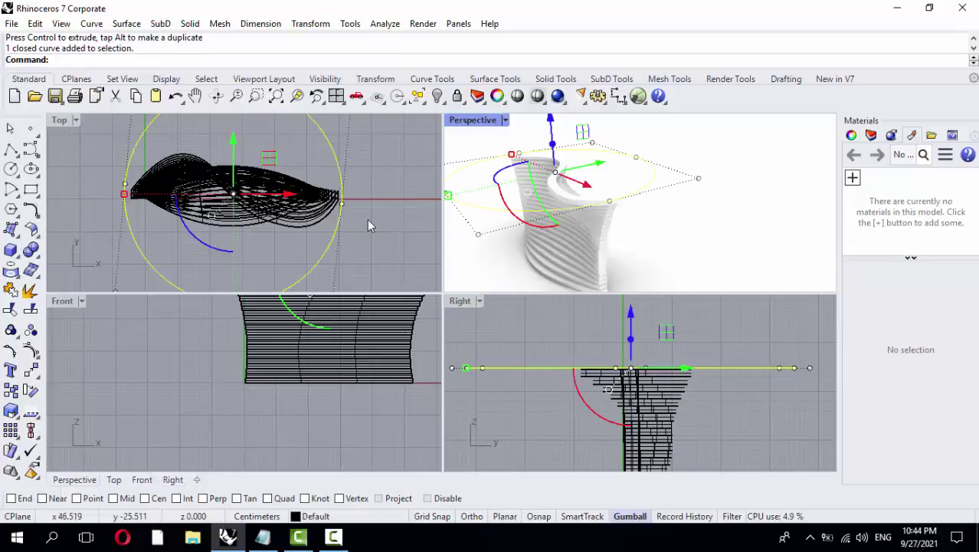
text(Ex)
text(Ext)
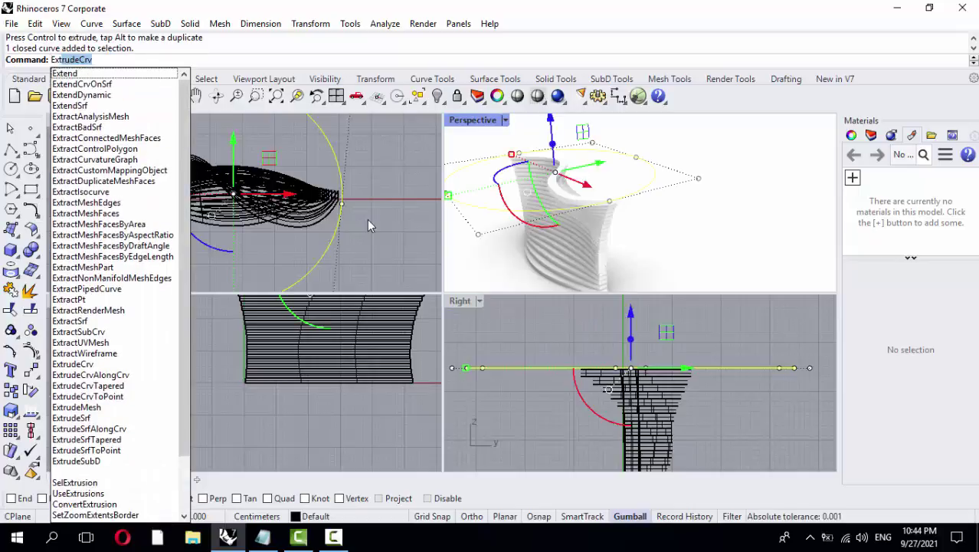
key(Return)
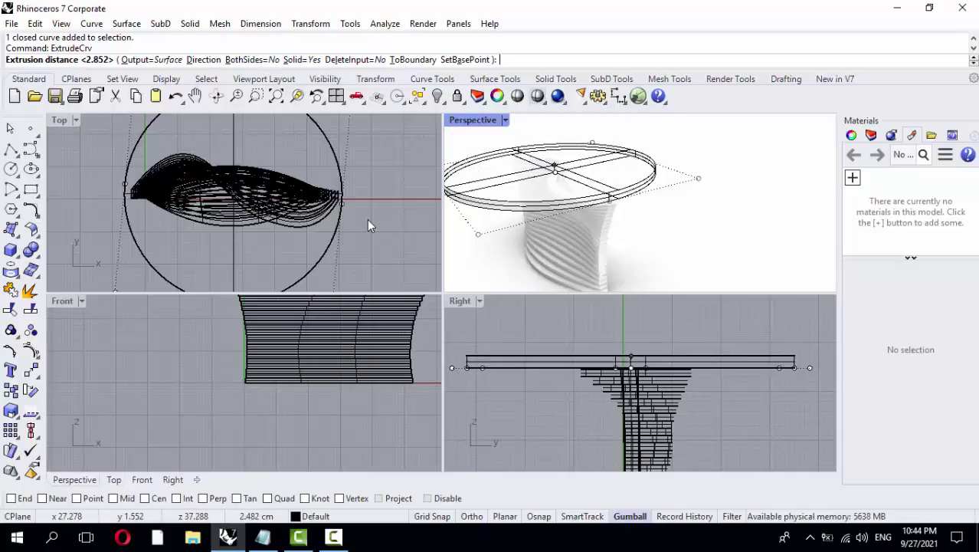
click(555, 165)
click(722, 236)
- Hide the circle curve at the underside of the extruded tabletop
mouse_move(701, 249)
right_down()
mouse_move(713, 230)
mouse_move(717, 244)
right_up()
click(672, 181)
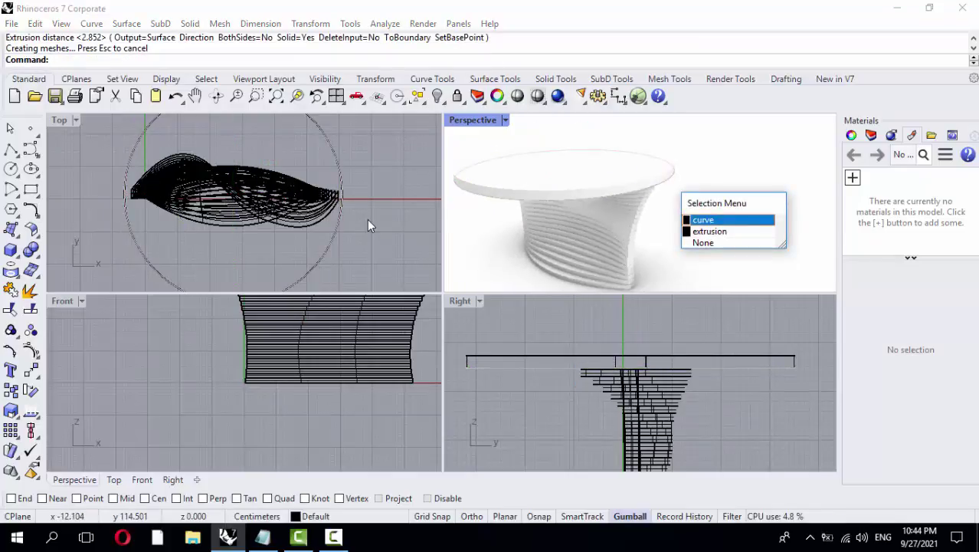
click(703, 220)
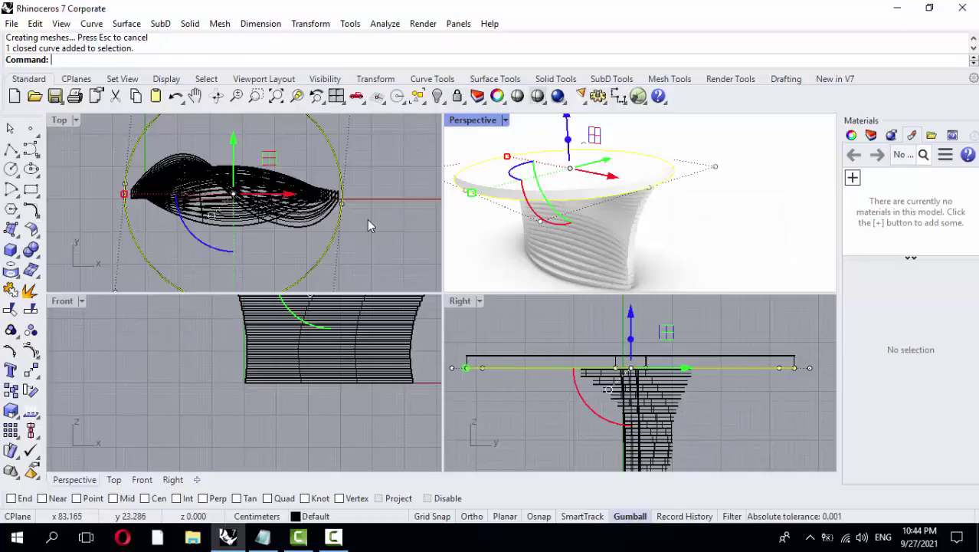
click(437, 95)
- Scale the tabletop slightly thinner along Z and lower it onto the top layer of the base
click(341, 203)
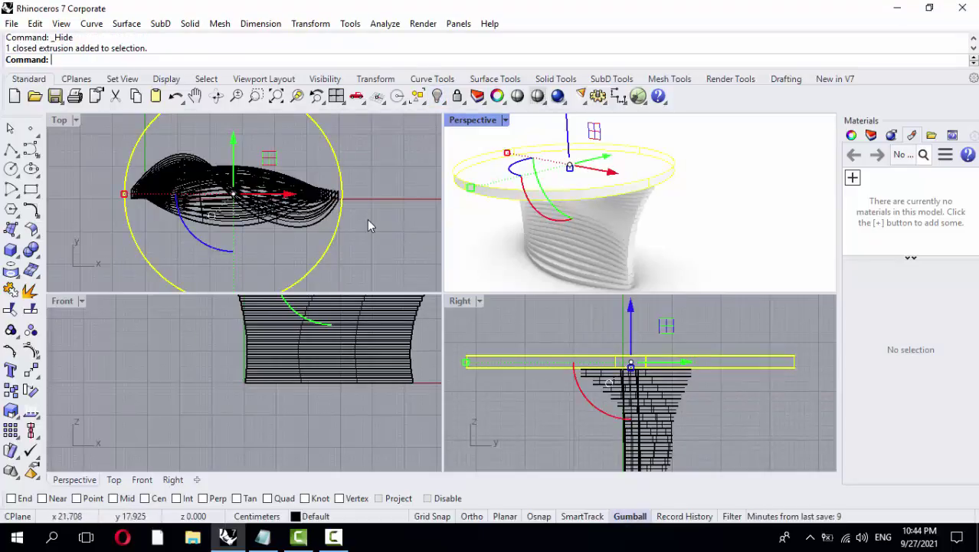
scroll(629, 366, up, 16)
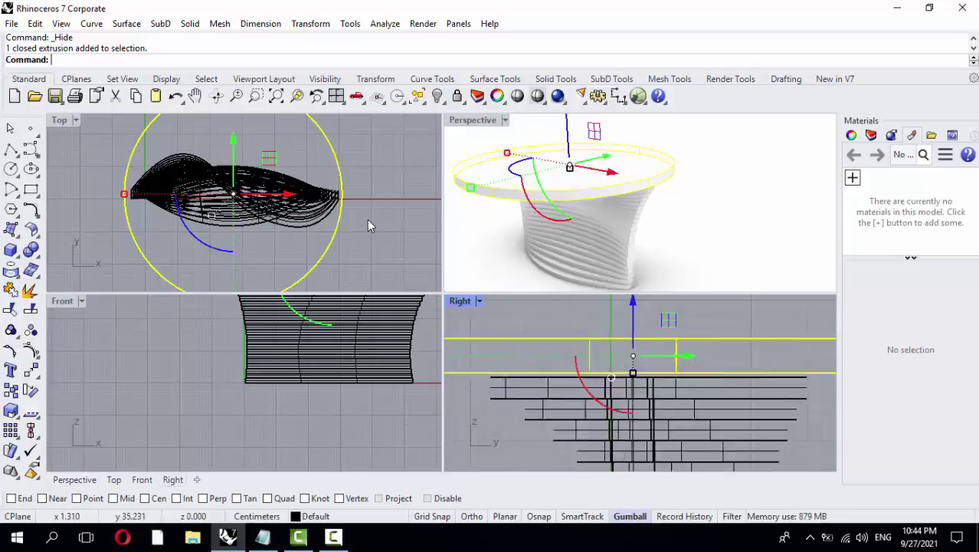
drag(636, 378, 636, 371)
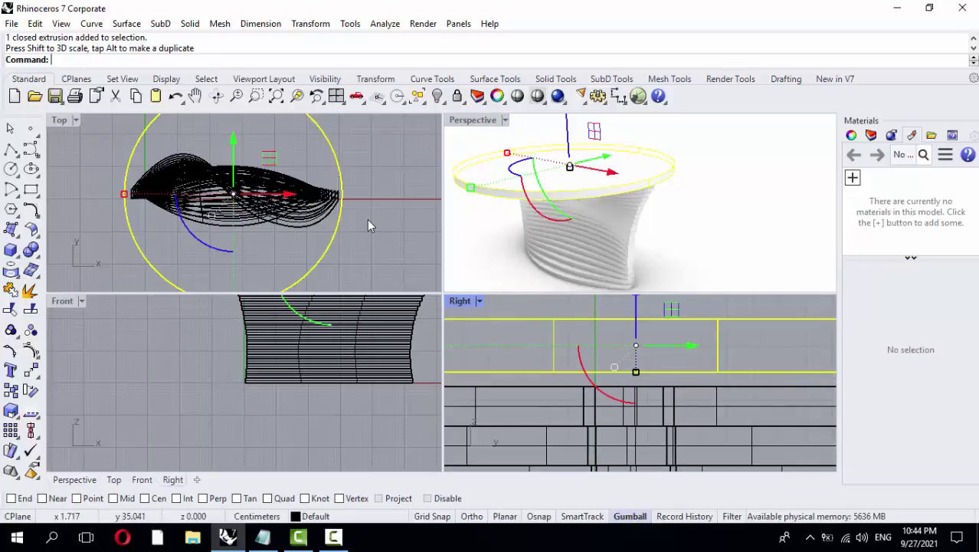
scroll(640, 357, down, 8)
drag(638, 313, 638, 318)
click(594, 317)
mouse_move(594, 233)
right_down()
mouse_move(596, 246)
mouse_move(625, 230)
mouse_move(611, 238)
mouse_move(610, 227)
right_up()
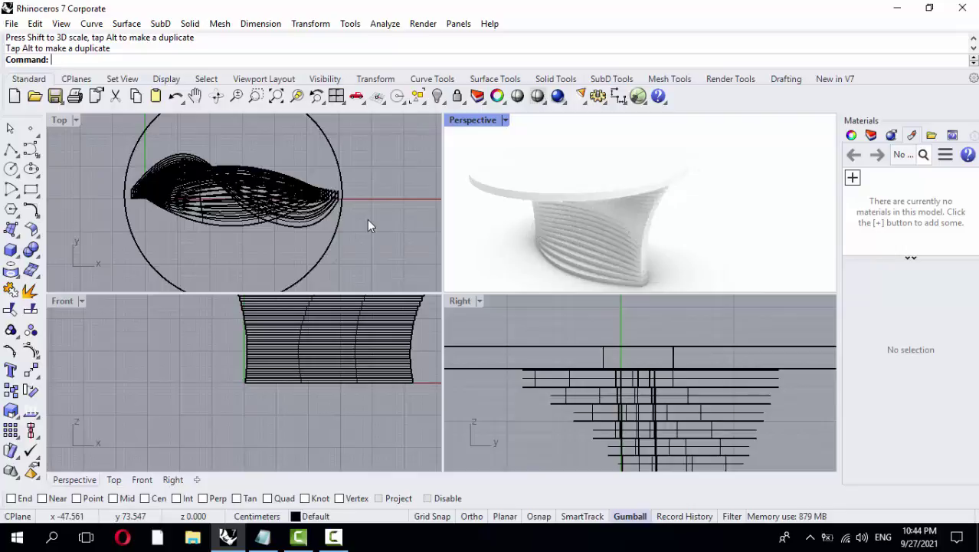
- Import the Light Green Glass material from the library's Glass folder and assign it to the round tabletop
click(576, 173)
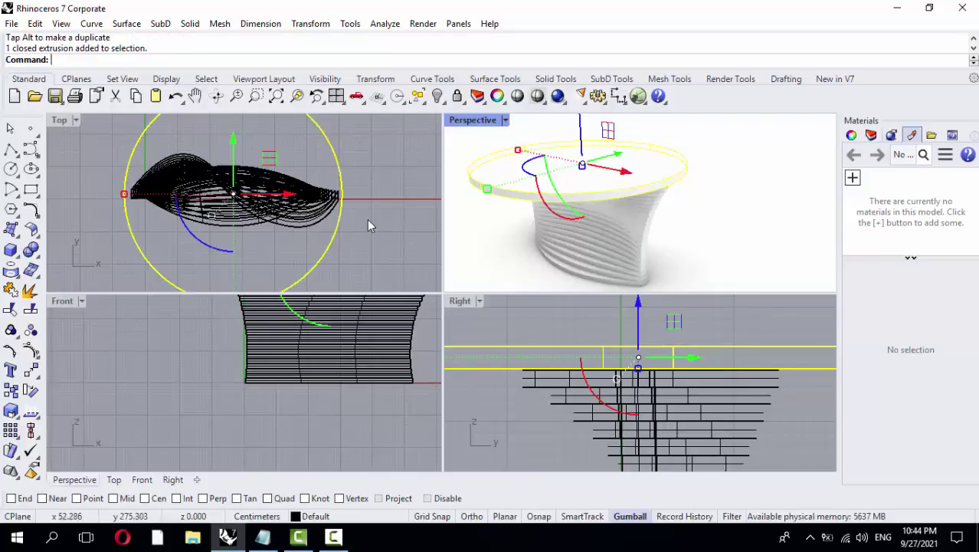
click(853, 177)
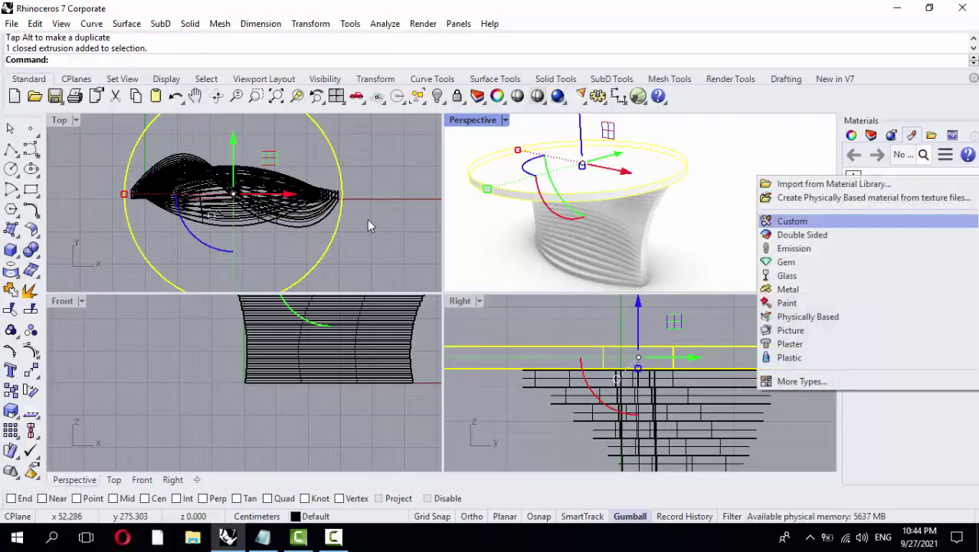
key(Up)
key(Up)
key(Up)
key(Up)
key(Up)
key(Up)
key(Up)
key(Up)
key(Up)
key(Up)
key(Up)
key(Up)
key(Return)
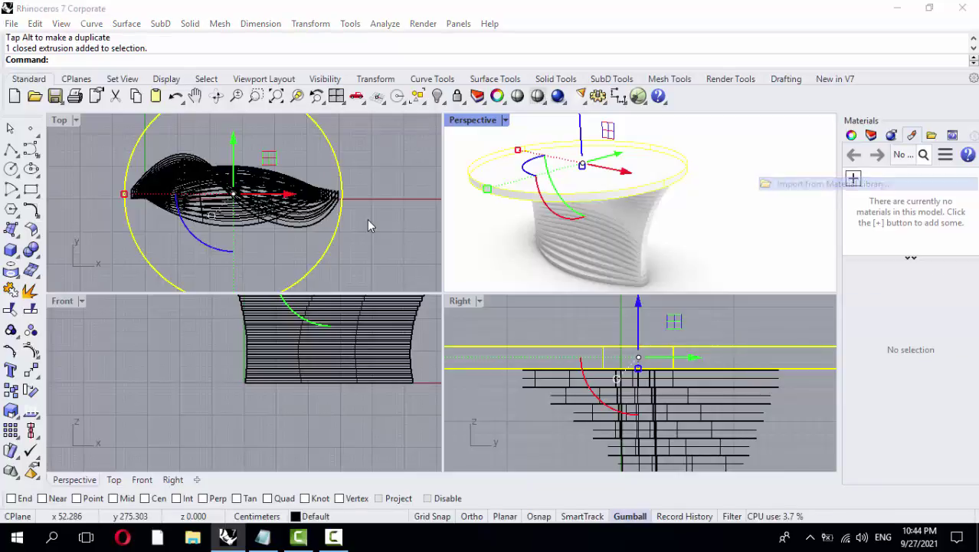
scroll(368, 222, down, 2)
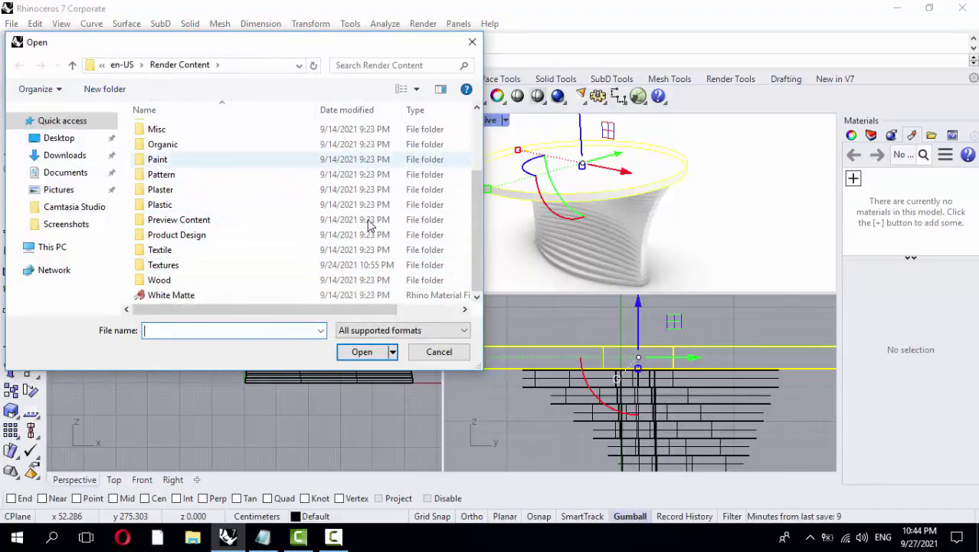
scroll(367, 222, up, 2)
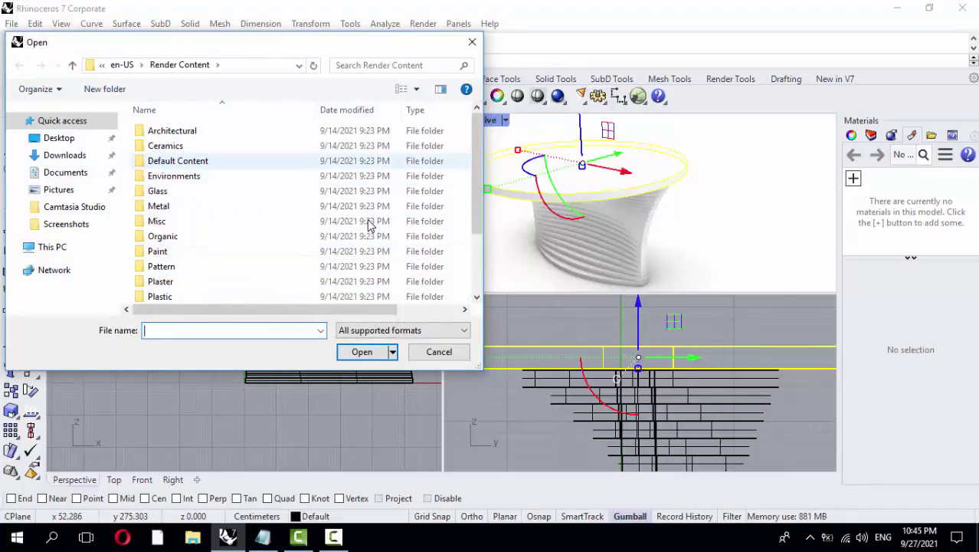
double_click(158, 191)
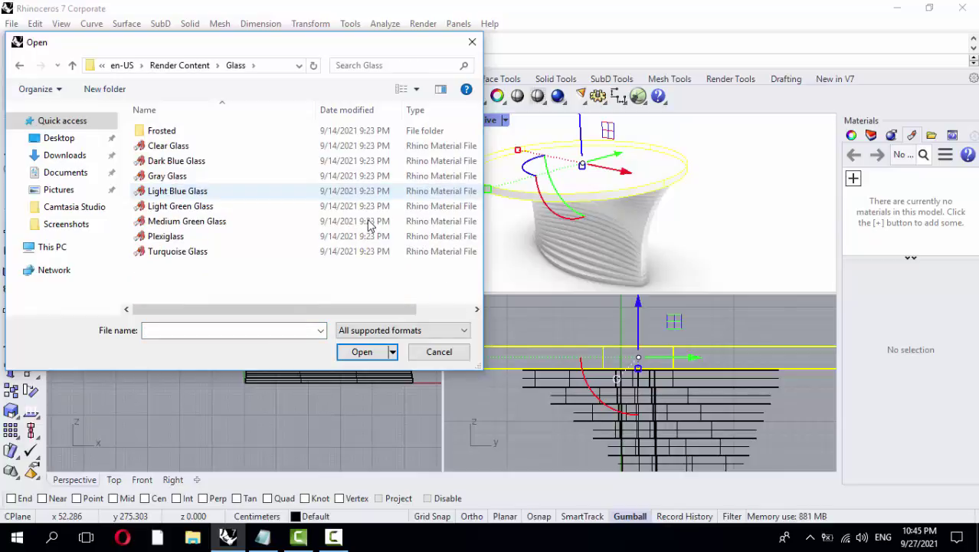
double_click(180, 206)
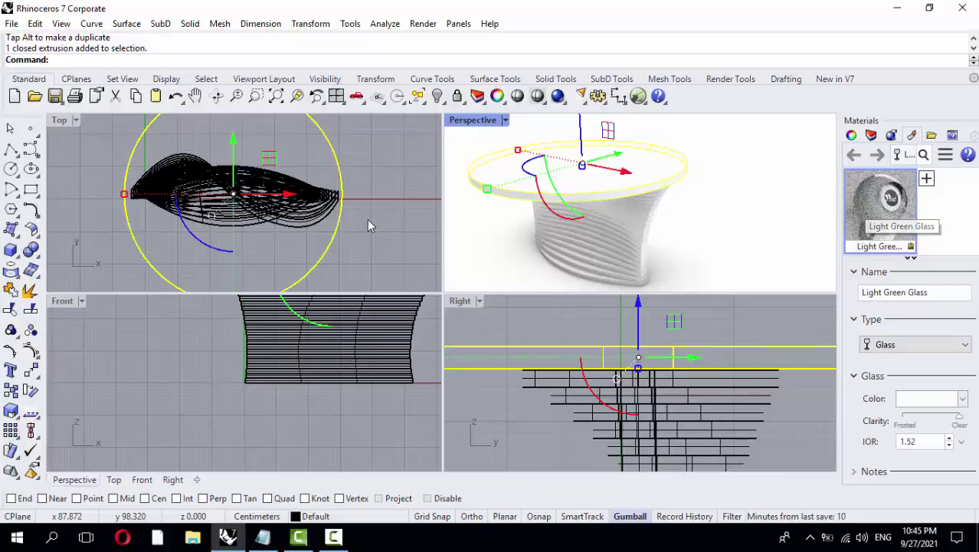
drag(868, 207, 661, 172)
key(Escape)
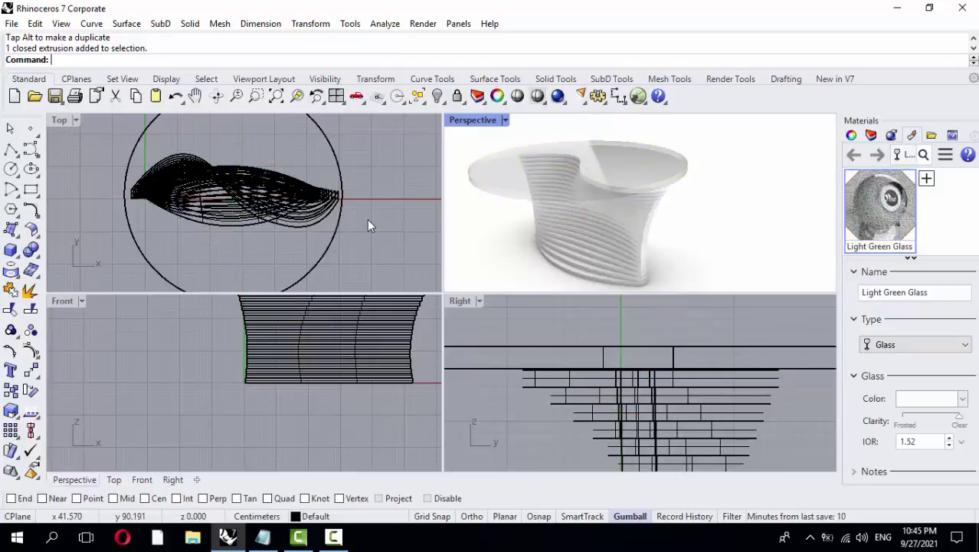
scroll(745, 387, down, 6)
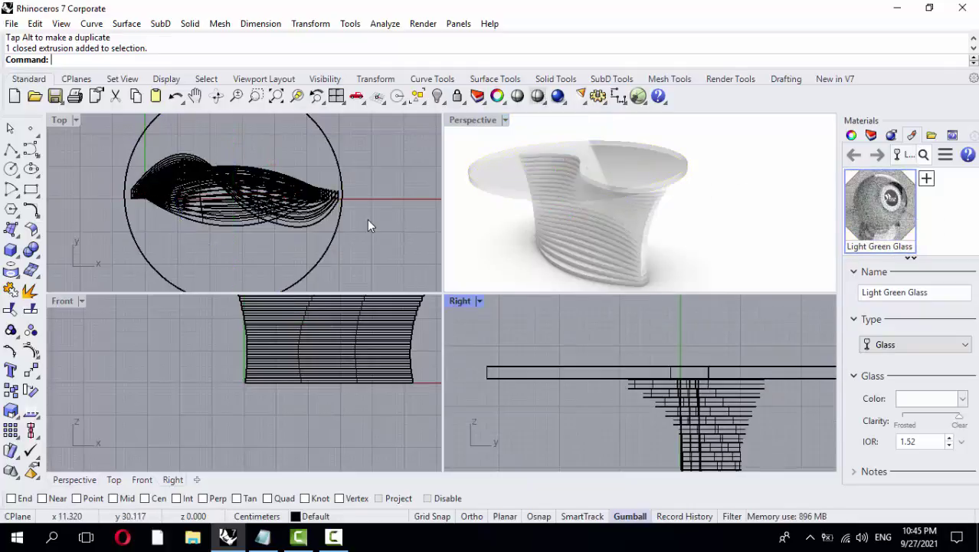
mouse_move(745, 387)
right_down()
mouse_move(719, 347)
mouse_move(732, 351)
right_up()
scroll(729, 362, down, 6)
click(737, 340)
click(720, 358)
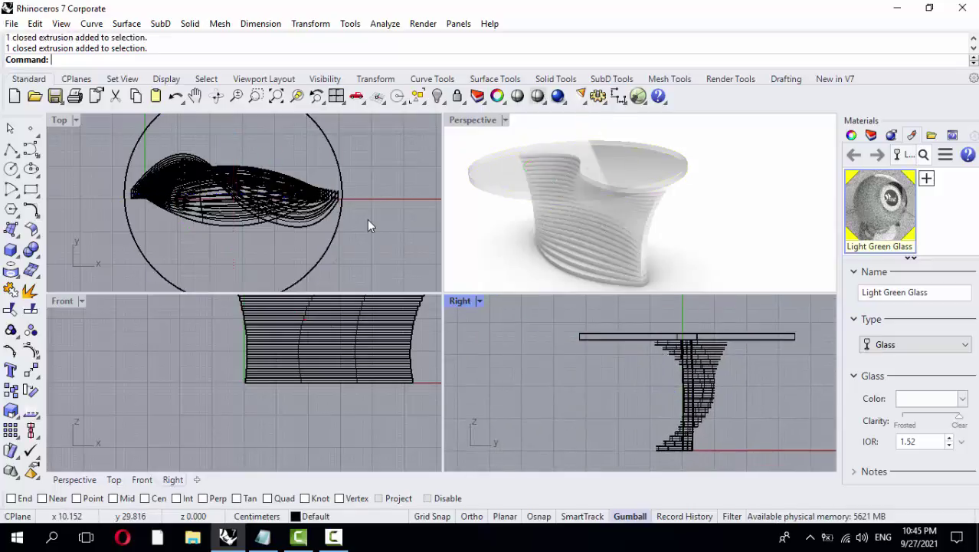
click(747, 369)
click(703, 390)
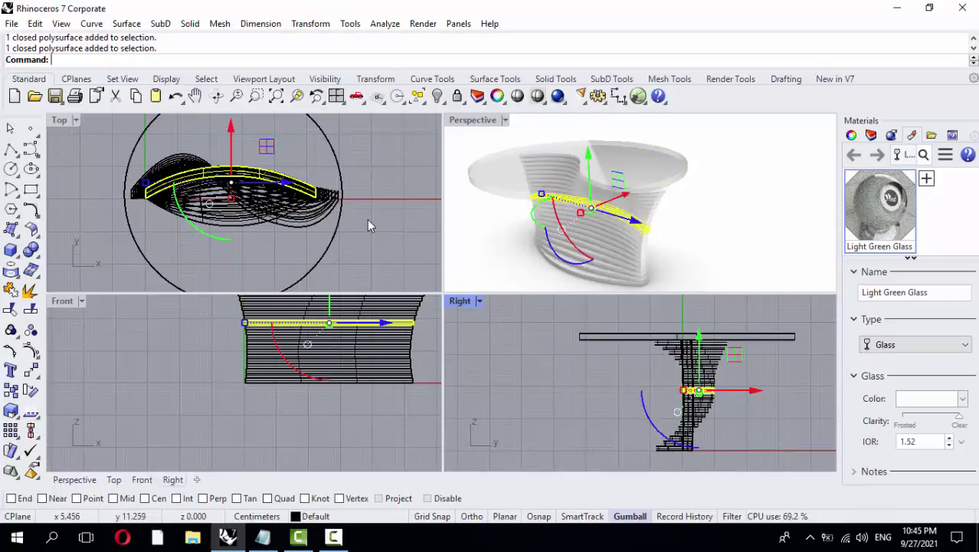
click(701, 414)
click(708, 361)
click(718, 349)
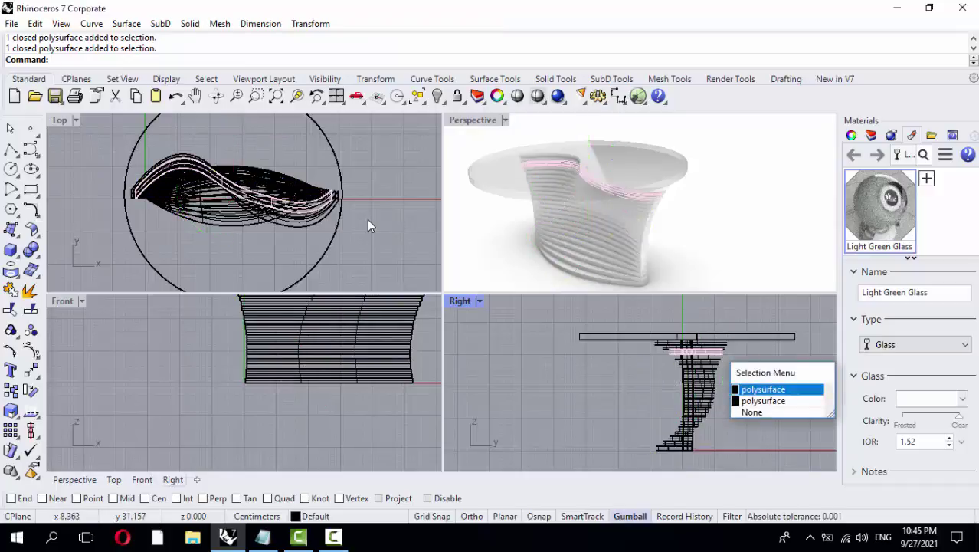
click(739, 347)
- Select all the stacked layers of the base in the Right view, without the tabletop, and group them
scroll(738, 348, up, 6)
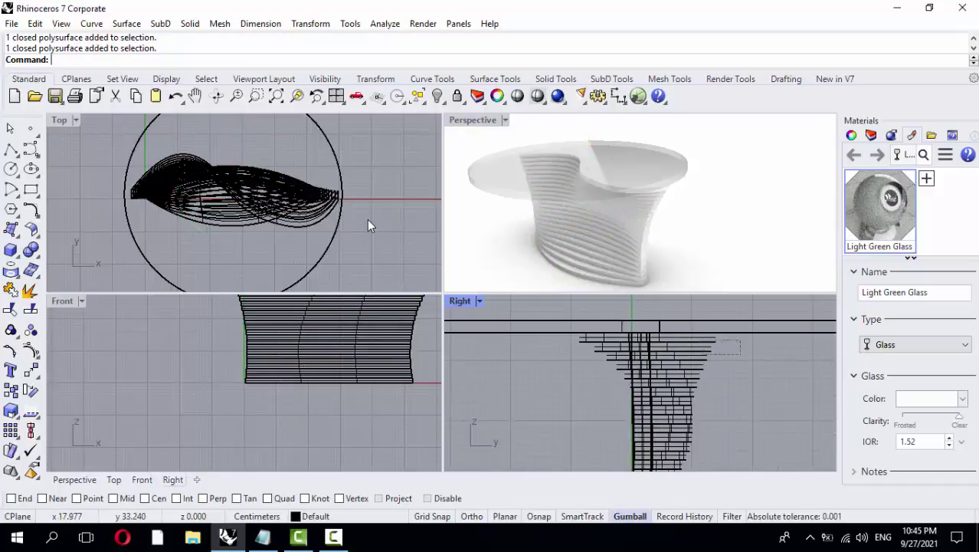
mouse_move(703, 355)
mouse_down()
mouse_move(590, 413)
mouse_move(562, 464)
mouse_move(580, 434)
mouse_move(580, 459)
mouse_move(527, 457)
mouse_up()
scroll(594, 412, down, 2)
scroll(562, 464, down, 6)
scroll(540, 423, up, 4)
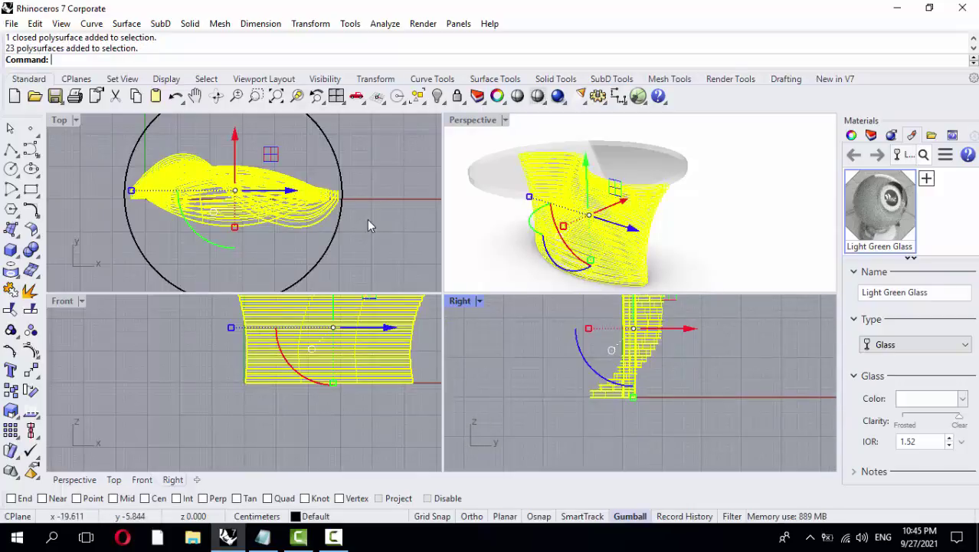
right_drag(550, 407, 547, 438)
scroll(605, 312, up, 4)
right_drag(601, 312, 593, 374)
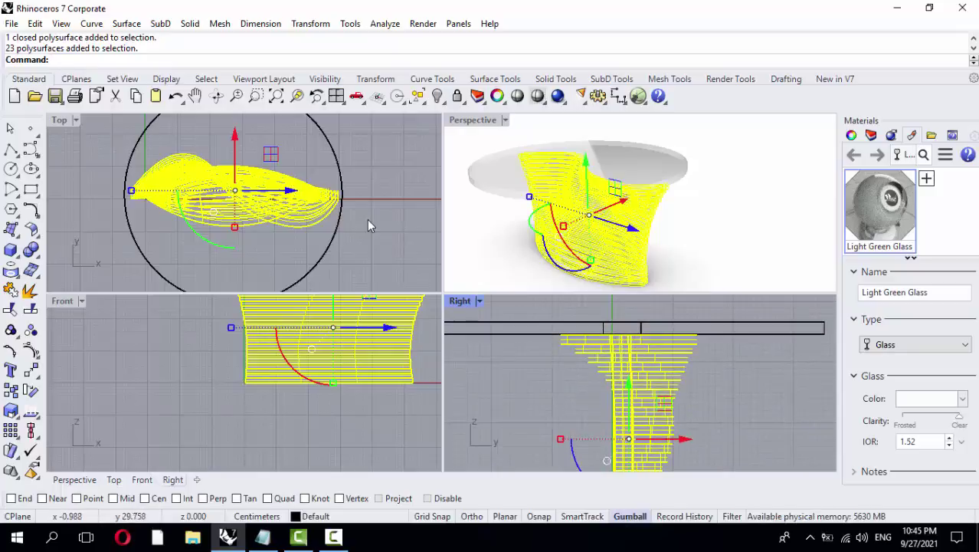
text(Group)
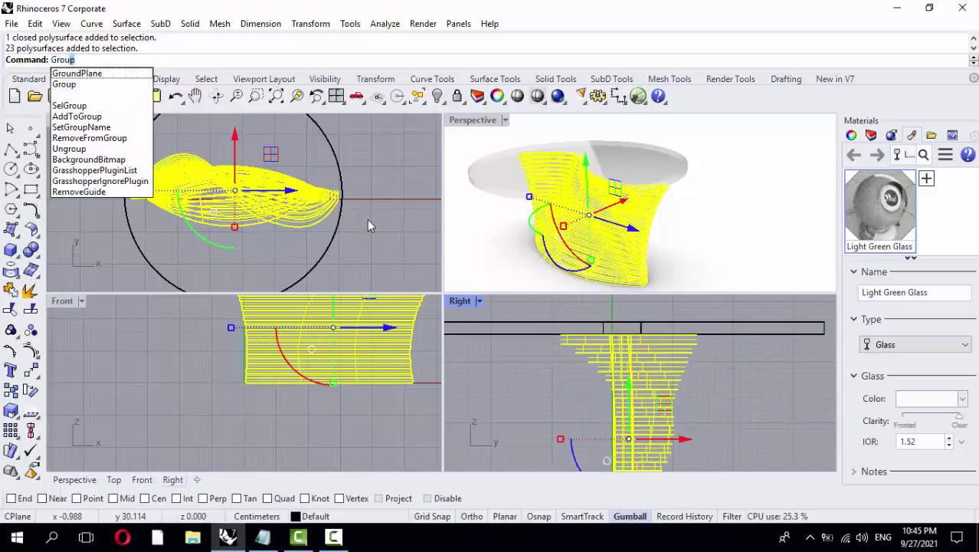
key(Return)
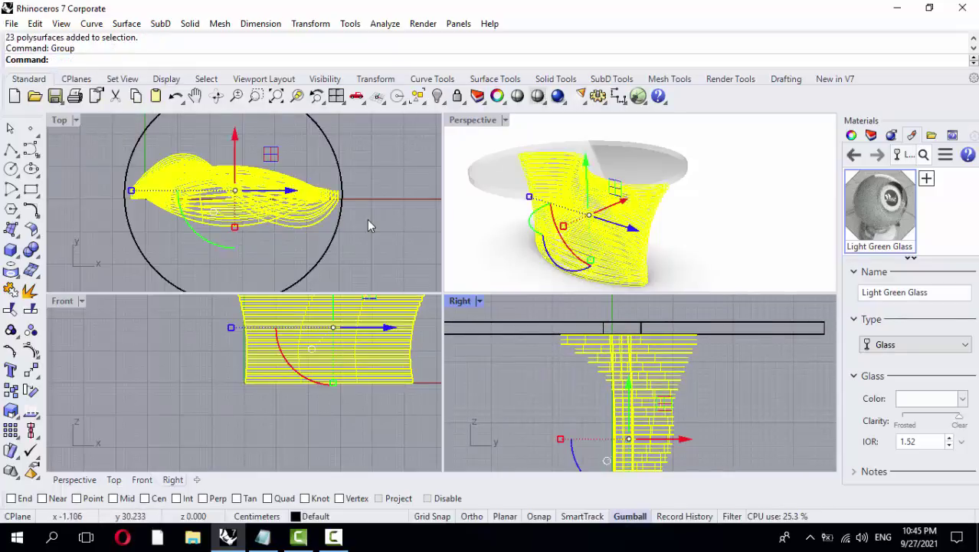
key(Escape)
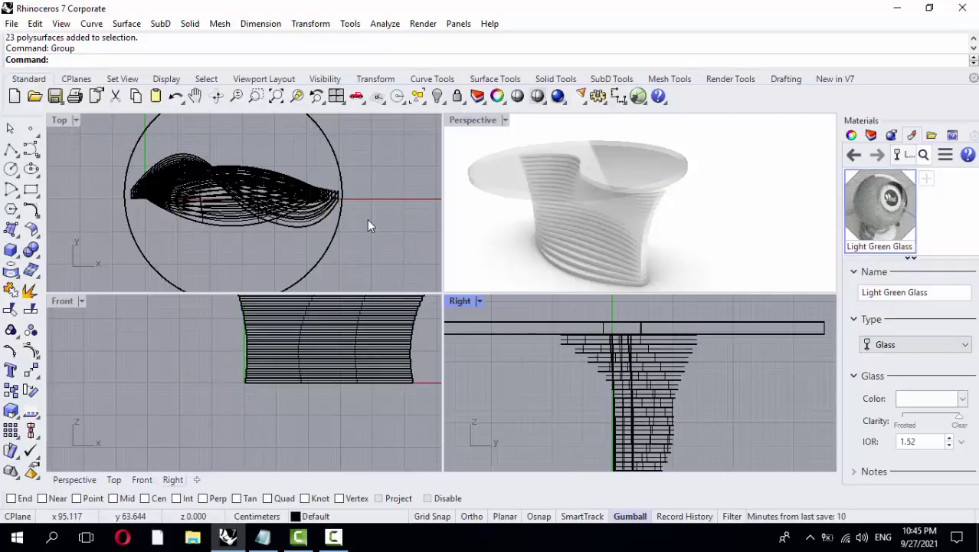
- Import the African teak polished material from the library's Wood folder and assign it to the grouped base layers
click(926, 178)
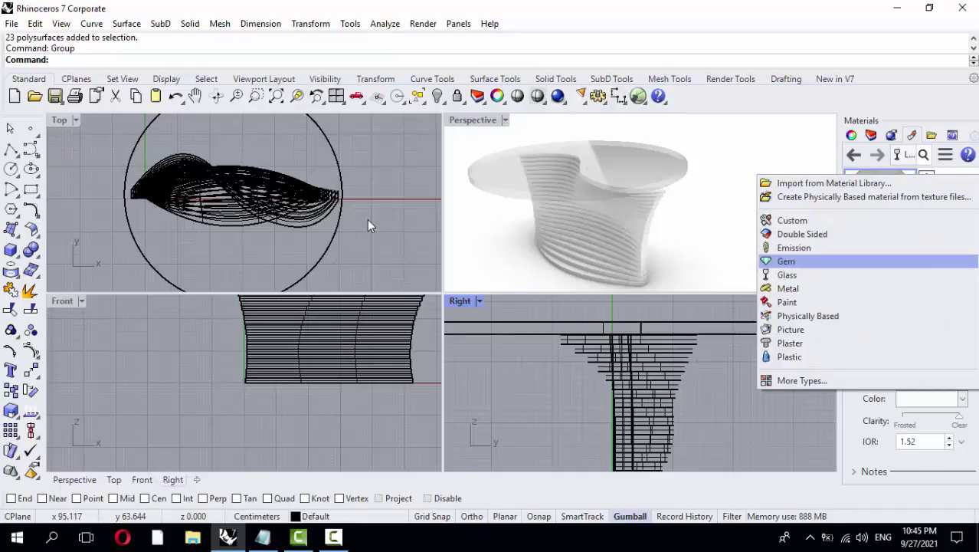
click(834, 183)
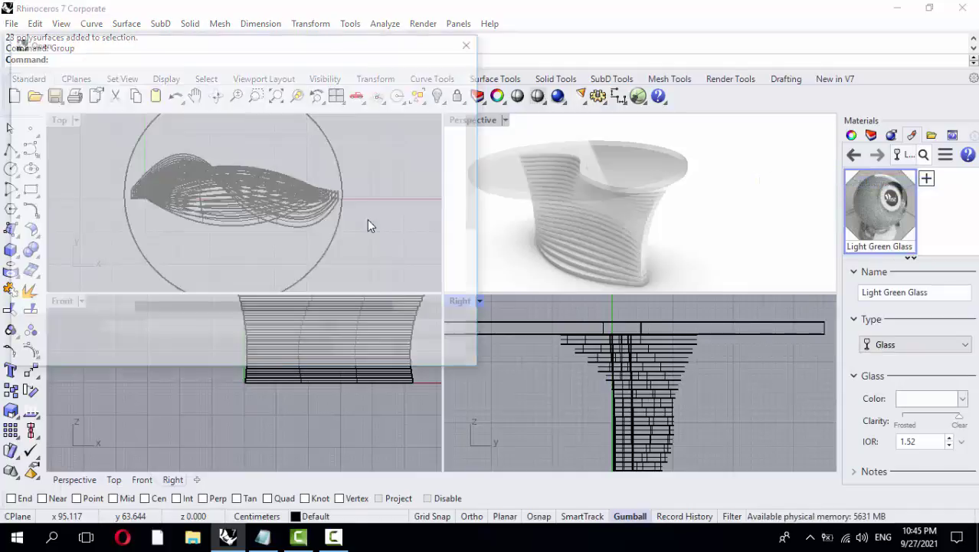
scroll(371, 225, down, 3)
double_click(159, 281)
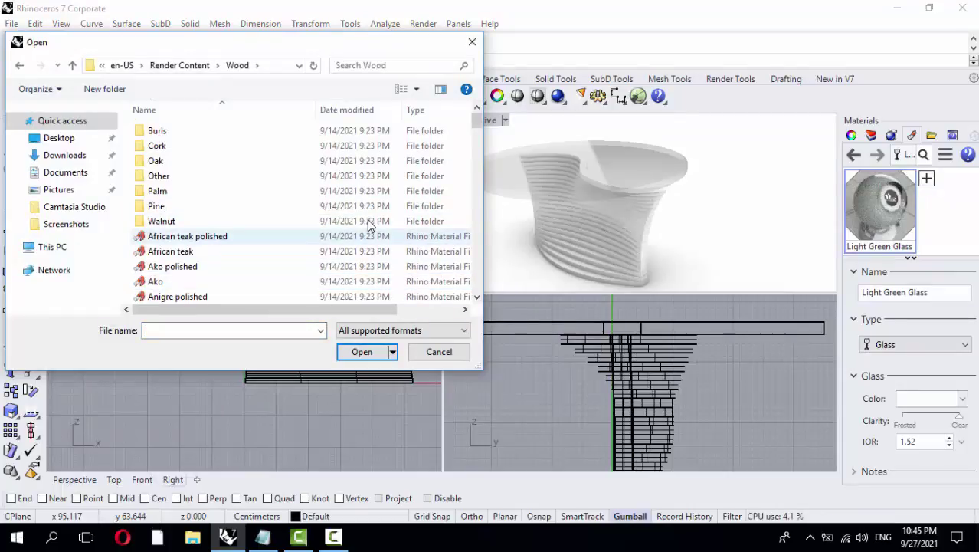
double_click(188, 236)
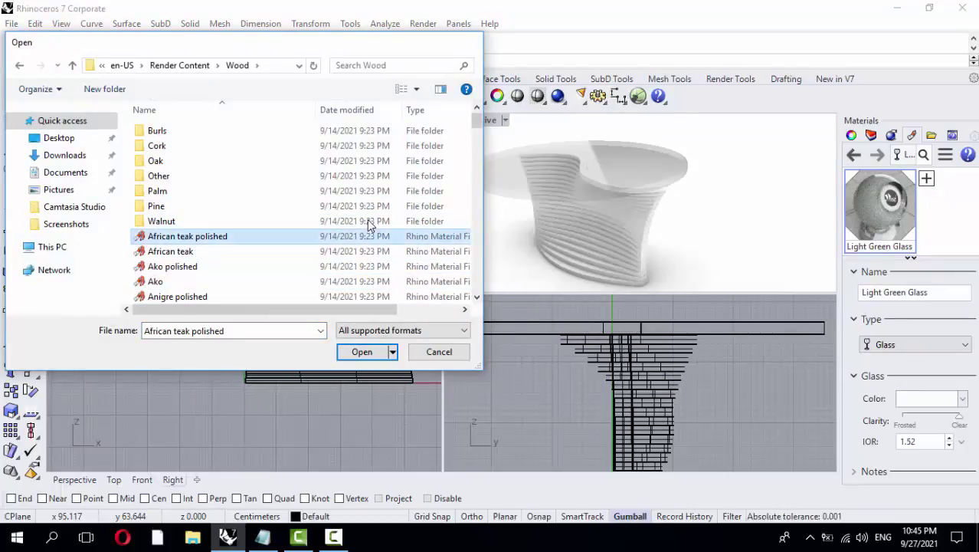
mouse_move(880, 203)
mouse_down()
mouse_move(726, 231)
mouse_move(644, 233)
mouse_up()
click(698, 233)
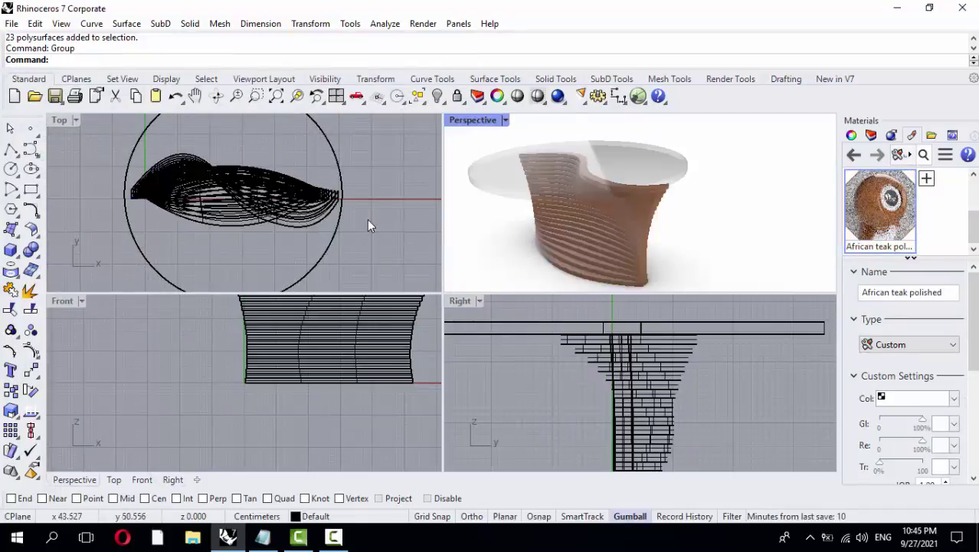
- Move the glass tabletop slightly in the positive X direction in the Top view so it sits centred over the base
key(ctrl+m)
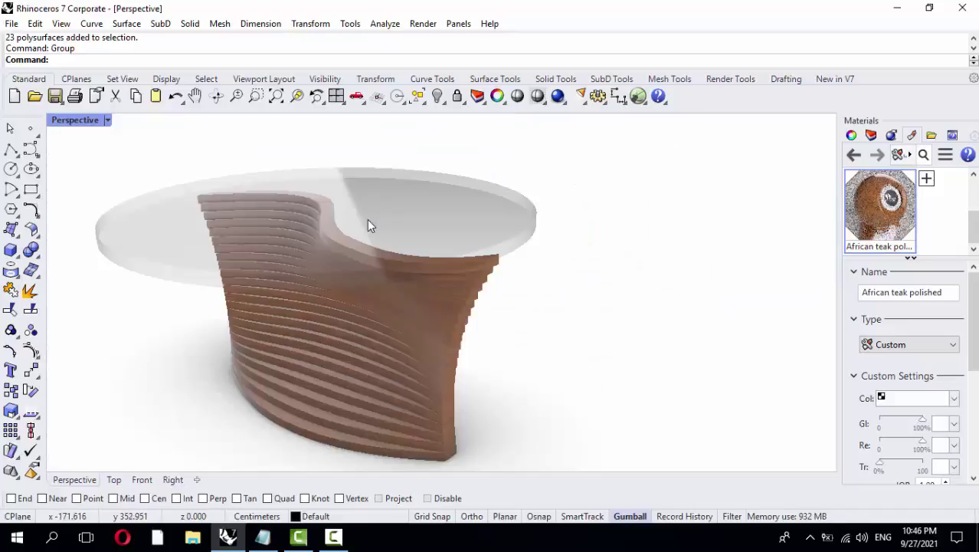
shift+right_drag(370, 225, 541, 229)
double_click(92, 119)
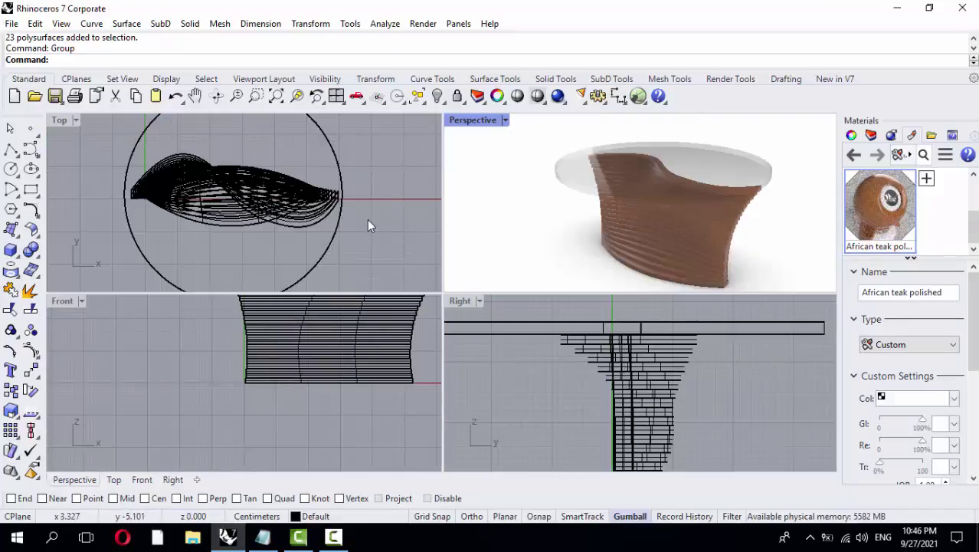
click(367, 225)
drag(285, 195, 276, 194)
click(392, 208)
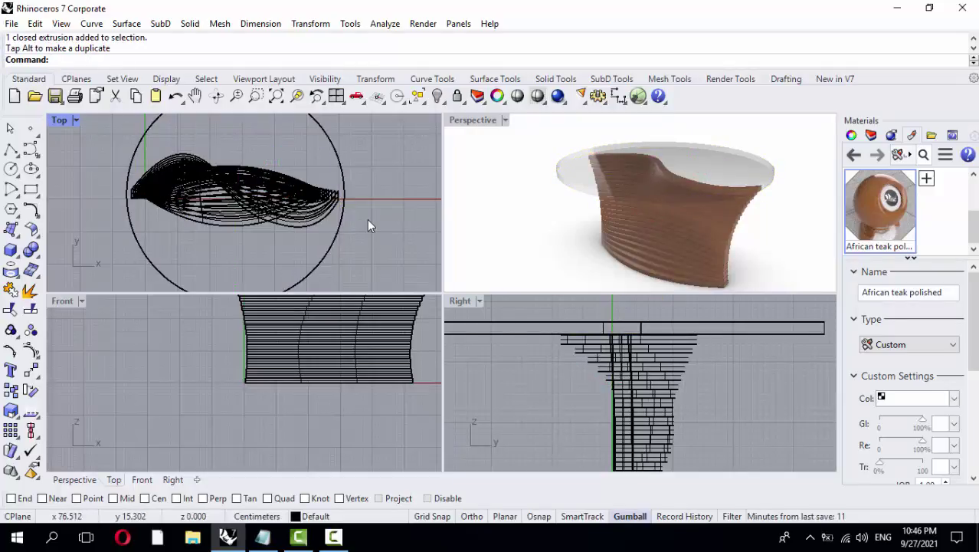
- Set the Perspective viewport to the Raytraced display mode and maximize it
click(506, 121)
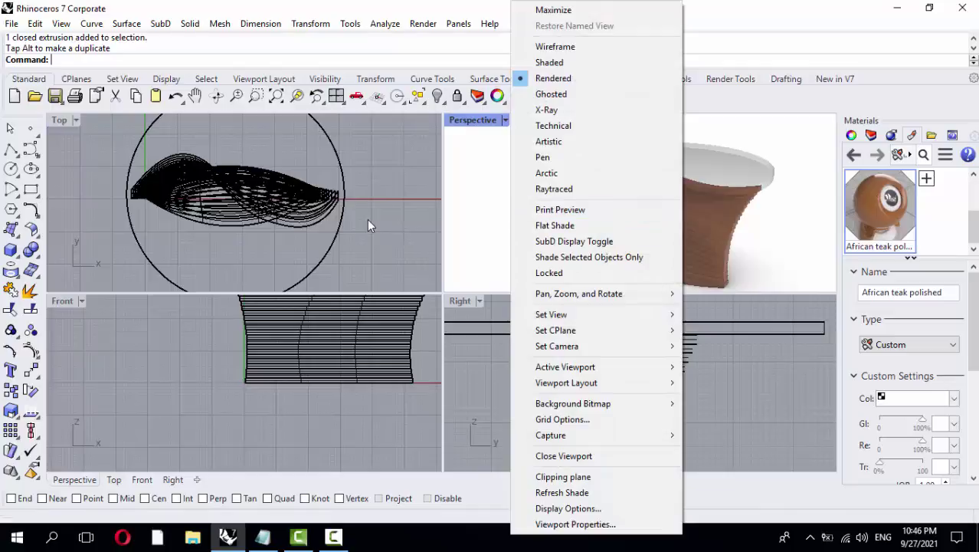
click(555, 189)
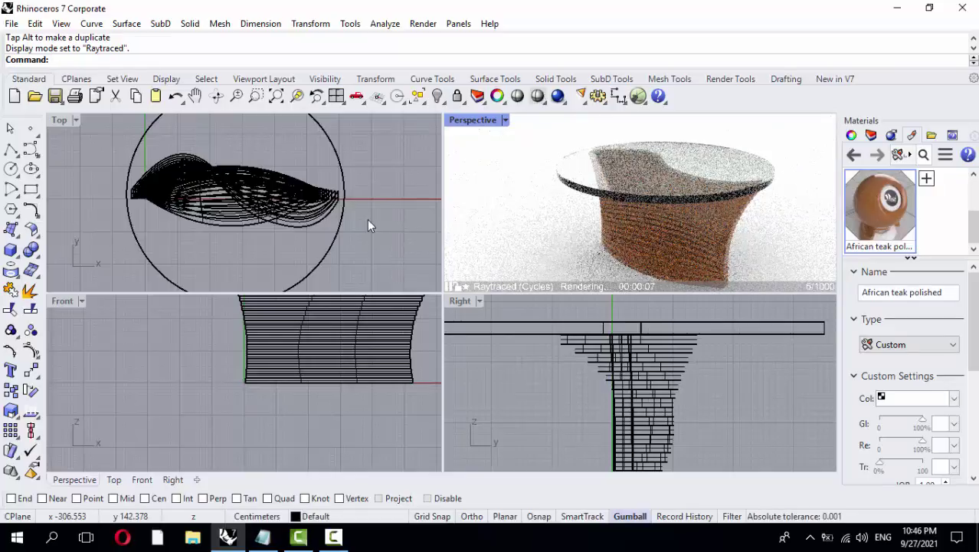
key(ctrl+m)
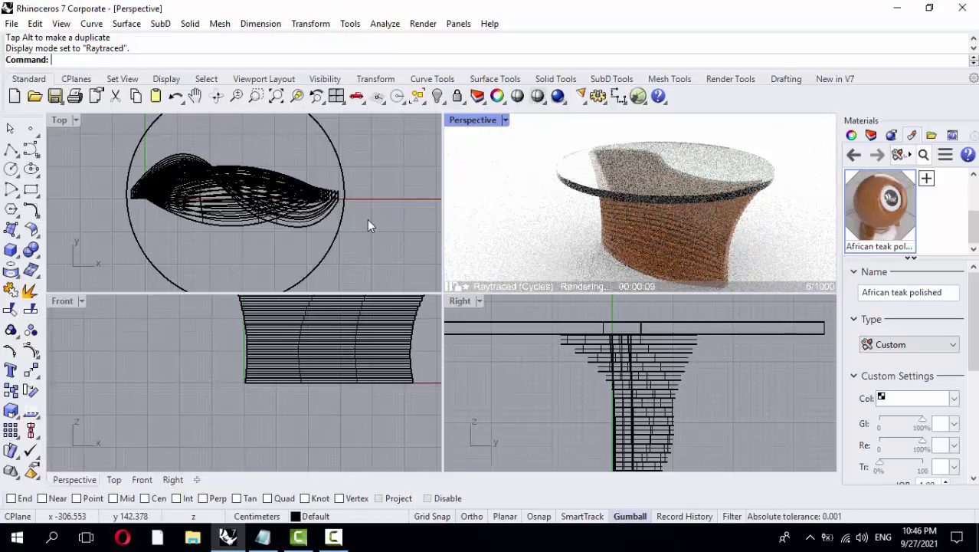